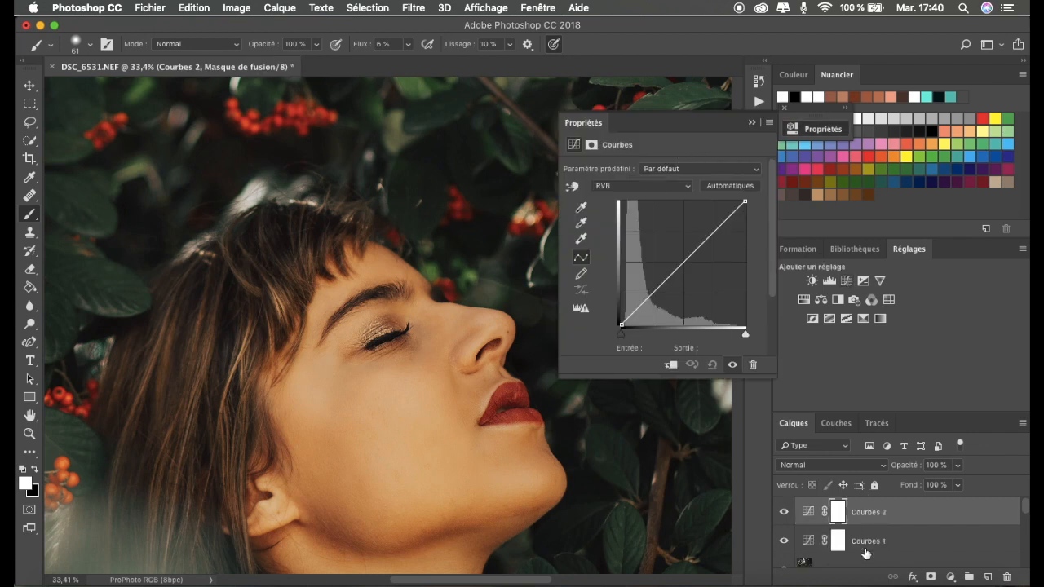
- Rename the Courbes 1 layer sombre and apply the Plus foncé (RVB) curve preset to it
{"action": "left_click", "coordinate": [866, 544]}
{"action": "double_click", "coordinate": [866, 545]}
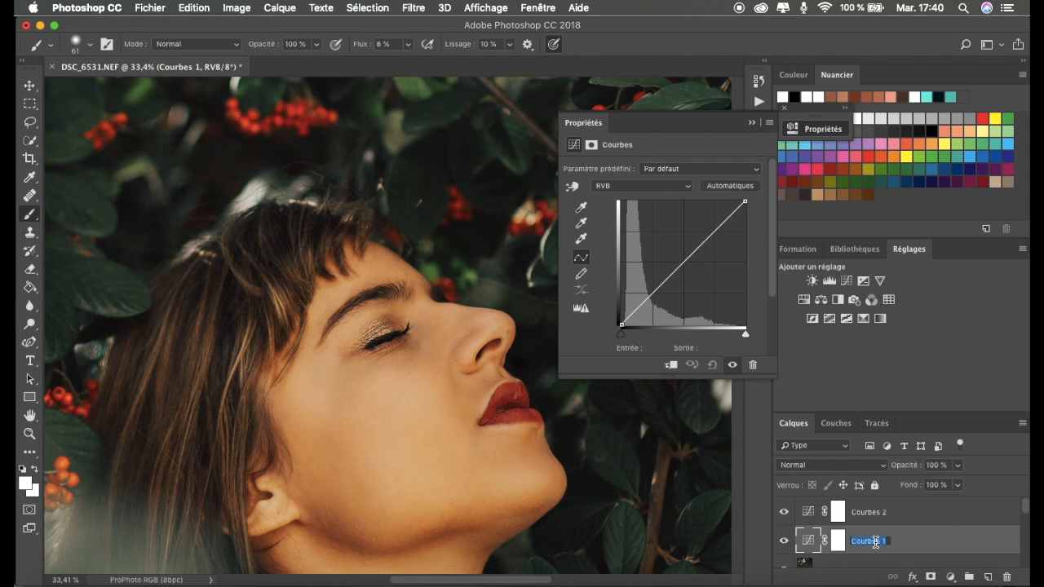
{"action": "type", "text": "sombre"}
{"action": "left_click", "coordinate": [754, 172]}
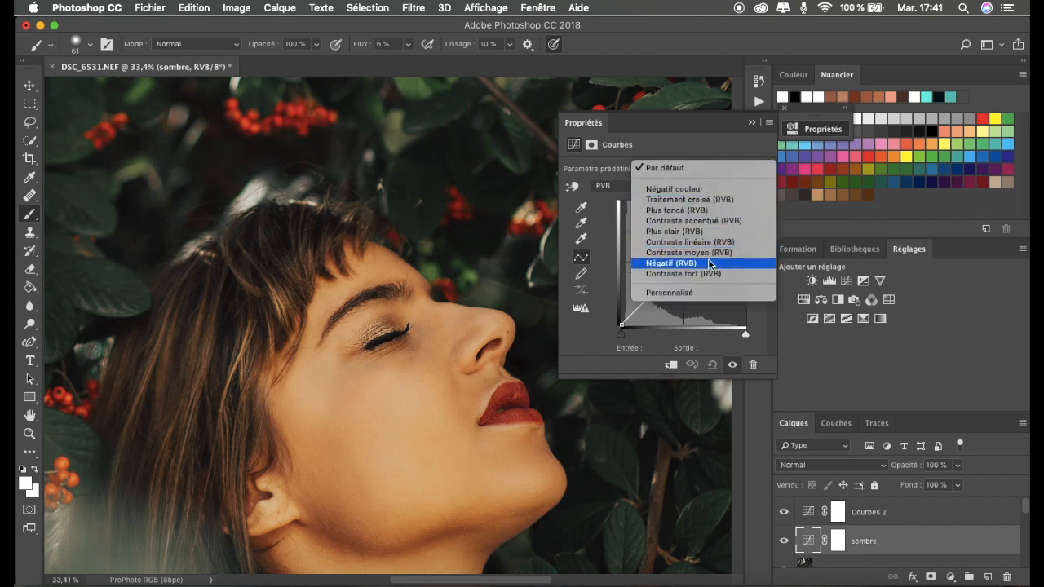
{"action": "left_click", "coordinate": [720, 209]}
{"action": "left_click", "coordinate": [750, 125]}
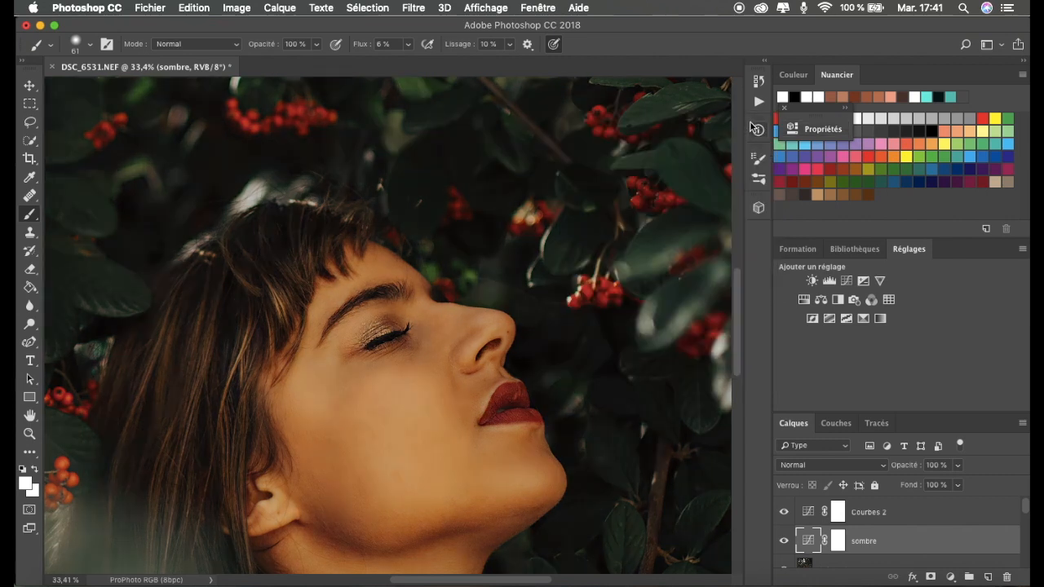
- Rename the Courbes 2 layer clair and apply the Plus clair (RVB) curve preset to it
{"action": "left_click", "coordinate": [840, 515]}
{"action": "double_click", "coordinate": [866, 512]}
{"action": "type", "text": "clair"}
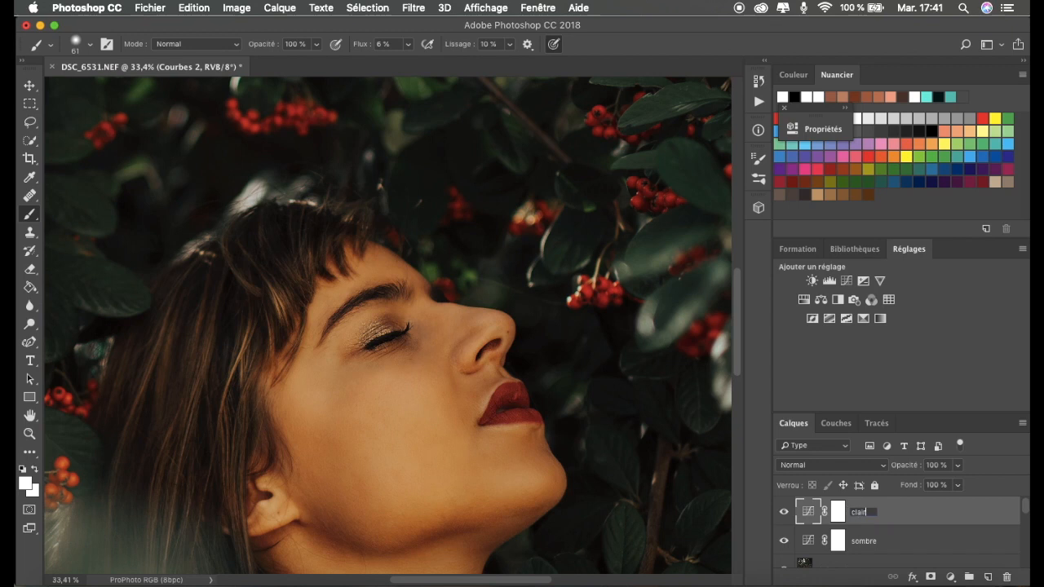
{"action": "key", "text": "Return"}
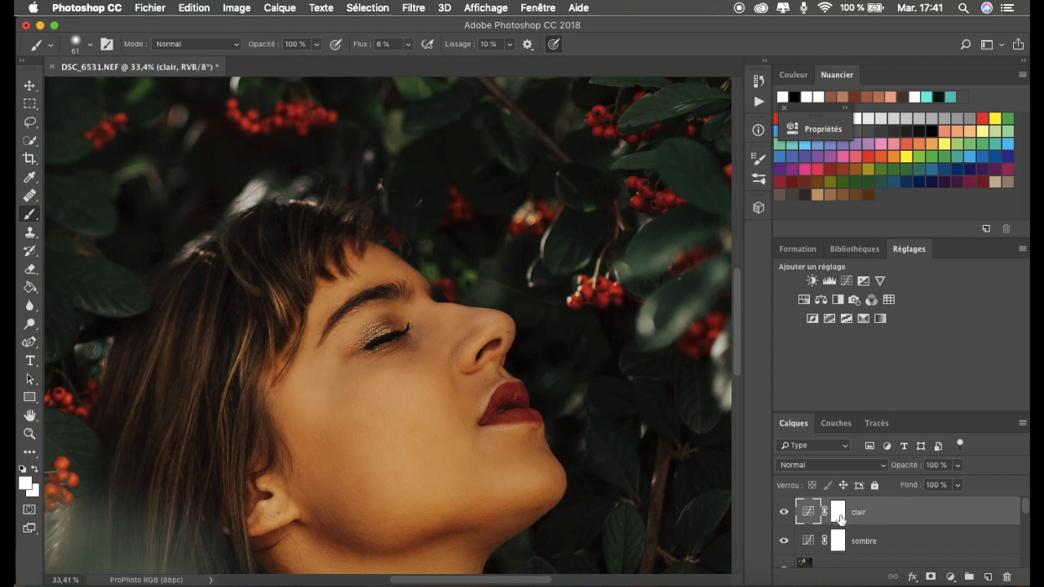
{"action": "double_click", "coordinate": [837, 512]}
{"action": "left_click", "coordinate": [808, 512]}
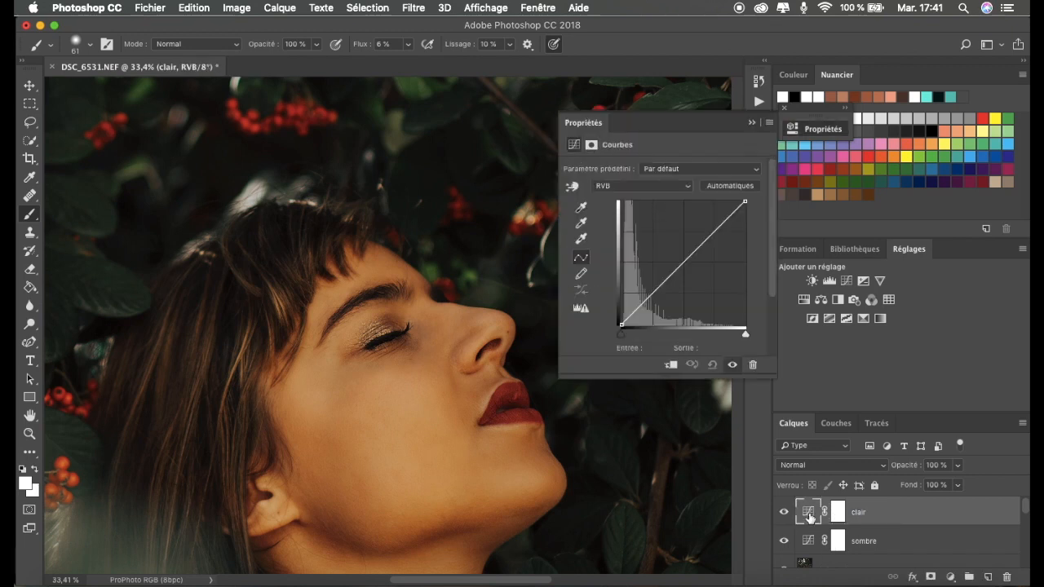
{"action": "left_click", "coordinate": [700, 171]}
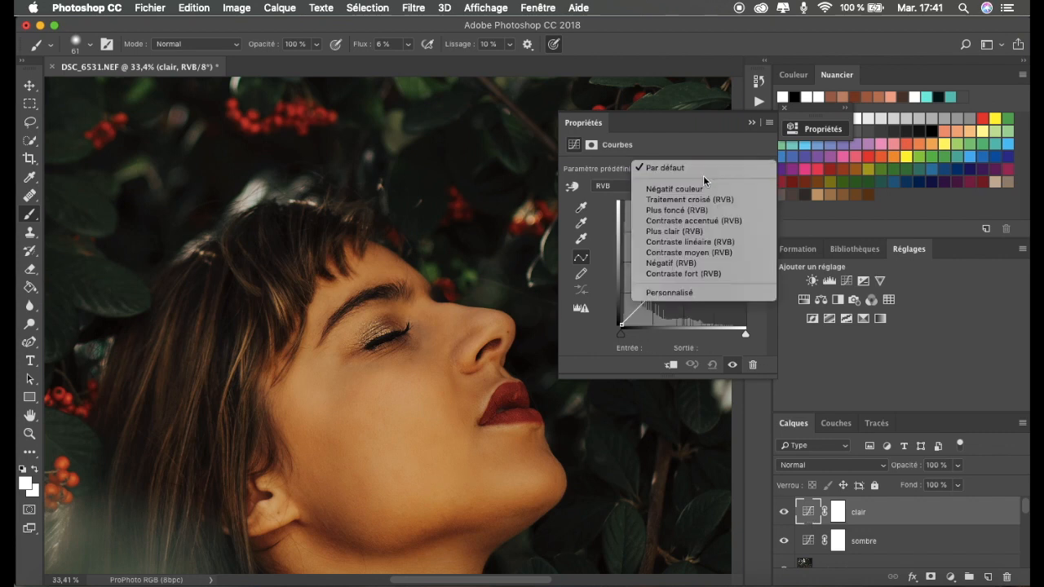
{"action": "left_click", "coordinate": [712, 231]}
{"action": "left_click", "coordinate": [749, 125]}
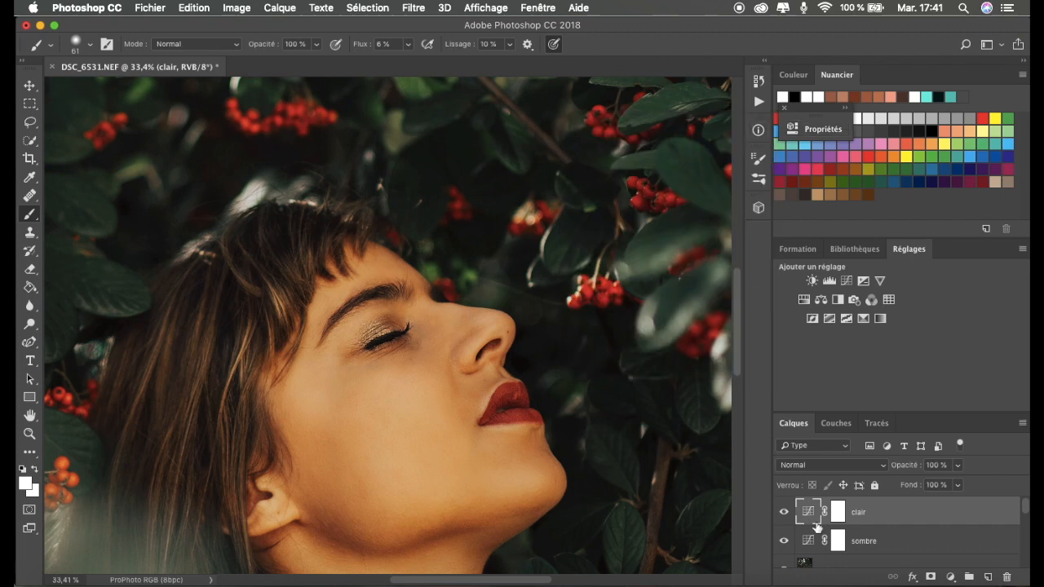
- Invert the layer masks of the sombre and clair curves layers to black
{"action": "left_click", "coordinate": [838, 545]}
{"action": "key", "text": "super+i"}
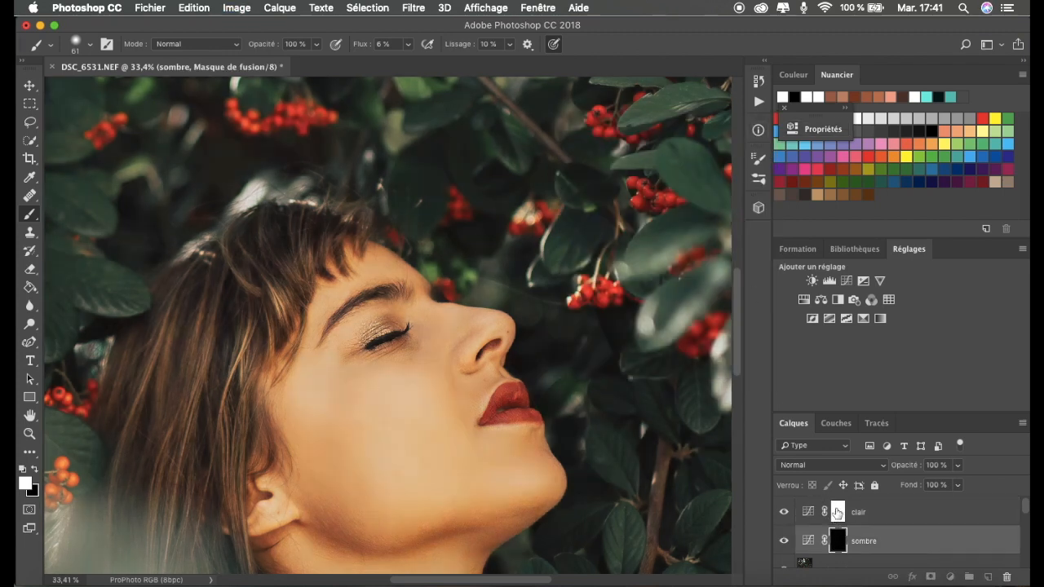
{"action": "left_click", "coordinate": [838, 512]}
{"action": "key", "text": "super+i"}
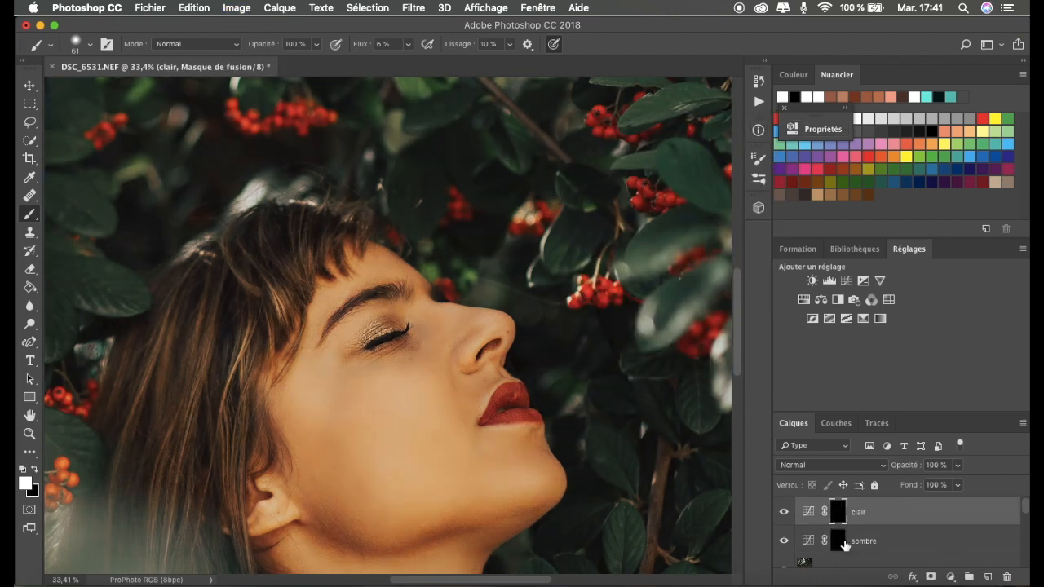
- Move the clair layer below the sombre layer in the layer stack
{"action": "left_click", "coordinate": [842, 543]}
{"action": "scroll", "coordinate": [652, 496], "scroll_direction": "down", "scroll_amount": 3}
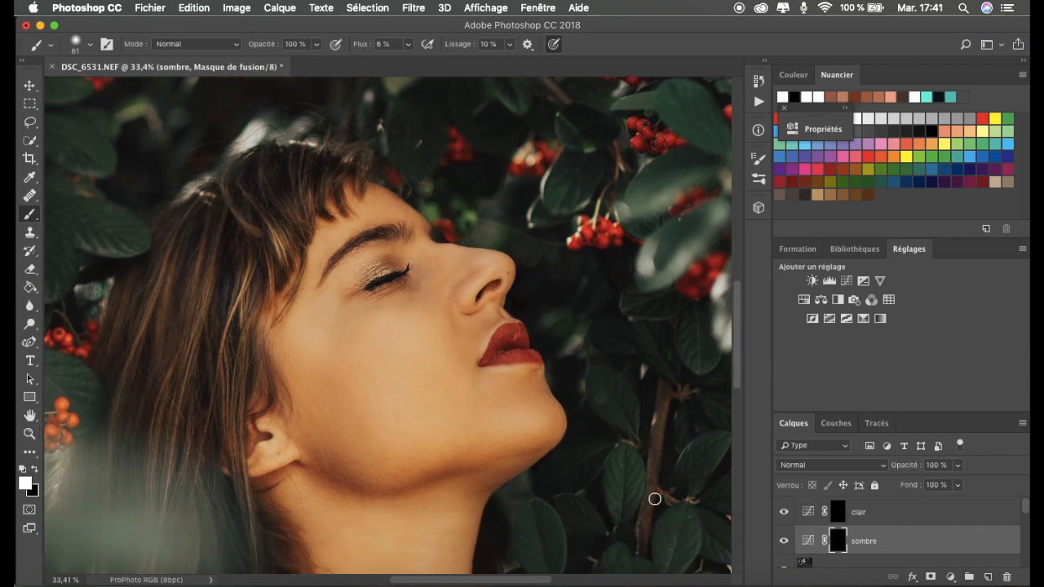
{"action": "scroll", "coordinate": [654, 499], "scroll_direction": "down", "scroll_amount": 8}
{"action": "scroll", "coordinate": [664, 500], "scroll_direction": "up", "scroll_amount": 1}
{"action": "scroll", "coordinate": [662, 500], "scroll_direction": "up", "scroll_amount": 10}
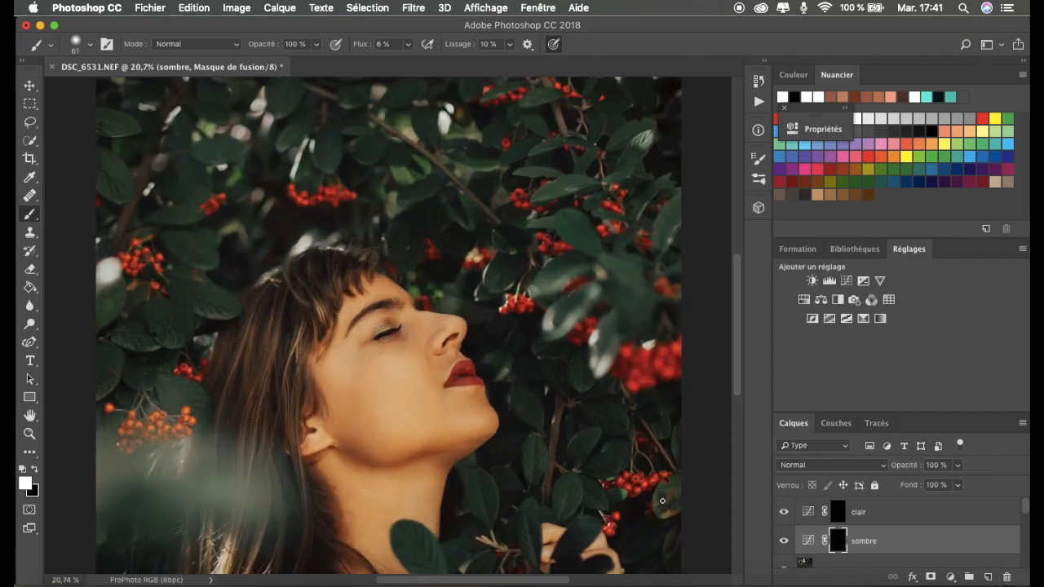
{"action": "scroll", "coordinate": [662, 501], "scroll_direction": "up", "scroll_amount": 3}
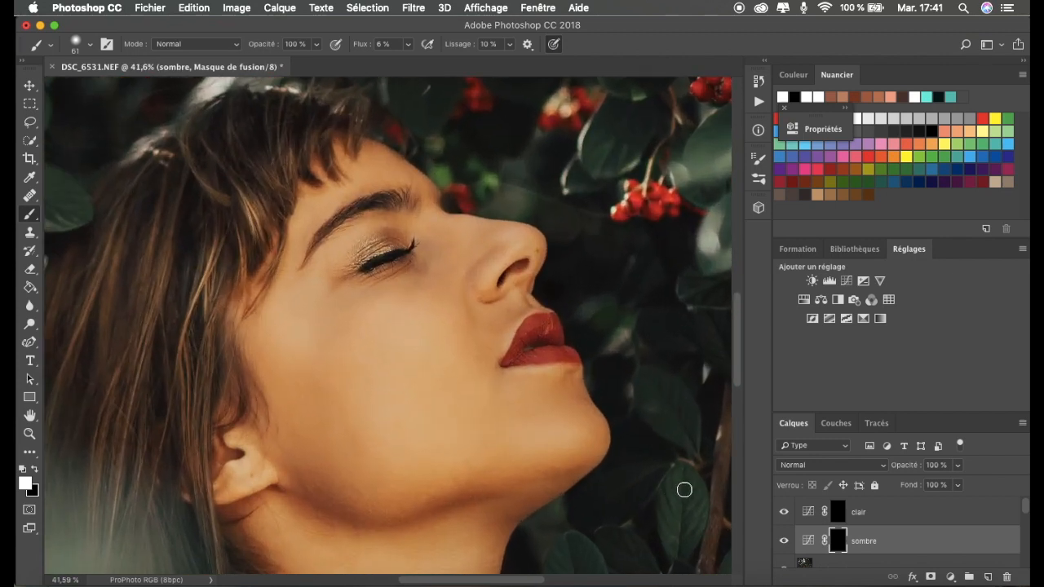
{"action": "scroll", "coordinate": [681, 477], "scroll_direction": "down", "scroll_amount": 5}
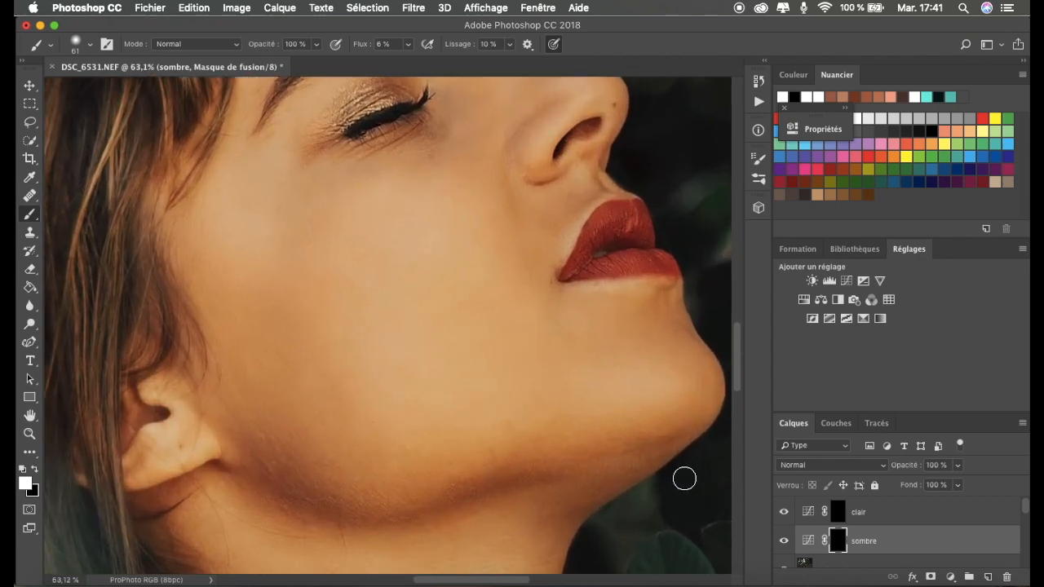
{"action": "scroll", "coordinate": [632, 429], "scroll_direction": "up", "scroll_amount": 5}
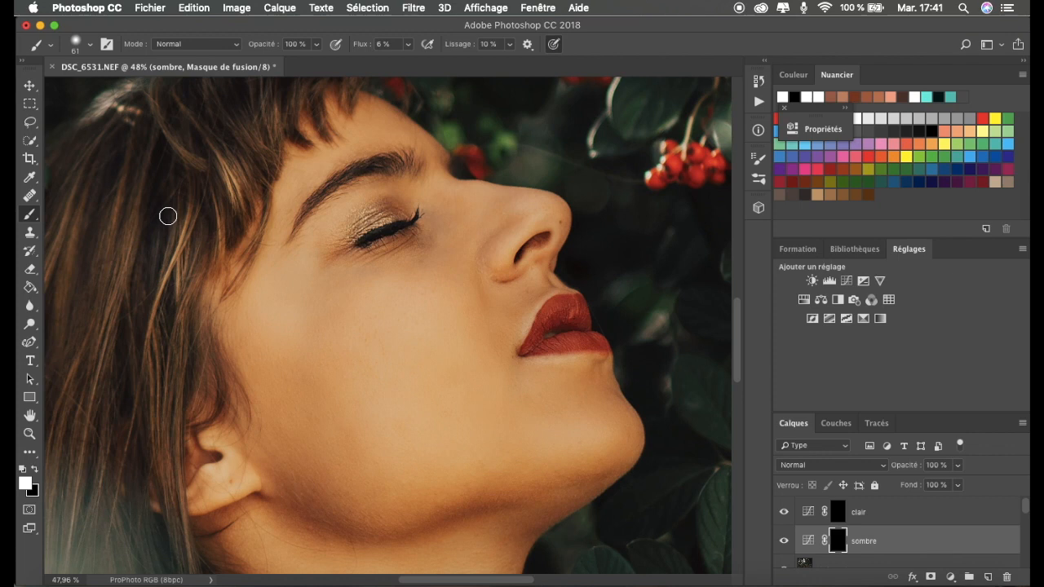
{"action": "left_click_drag", "start_coordinate": [867, 514], "coordinate": [866, 549]}
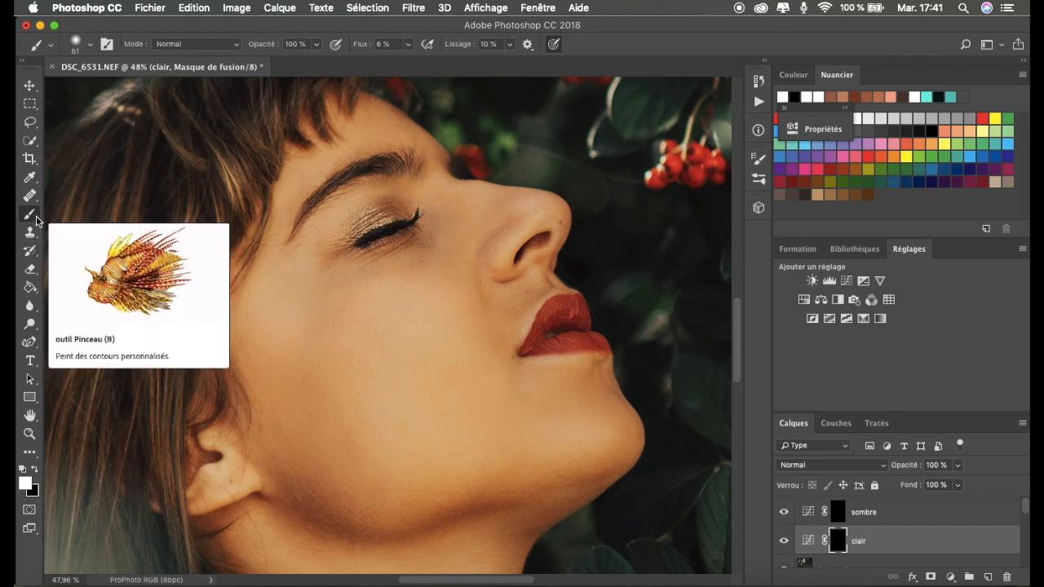
- Set the brush flow to 100 % and reduce its size to 39 pixels
{"action": "left_click", "coordinate": [410, 45]}
{"action": "left_click", "coordinate": [469, 62]}
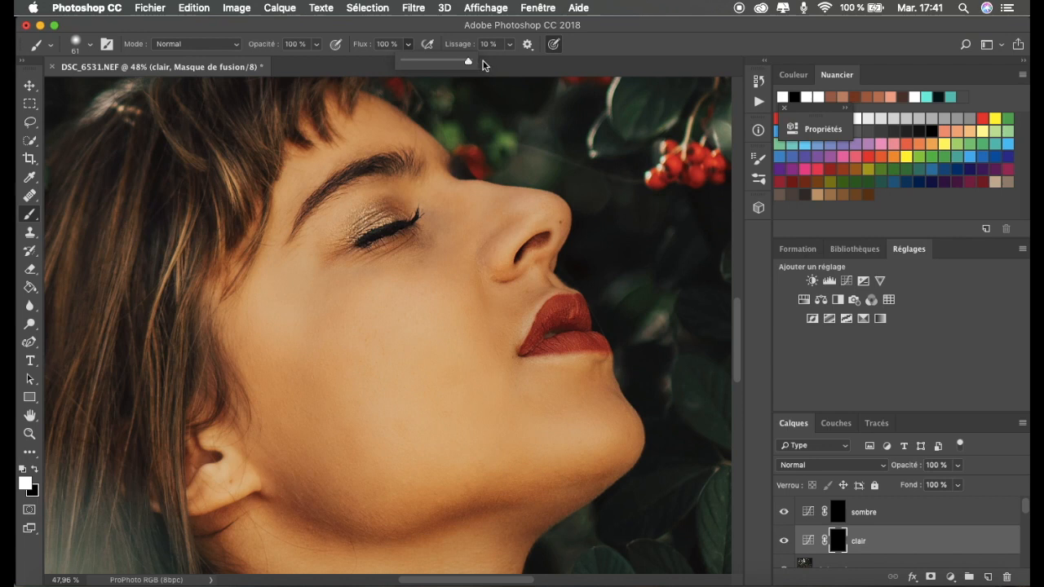
{"action": "left_click", "coordinate": [428, 23]}
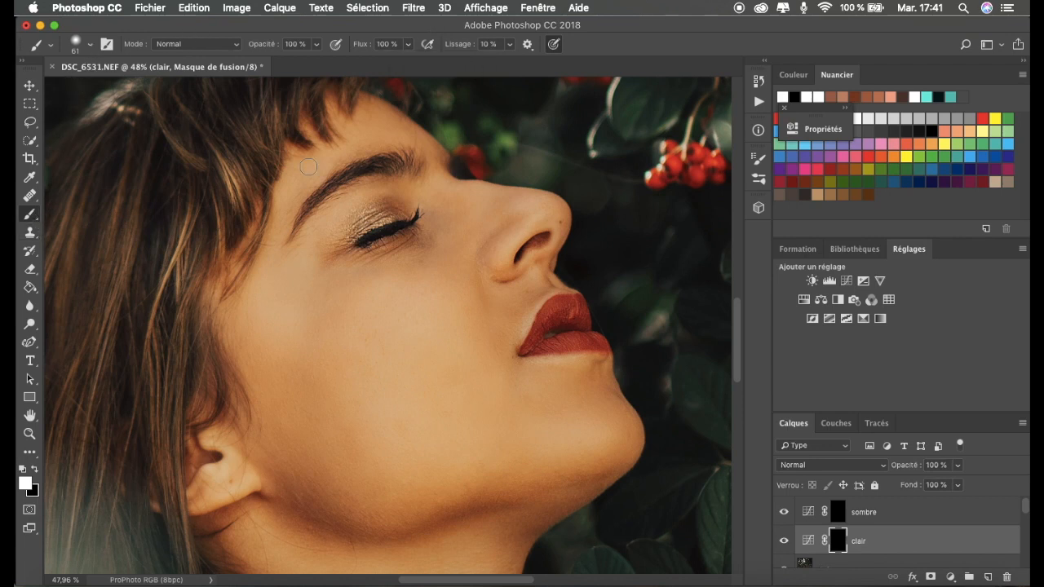
{"action": "left_click", "coordinate": [90, 44]}
{"action": "left_click_drag", "start_coordinate": [124, 88], "coordinate": [114, 88]}
{"action": "left_click", "coordinate": [123, 44]}
- Show only the Arrière-plan layer to examine the original light on the face, and restore the visibility of all layers
{"action": "key", "text": "super+0"}
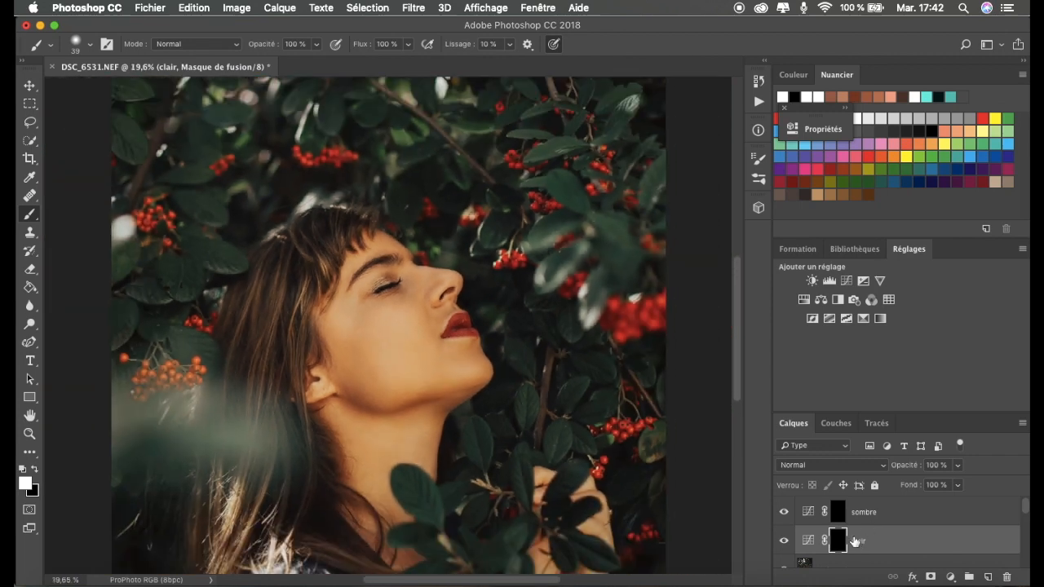
{"action": "scroll", "coordinate": [854, 541], "scroll_direction": "down", "scroll_amount": 5}
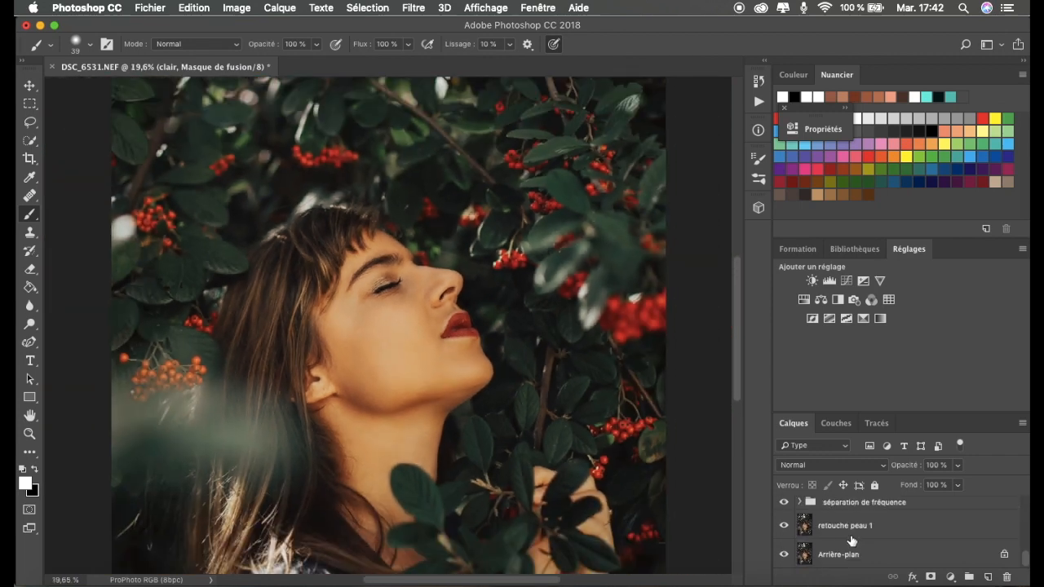
{"action": "left_click", "coordinate": [786, 555], "text": "alt"}
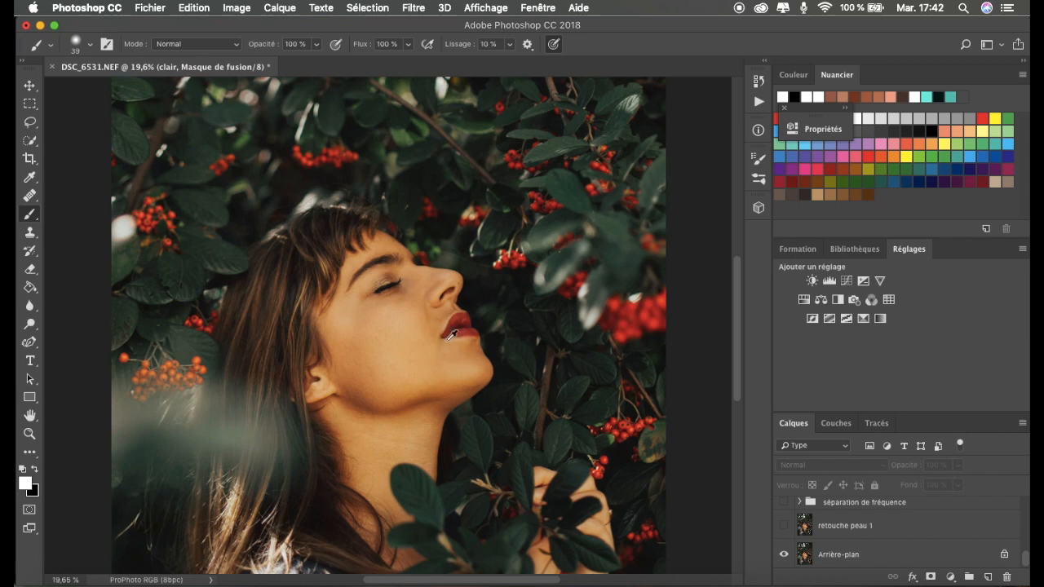
{"action": "scroll", "coordinate": [443, 356], "scroll_direction": "up", "scroll_amount": 5}
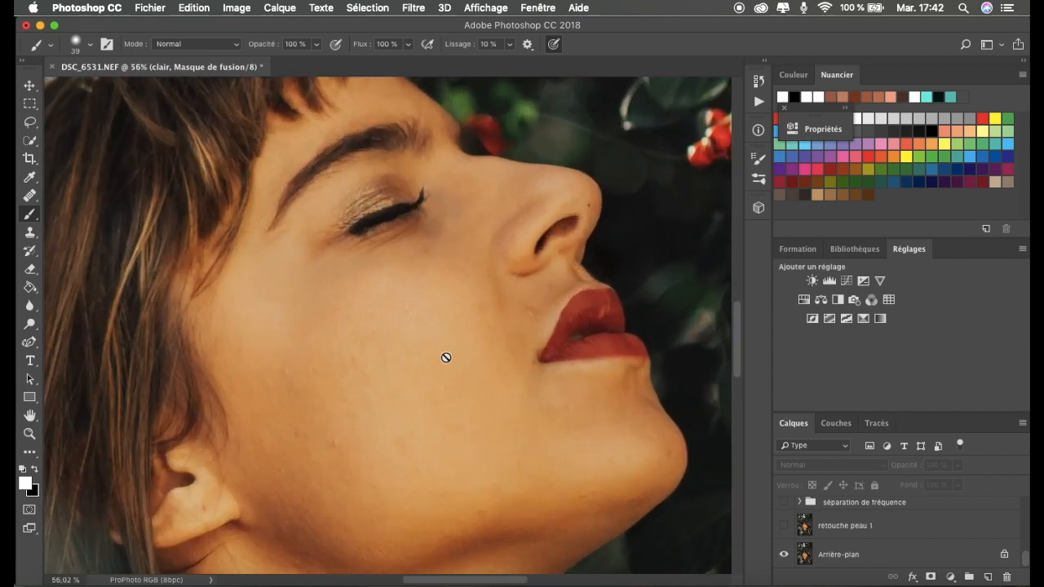
{"action": "left_click", "coordinate": [799, 501]}
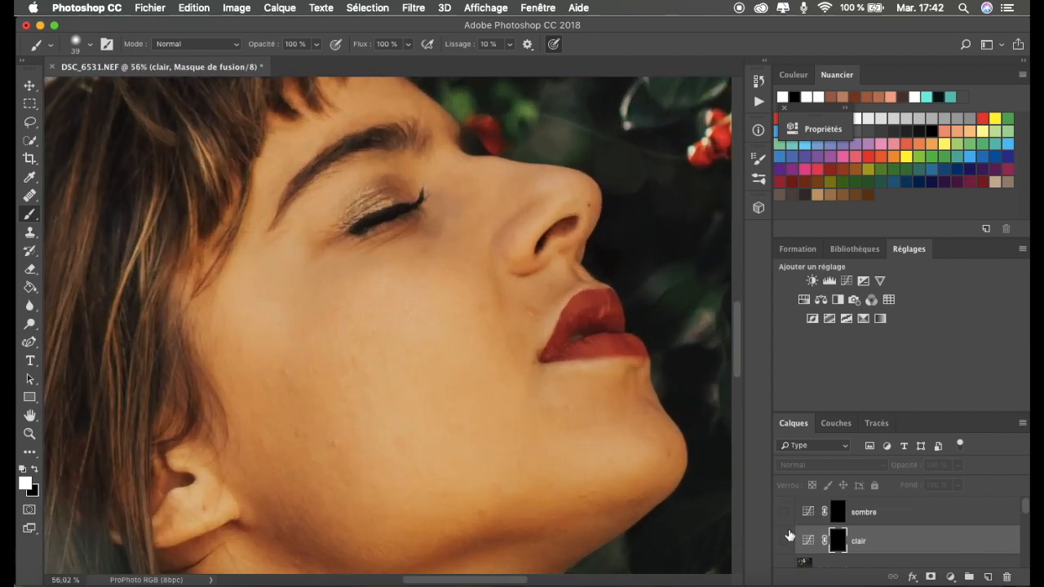
{"action": "scroll", "coordinate": [791, 534], "scroll_direction": "down", "scroll_amount": 5}
{"action": "left_click", "coordinate": [785, 555], "text": "alt"}
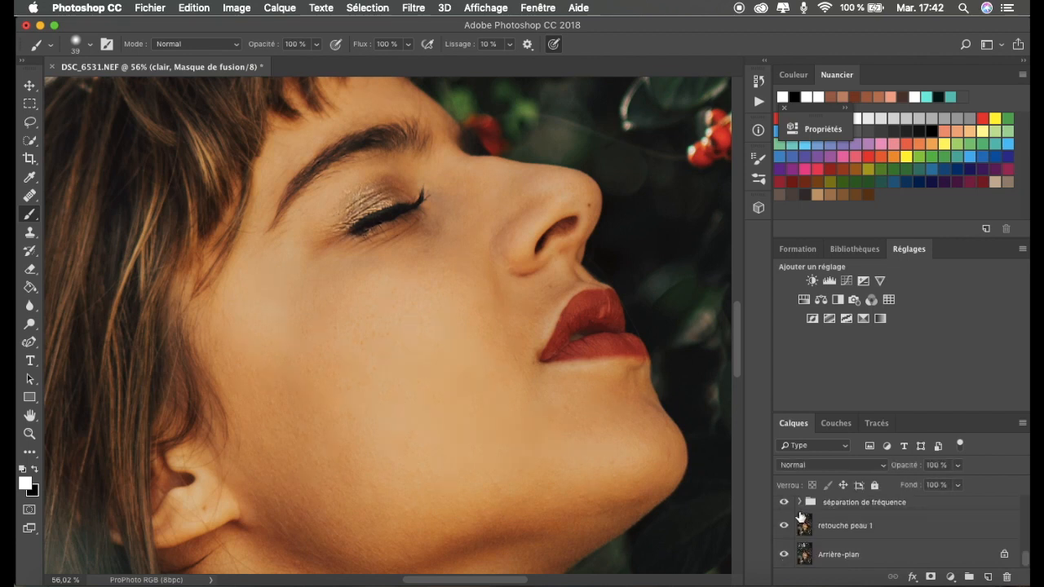
{"action": "scroll", "coordinate": [804, 517], "scroll_direction": "up", "scroll_amount": 3}
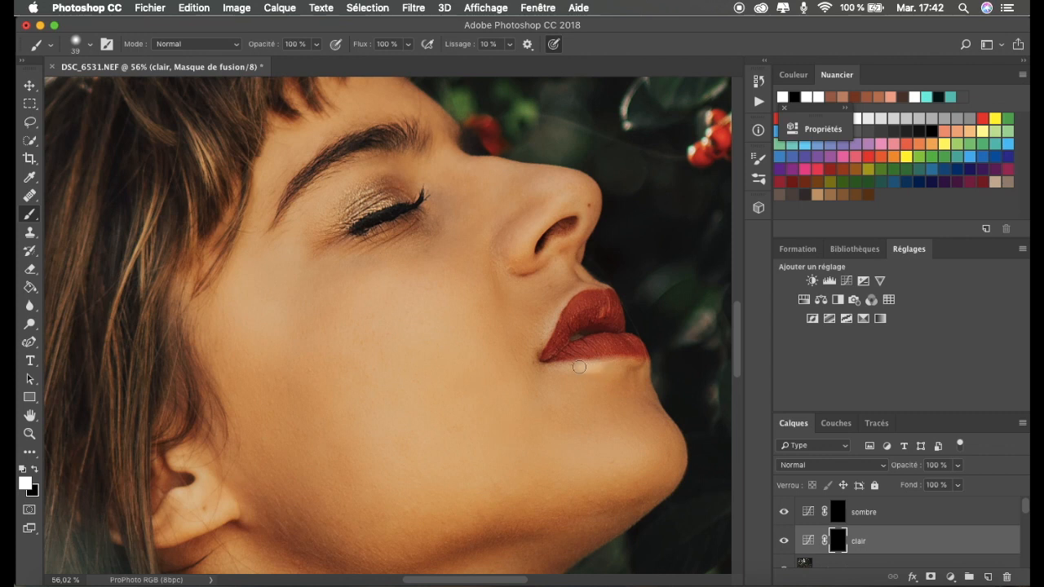
- Try a brush stroke along the lip contour on the clair mask, and delete the brush state from the history
{"action": "left_click_drag", "start_coordinate": [556, 313], "coordinate": [542, 345]}
{"action": "key", "text": "super+z"}
{"action": "left_click", "coordinate": [758, 81]}
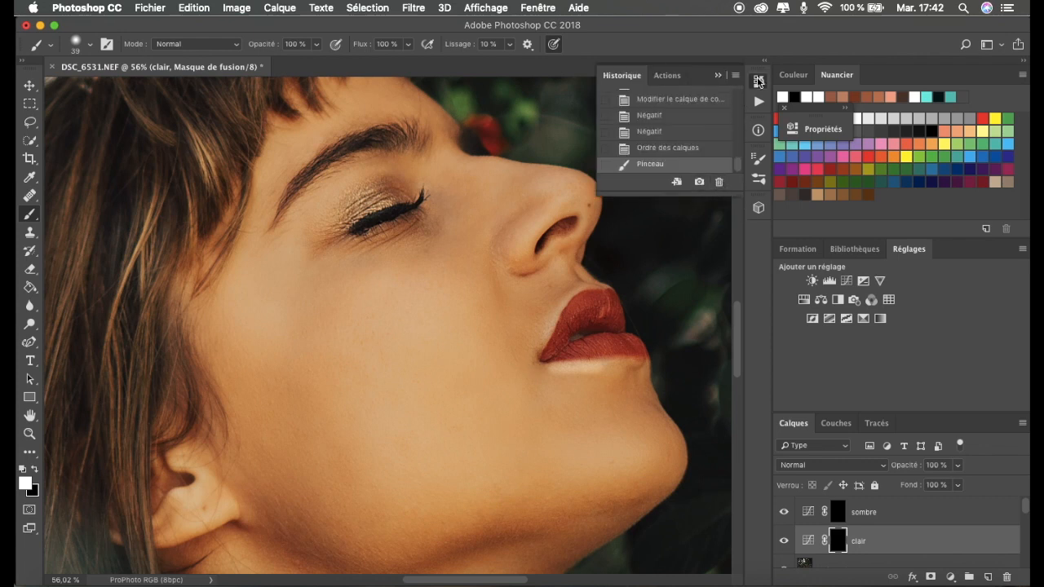
{"action": "left_click", "coordinate": [719, 181]}
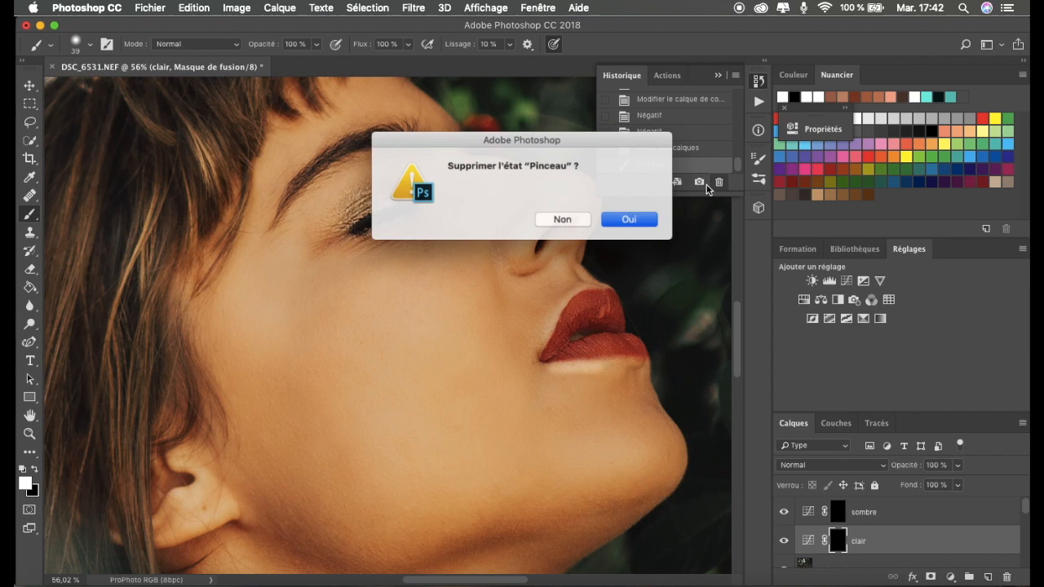
{"action": "left_click", "coordinate": [641, 219]}
{"action": "left_click", "coordinate": [758, 81]}
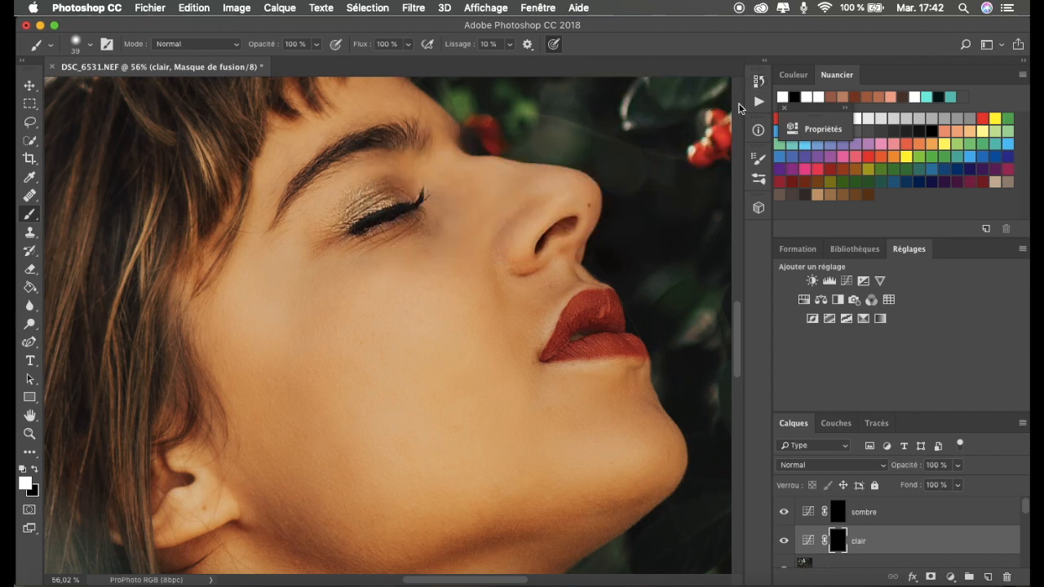
- Try a brush flow of 24 % and return the flow to 100 %
{"action": "left_click", "coordinate": [408, 44]}
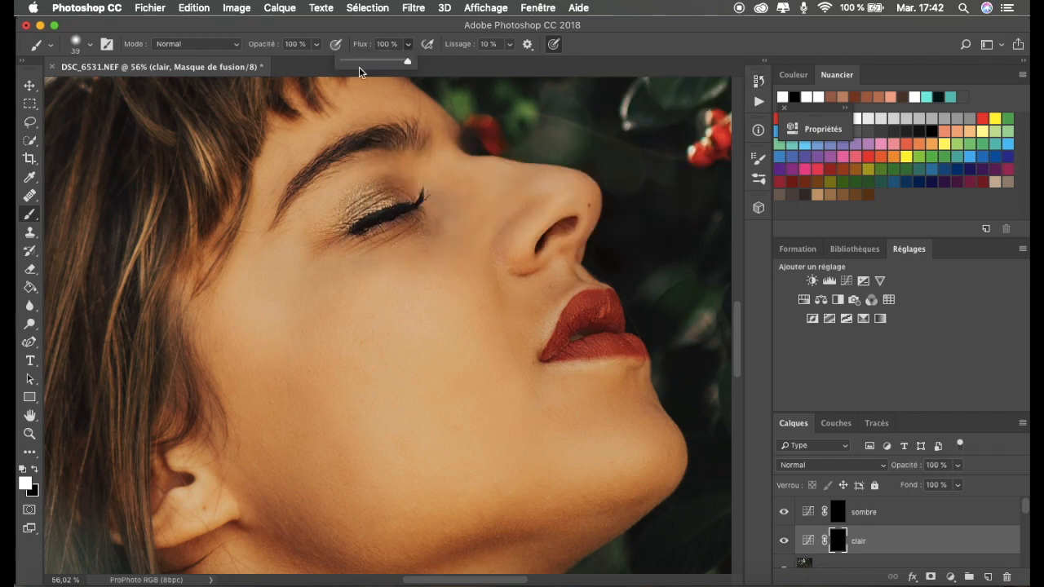
{"action": "left_click", "coordinate": [381, 42]}
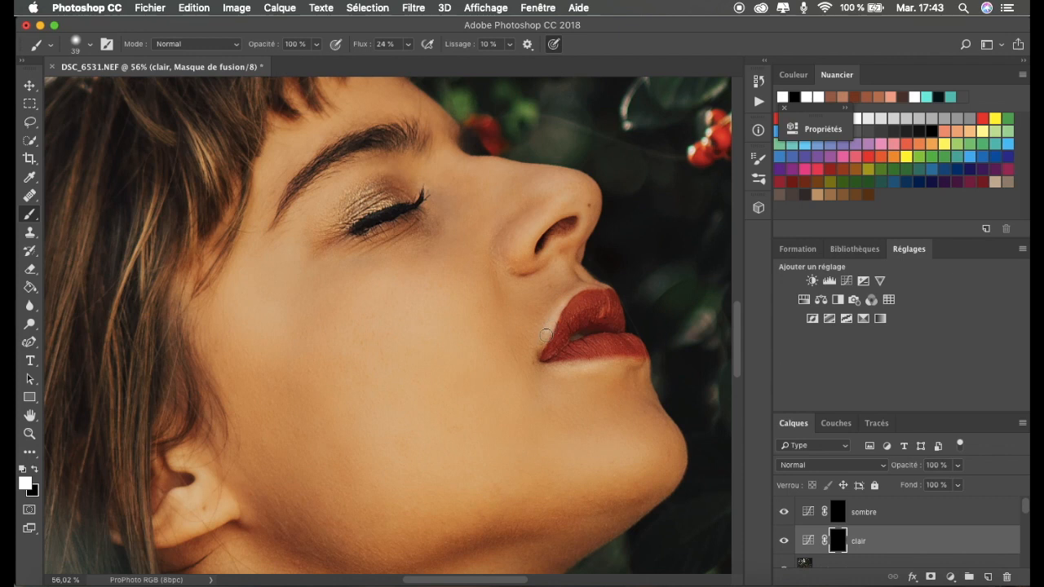
{"action": "left_click", "coordinate": [407, 44]}
{"action": "left_click_drag", "start_coordinate": [408, 62], "coordinate": [493, 64]}
{"action": "left_click", "coordinate": [424, 31]}
- Paint short white highlight strokes on the clair mask over the nose, chin, cheek, temple and lower cheek
{"action": "left_click_drag", "start_coordinate": [564, 196], "coordinate": [529, 241]}
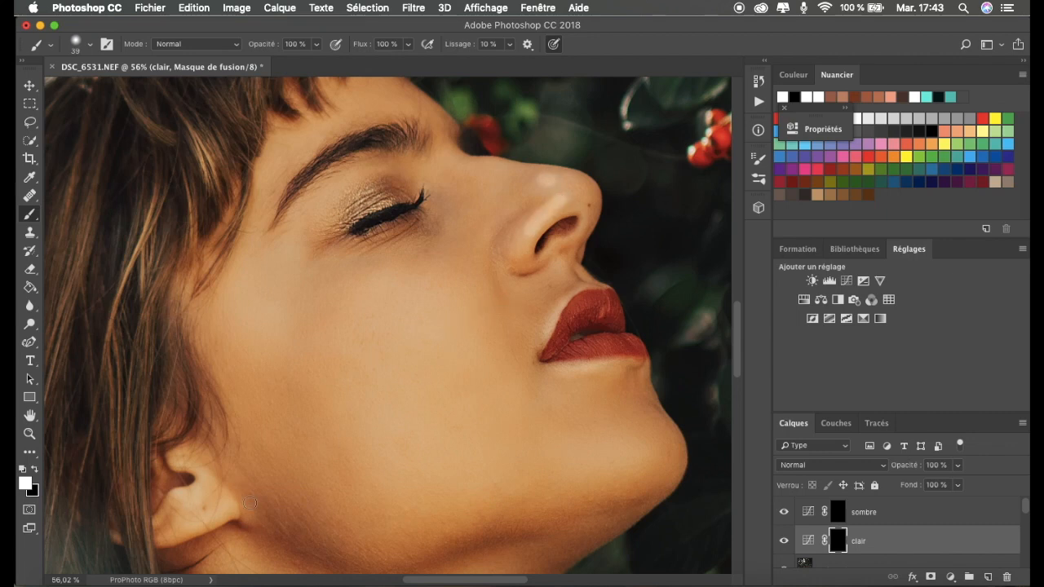
{"action": "scroll", "coordinate": [592, 365], "scroll_direction": "down", "scroll_amount": 3}
{"action": "left_click_drag", "start_coordinate": [631, 399], "coordinate": [571, 414]}
{"action": "left_click_drag", "start_coordinate": [431, 243], "coordinate": [398, 292]}
{"action": "left_click_drag", "start_coordinate": [390, 238], "coordinate": [411, 245]}
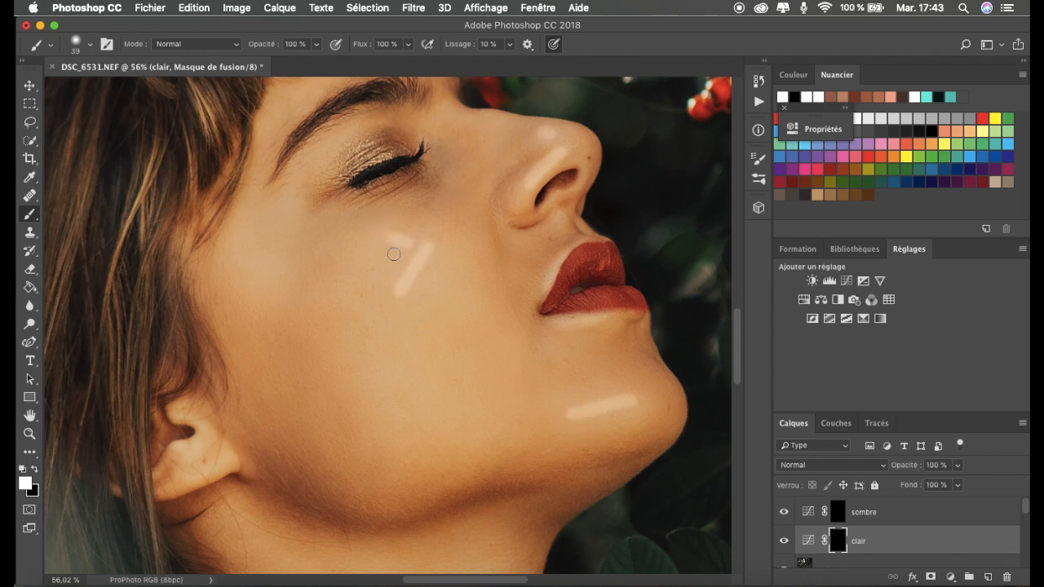
{"action": "left_click_drag", "start_coordinate": [289, 198], "coordinate": [290, 215]}
{"action": "left_click_drag", "start_coordinate": [242, 262], "coordinate": [291, 272]}
{"action": "left_click_drag", "start_coordinate": [380, 386], "coordinate": [440, 380]}
- Lower the brush flow to 26 %
{"action": "scroll", "coordinate": [443, 338], "scroll_direction": "up", "scroll_amount": 5}
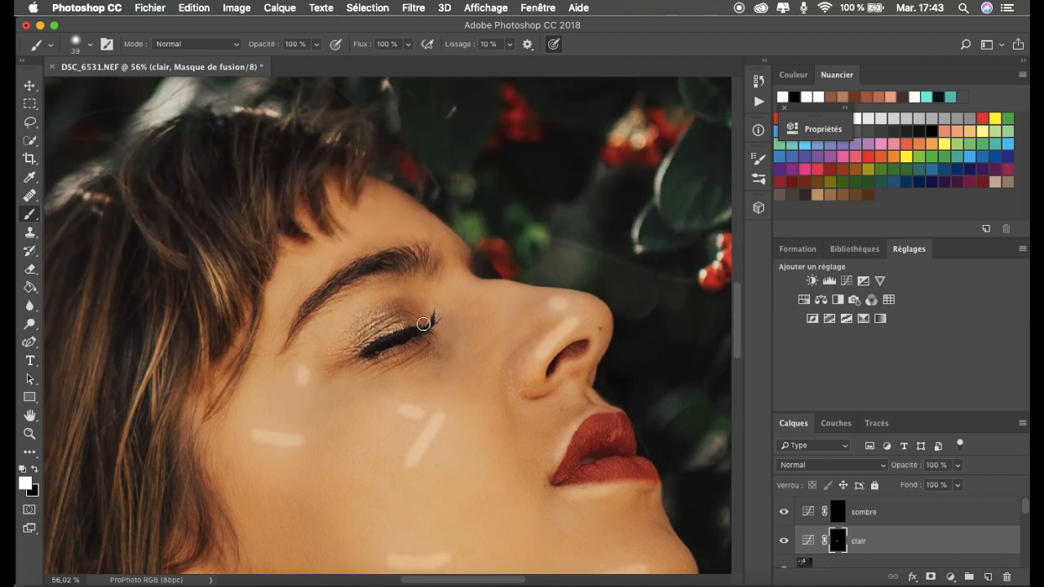
{"action": "scroll", "coordinate": [405, 327], "scroll_direction": "down", "scroll_amount": 3}
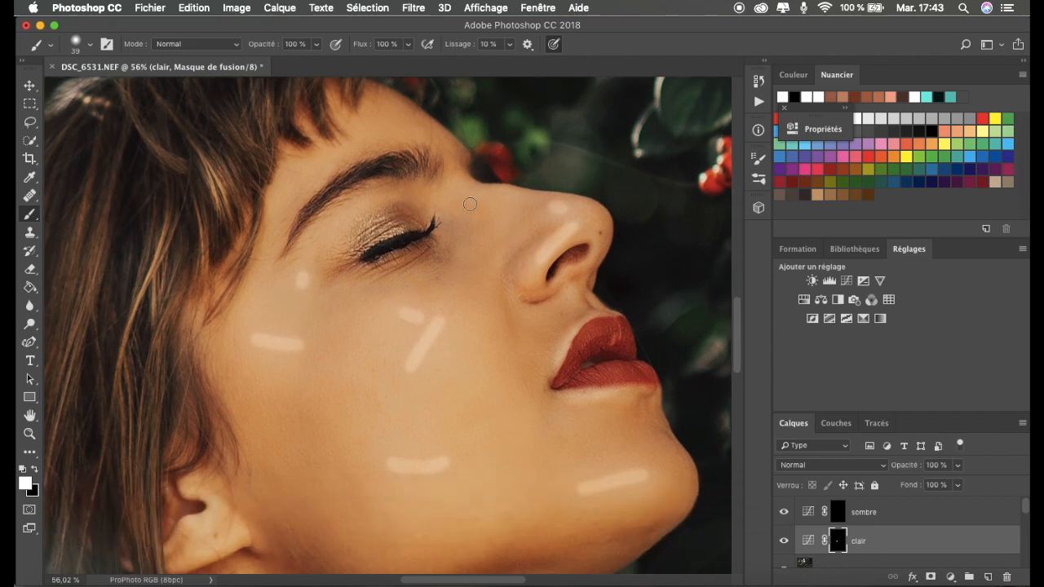
{"action": "left_click", "coordinate": [408, 45]}
{"action": "left_click", "coordinate": [359, 60]}
{"action": "scroll", "coordinate": [513, 245], "scroll_direction": "down", "scroll_amount": 5}
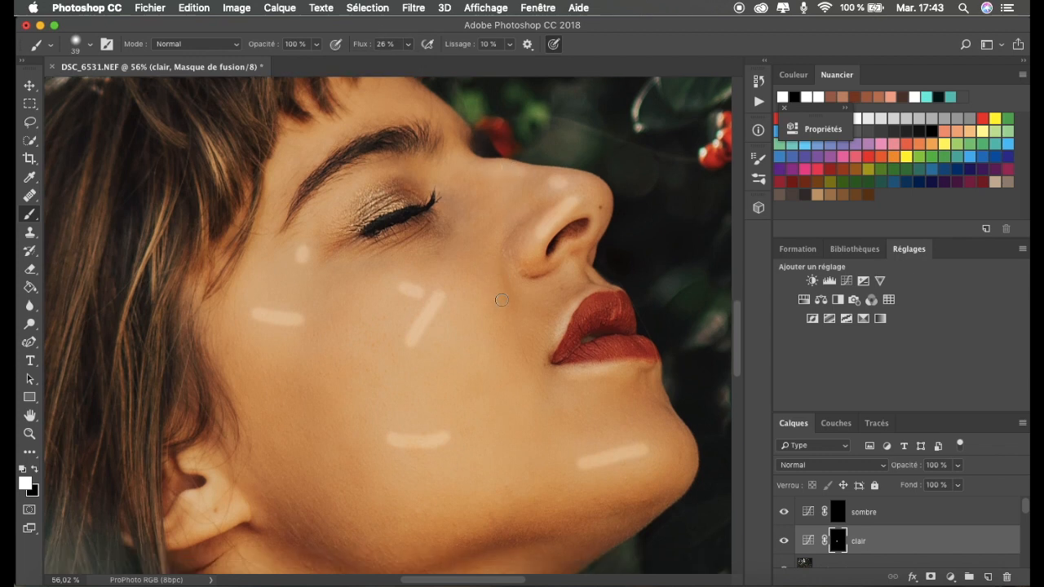
- Paint short white highlight strokes on the clair mask over the neck and one more on the lower cheek
{"action": "scroll", "coordinate": [500, 302], "scroll_direction": "down", "scroll_amount": 4, "text": "alt"}
{"action": "scroll", "coordinate": [485, 335], "scroll_direction": "down", "scroll_amount": 4}
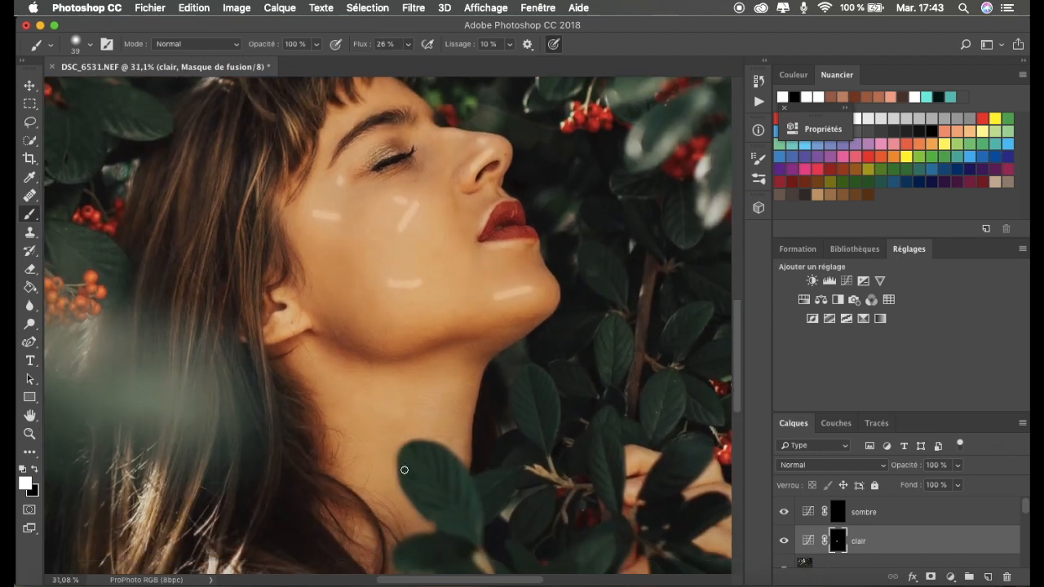
{"action": "scroll", "coordinate": [327, 367], "scroll_direction": "up", "scroll_amount": 4, "text": "alt"}
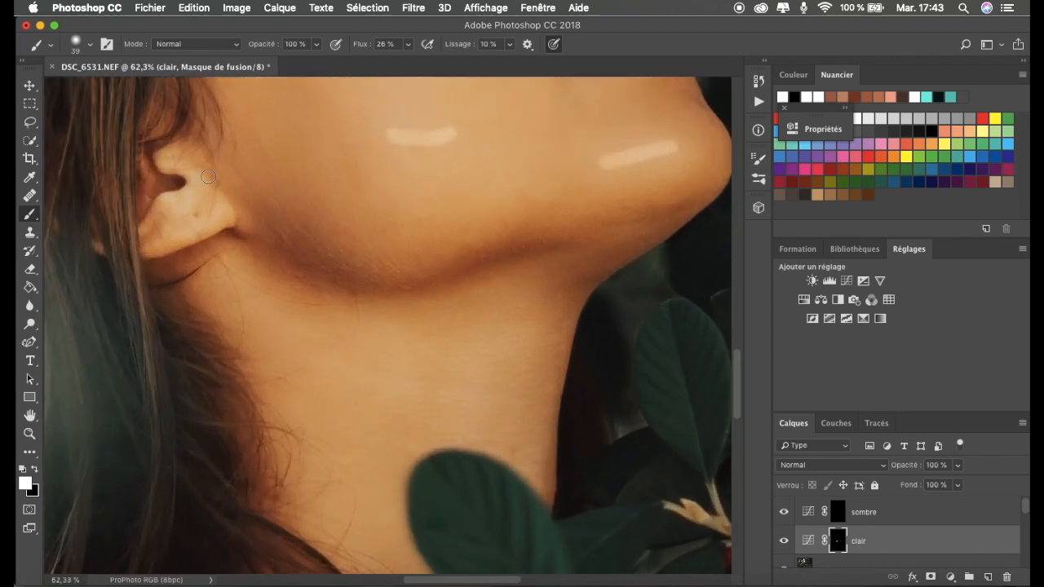
{"action": "scroll", "coordinate": [127, 188], "scroll_direction": "up", "scroll_amount": 1, "text": "alt"}
{"action": "scroll", "coordinate": [147, 187], "scroll_direction": "up", "scroll_amount": 1}
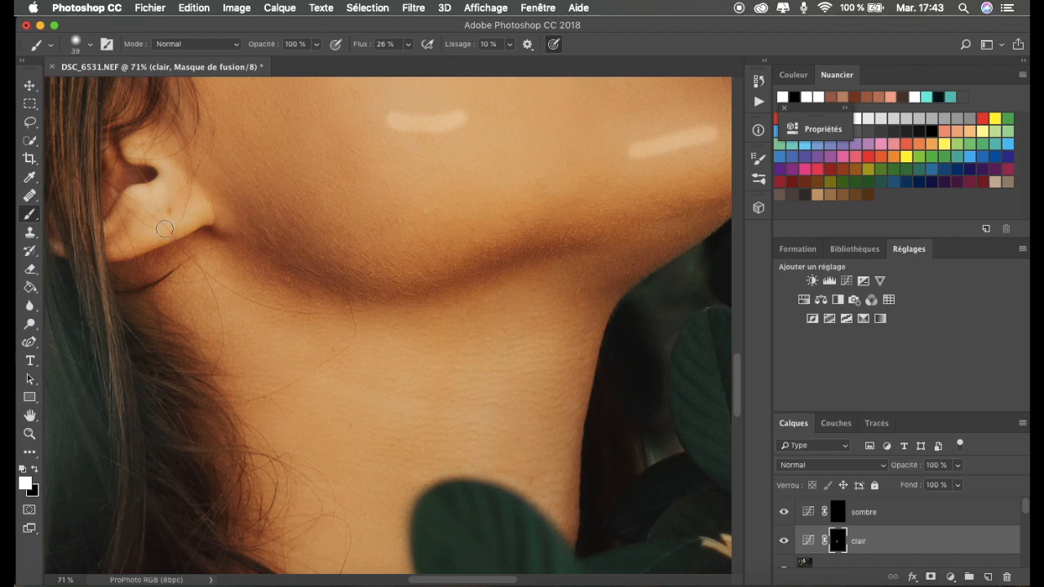
{"action": "left_click_drag", "start_coordinate": [324, 381], "coordinate": [424, 393]}
{"action": "left_click_drag", "start_coordinate": [514, 408], "coordinate": [473, 414]}
{"action": "left_click_drag", "start_coordinate": [469, 368], "coordinate": [539, 335]}
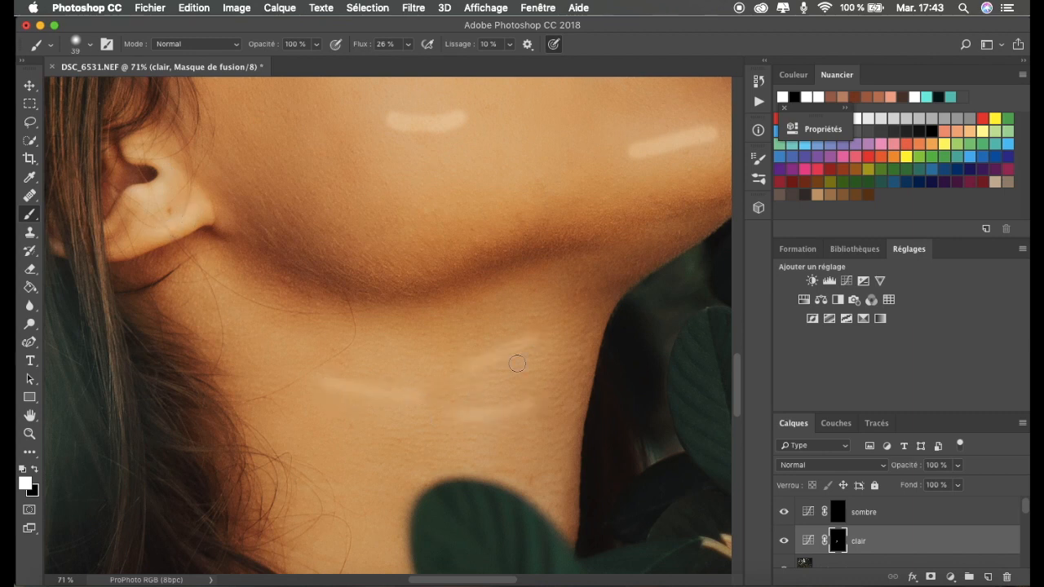
{"action": "scroll", "coordinate": [489, 371], "scroll_direction": "down", "scroll_amount": 3}
{"action": "scroll", "coordinate": [501, 375], "scroll_direction": "down", "scroll_amount": 8}
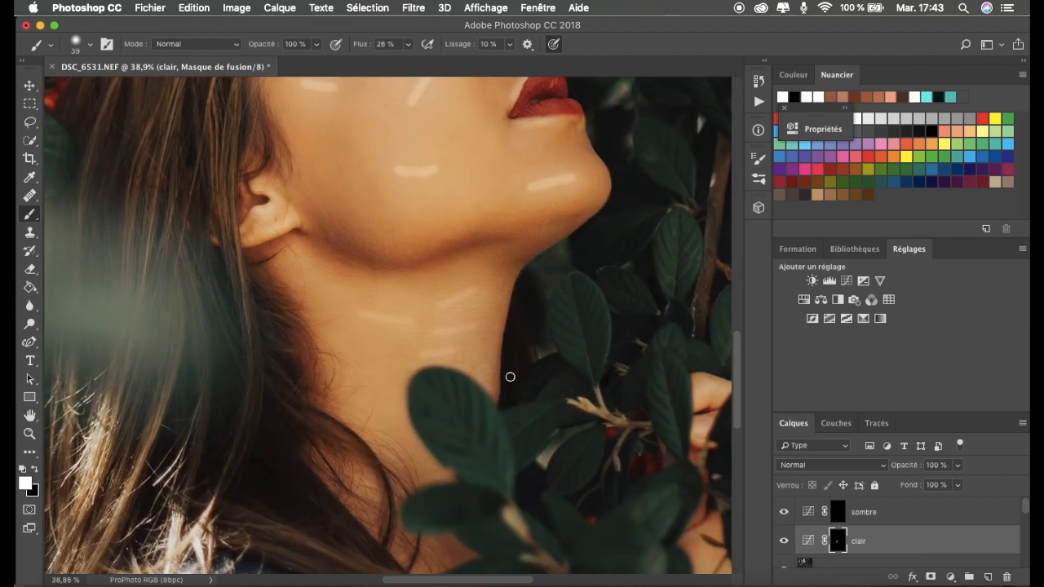
{"action": "scroll", "coordinate": [502, 375], "scroll_direction": "up", "scroll_amount": 2}
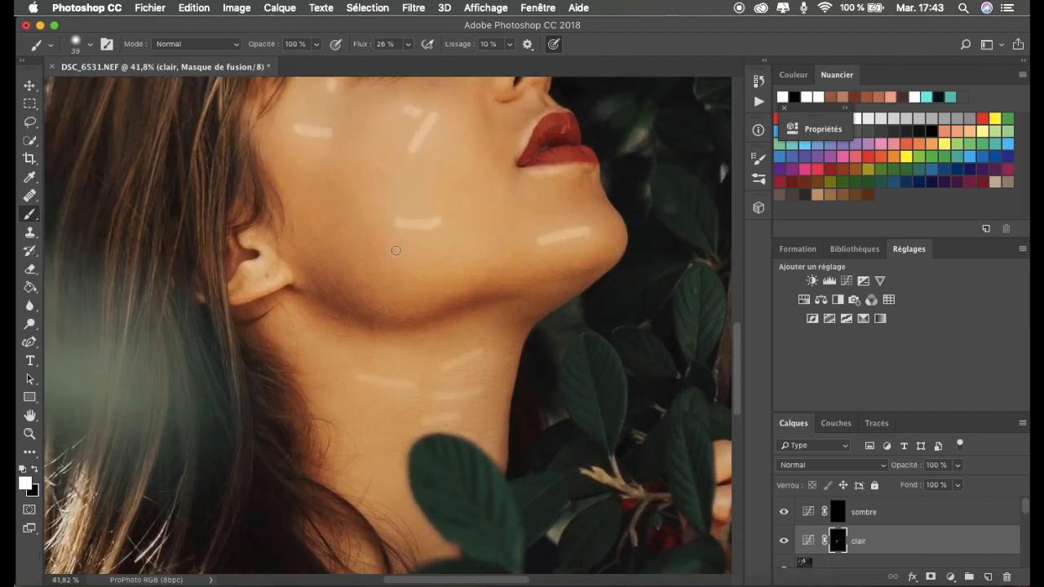
{"action": "left_click_drag", "start_coordinate": [423, 251], "coordinate": [454, 249]}
- Feather the clair layer's mask by about 50 px to blend the highlight strokes into the skin
{"action": "scroll", "coordinate": [436, 352], "scroll_direction": "down", "scroll_amount": 4}
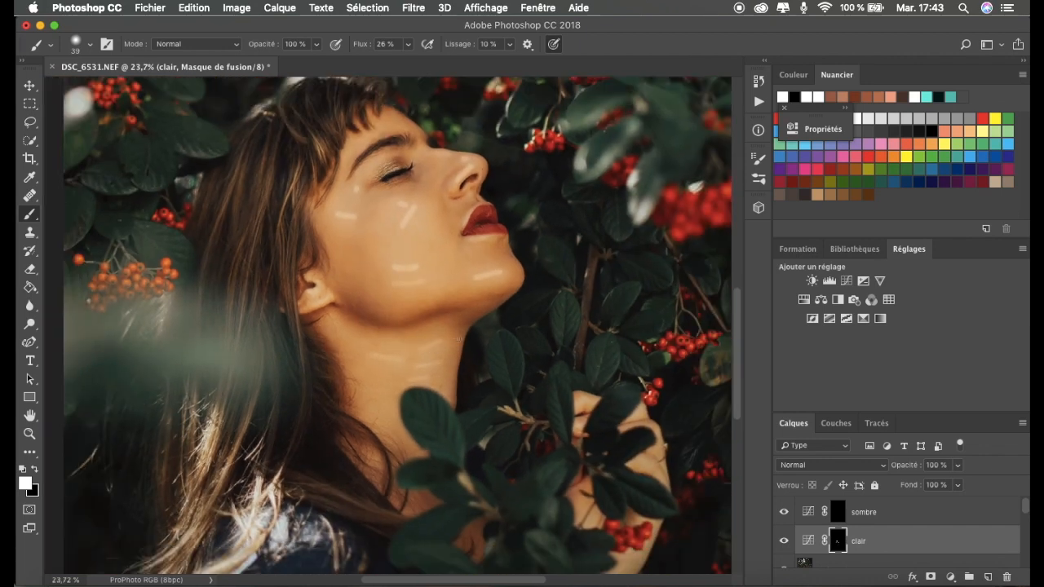
{"action": "scroll", "coordinate": [461, 337], "scroll_direction": "down", "scroll_amount": 2}
{"action": "scroll", "coordinate": [461, 337], "scroll_direction": "up", "scroll_amount": 2}
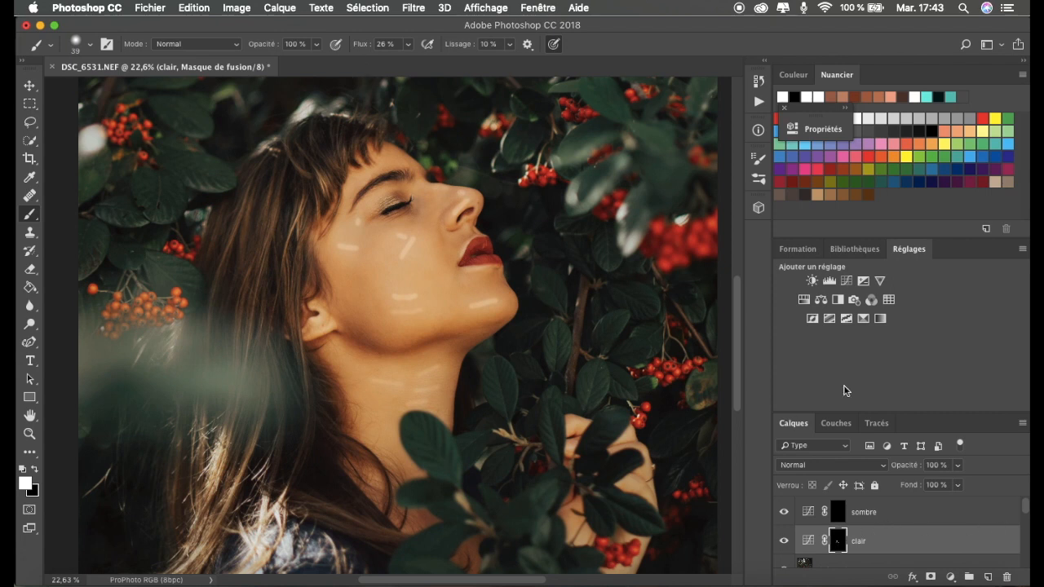
{"action": "double_click", "coordinate": [837, 542]}
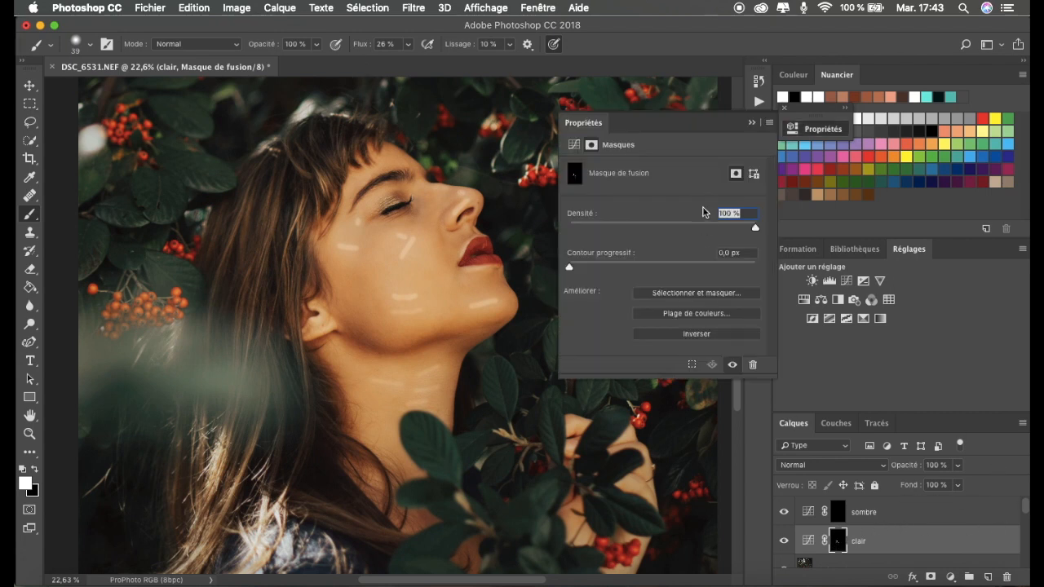
{"action": "left_click_drag", "start_coordinate": [570, 269], "coordinate": [663, 270]}
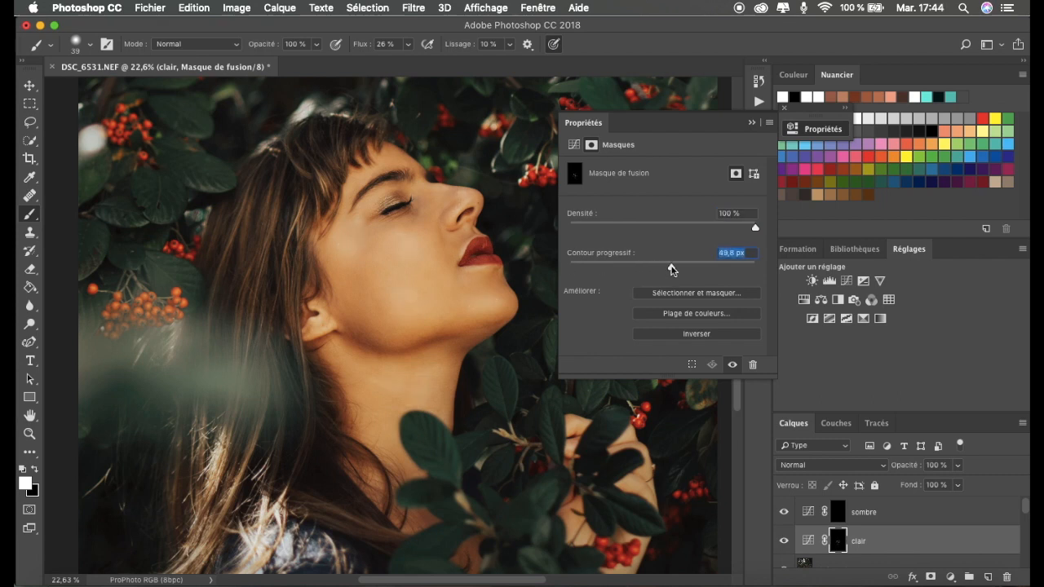
{"action": "left_click_drag", "start_coordinate": [673, 270], "coordinate": [672, 270]}
{"action": "left_click", "coordinate": [751, 123]}
- Compare the face and neck with the clair layer hidden and shown
{"action": "left_click", "coordinate": [784, 540]}
{"action": "key", "text": "super+plus"}
{"action": "left_click", "coordinate": [785, 541]}
{"action": "left_click", "coordinate": [784, 540]}
{"action": "left_click", "coordinate": [784, 541]}
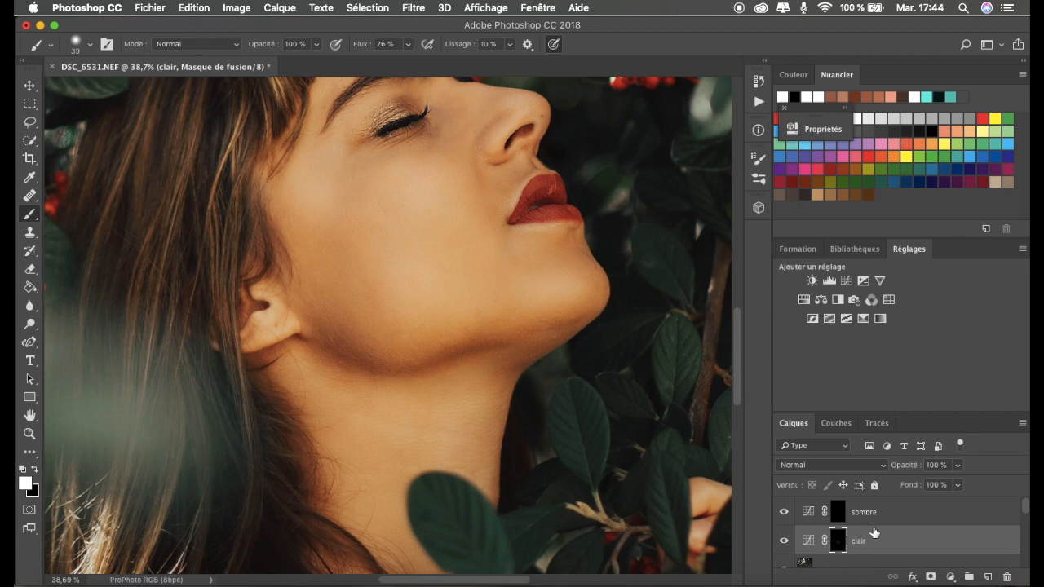
- Duplicate the clair layer and lower the copy's opacity to 60 %
{"action": "key", "text": "super+i"}
{"action": "key", "text": "super+i"}
{"action": "key", "text": "super+j"}
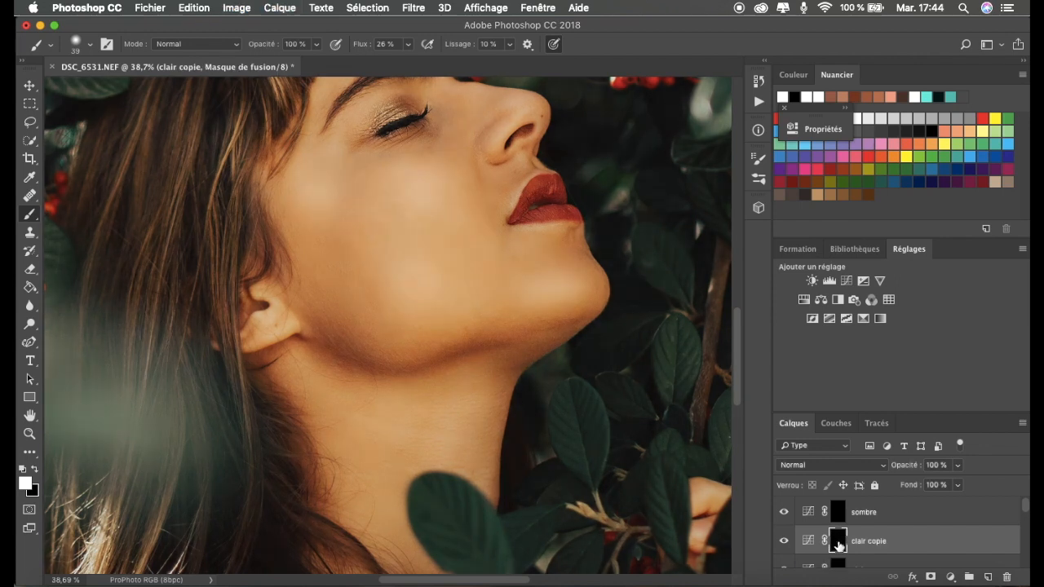
{"action": "key", "text": "super+0"}
{"action": "key", "text": "super+j"}
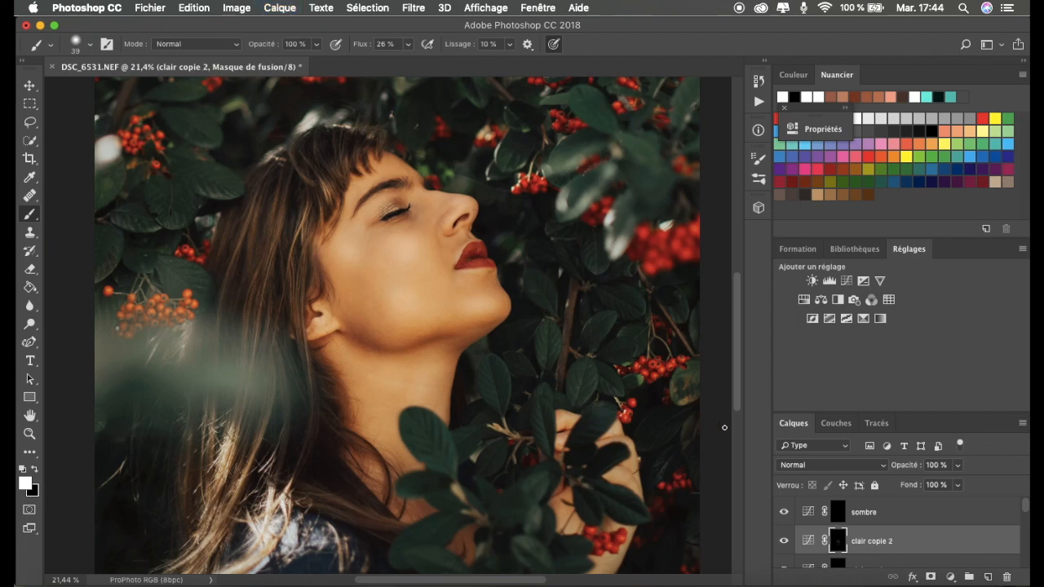
{"action": "key", "text": "super+z"}
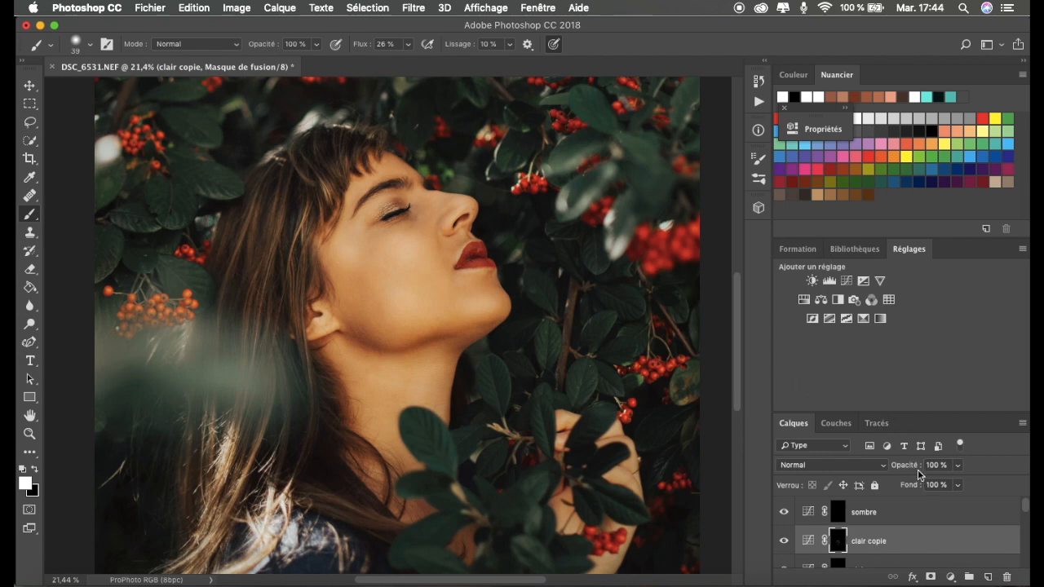
{"action": "left_click_drag", "start_coordinate": [913, 466], "coordinate": [887, 469]}
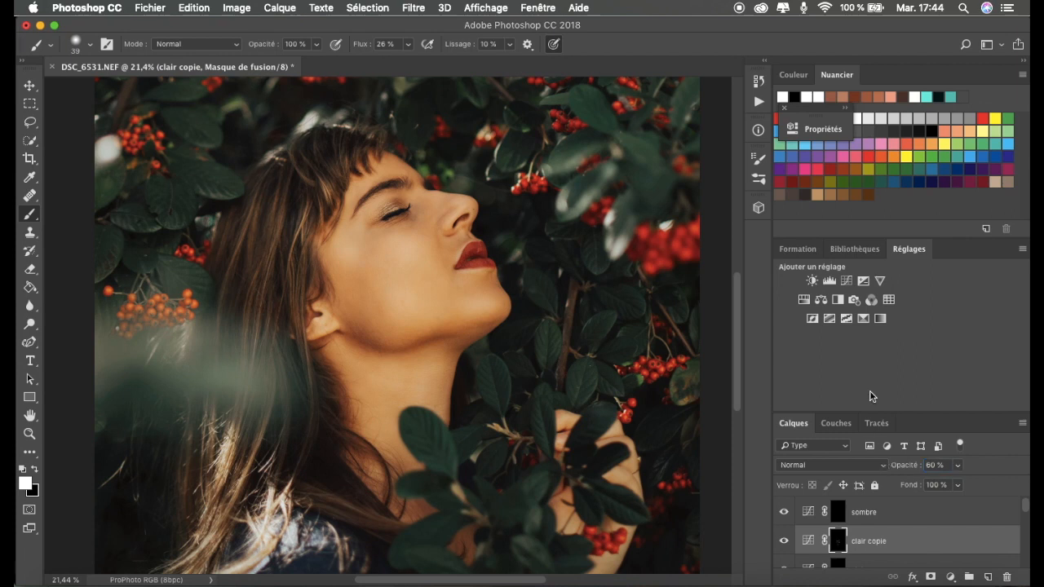
- Paint white shadow strokes on the sombre mask along the jawline from below the ear to under the chin
{"action": "left_click", "coordinate": [845, 516]}
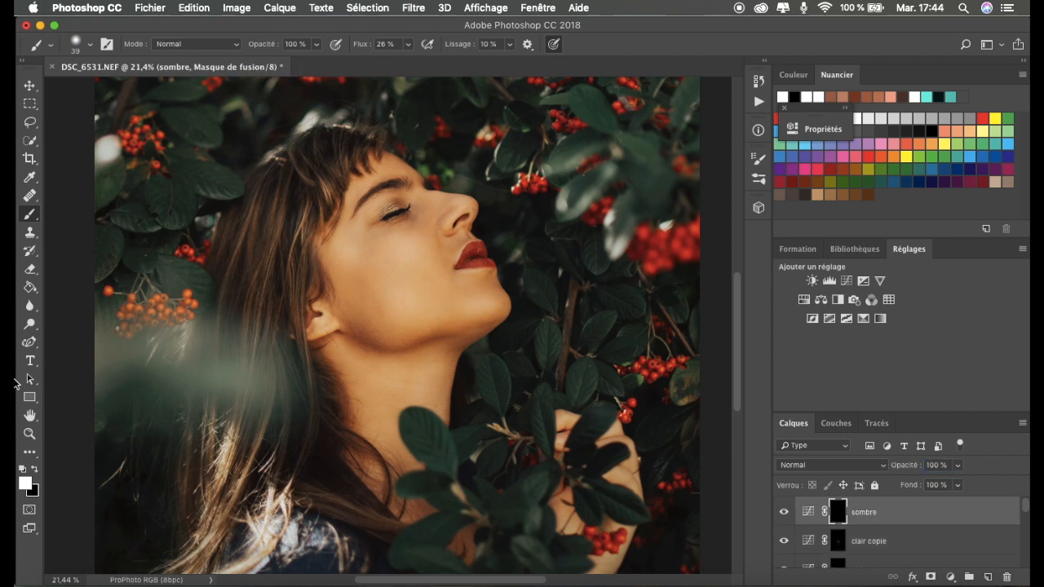
{"action": "left_click_drag", "start_coordinate": [31, 215], "coordinate": [59, 217]}
{"action": "key", "text": "super+plus"}
{"action": "key", "text": "super+plus"}
{"action": "key", "text": "super+plus"}
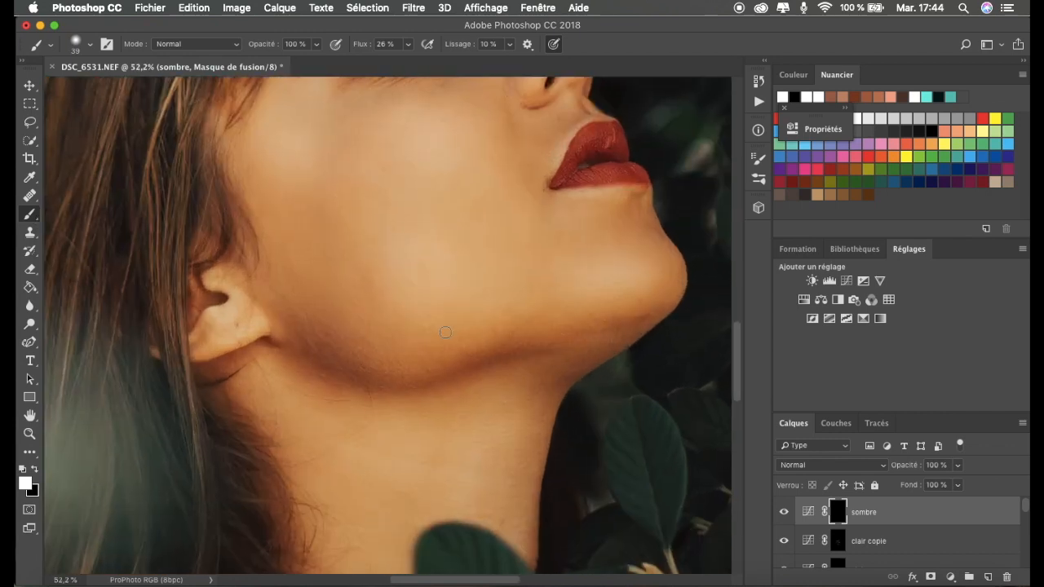
{"action": "scroll", "coordinate": [445, 332], "scroll_direction": "up", "scroll_amount": 3}
{"action": "scroll", "coordinate": [563, 376], "scroll_direction": "down", "scroll_amount": 1}
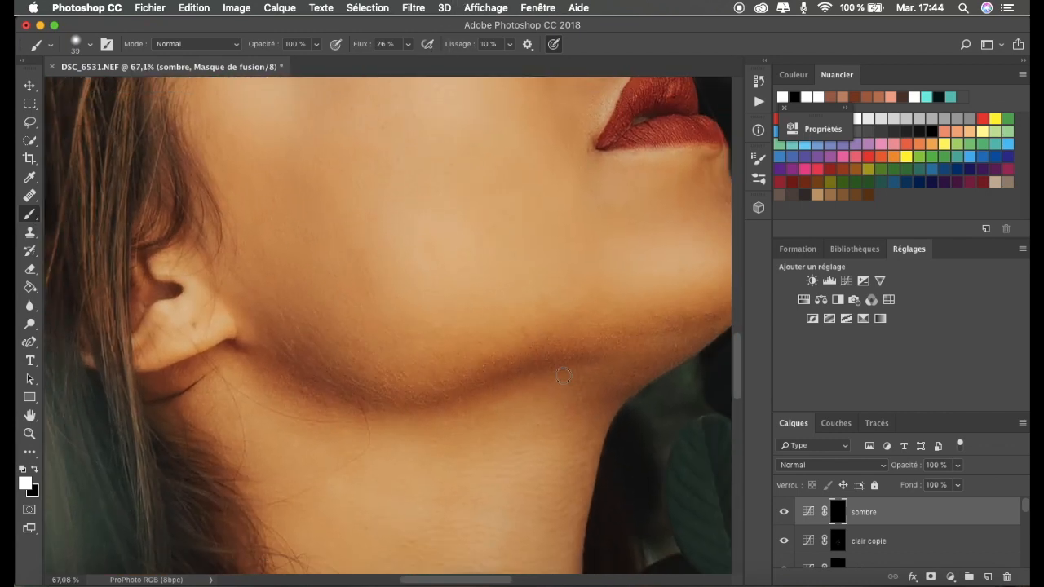
{"action": "mouse_move", "coordinate": [574, 357]}
{"action": "left_mouse_down"}
{"action": "mouse_move", "coordinate": [450, 391]}
{"action": "mouse_move", "coordinate": [334, 384]}
{"action": "left_mouse_up"}
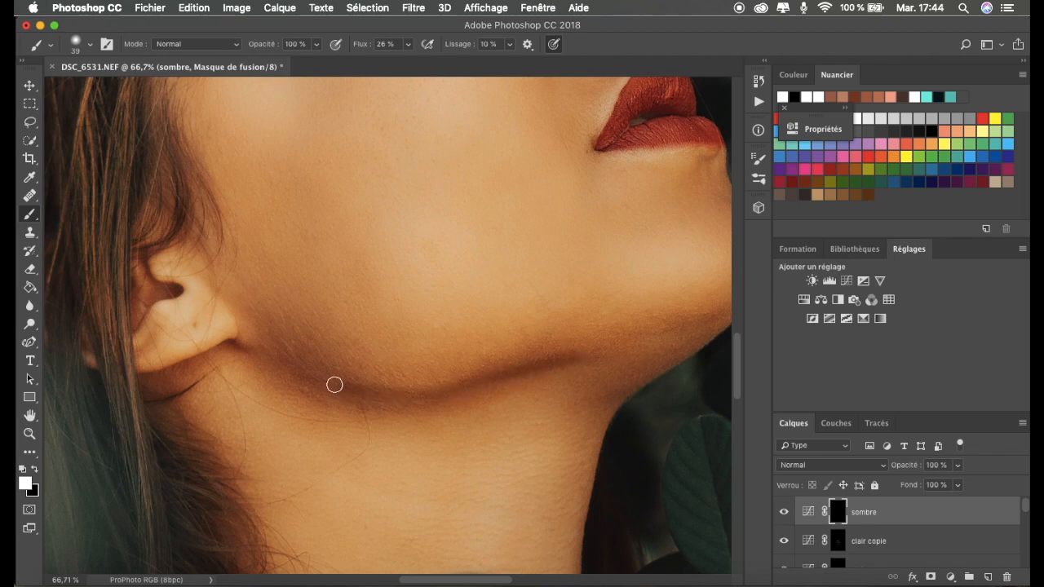
{"action": "scroll", "coordinate": [384, 366], "scroll_direction": "right", "scroll_amount": 3}
{"action": "left_click_drag", "start_coordinate": [505, 347], "coordinate": [628, 304]}
{"action": "scroll", "coordinate": [583, 382], "scroll_direction": "up", "scroll_amount": 3}
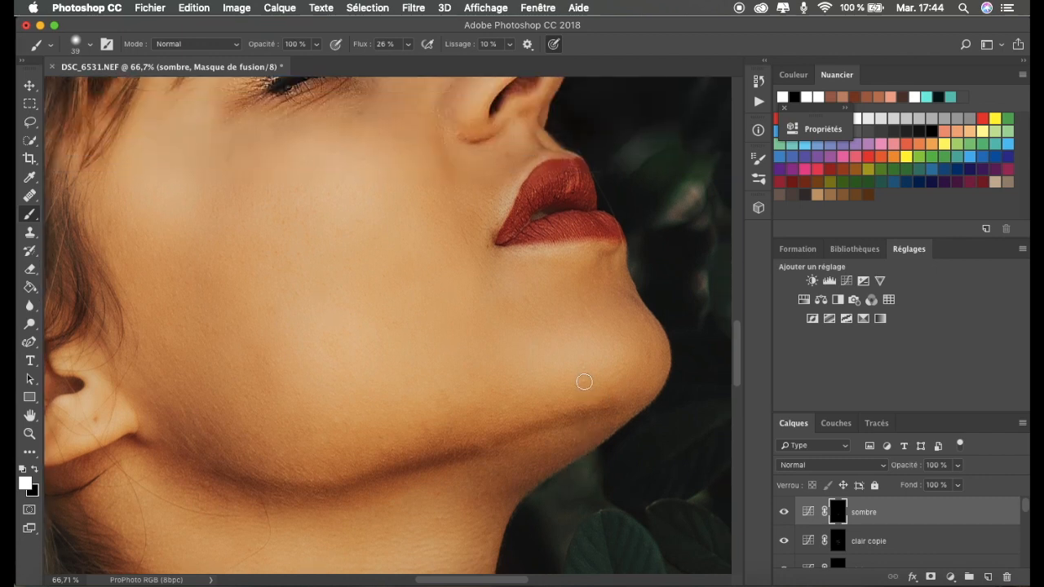
- Lower the brush flow to 12 % for softer shading on the sombre mask
{"action": "left_click", "coordinate": [408, 44]}
{"action": "left_click_drag", "start_coordinate": [407, 63], "coordinate": [399, 67]}
{"action": "scroll", "coordinate": [584, 345], "scroll_direction": "down", "scroll_amount": 3}
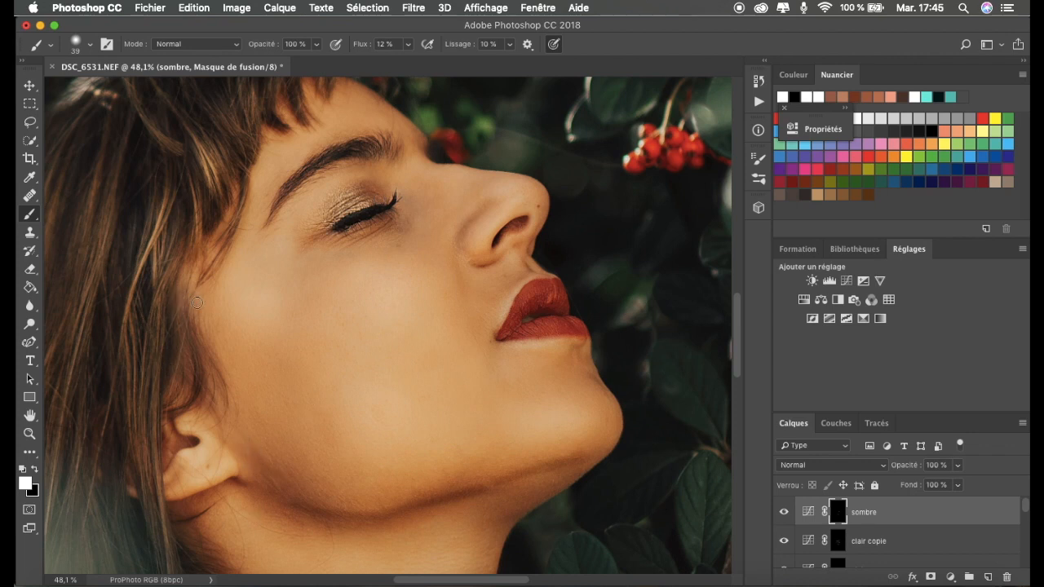
{"action": "scroll", "coordinate": [224, 339], "scroll_direction": "up", "scroll_amount": 3}
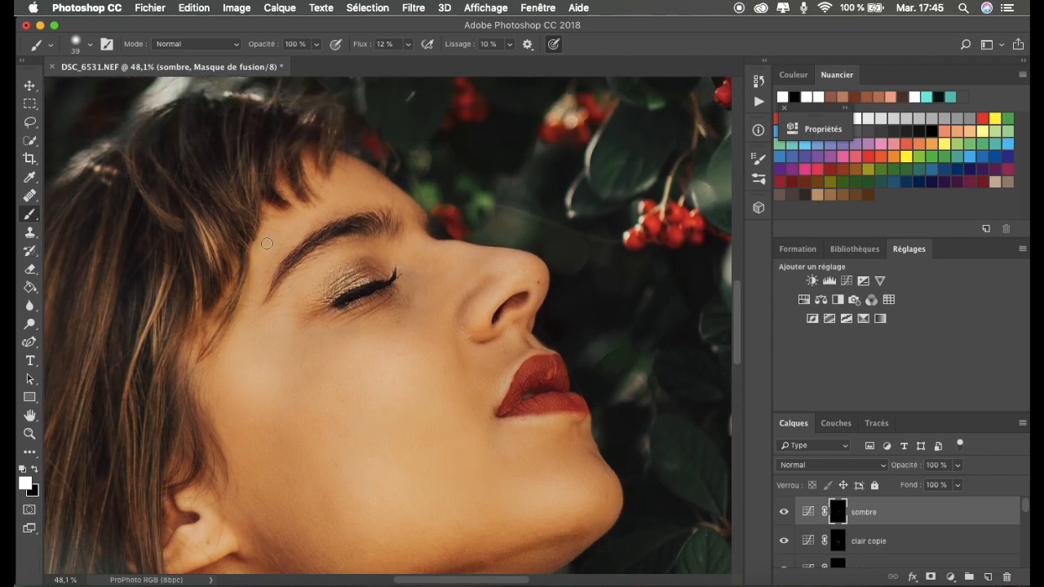
{"action": "scroll", "coordinate": [267, 243], "scroll_direction": "up", "scroll_amount": 1}
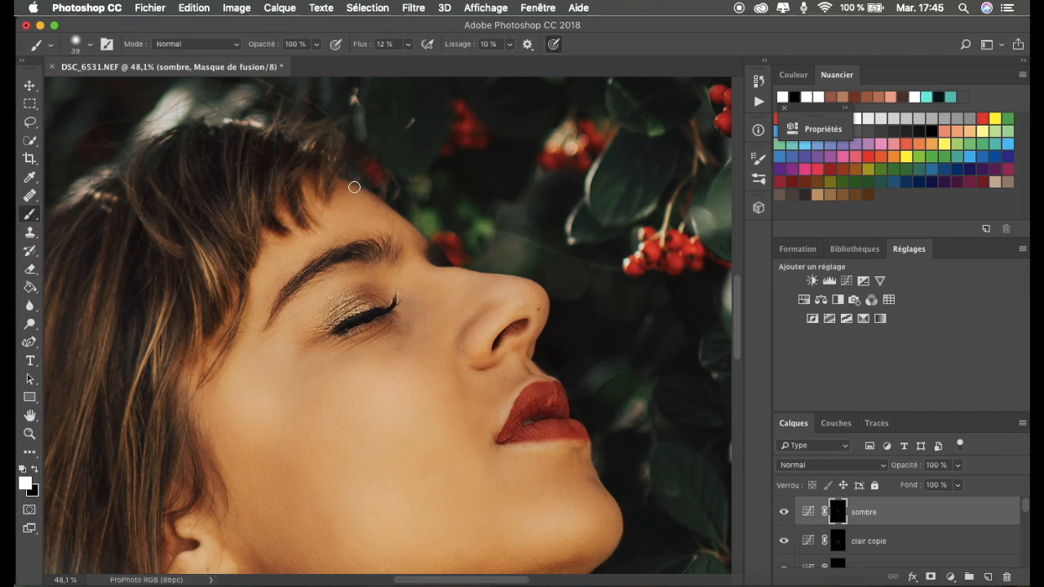
{"action": "scroll", "coordinate": [422, 293], "scroll_direction": "down", "scroll_amount": 3}
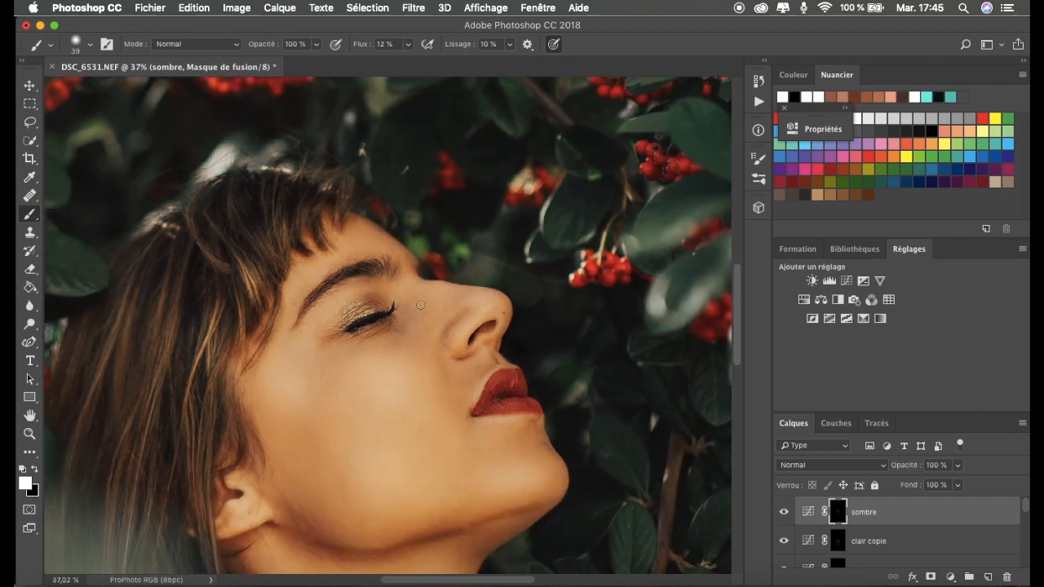
- Feather the sombre layer's mask to blend the painted shadows into the skin
{"action": "scroll", "coordinate": [457, 371], "scroll_direction": "down", "scroll_amount": 5}
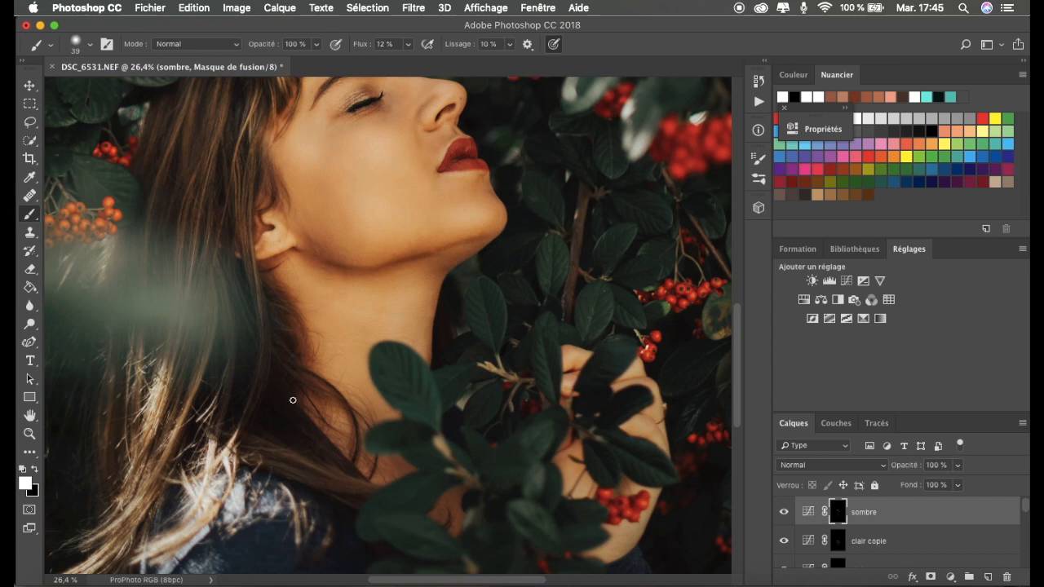
{"action": "scroll", "coordinate": [381, 423], "scroll_direction": "down", "scroll_amount": 5}
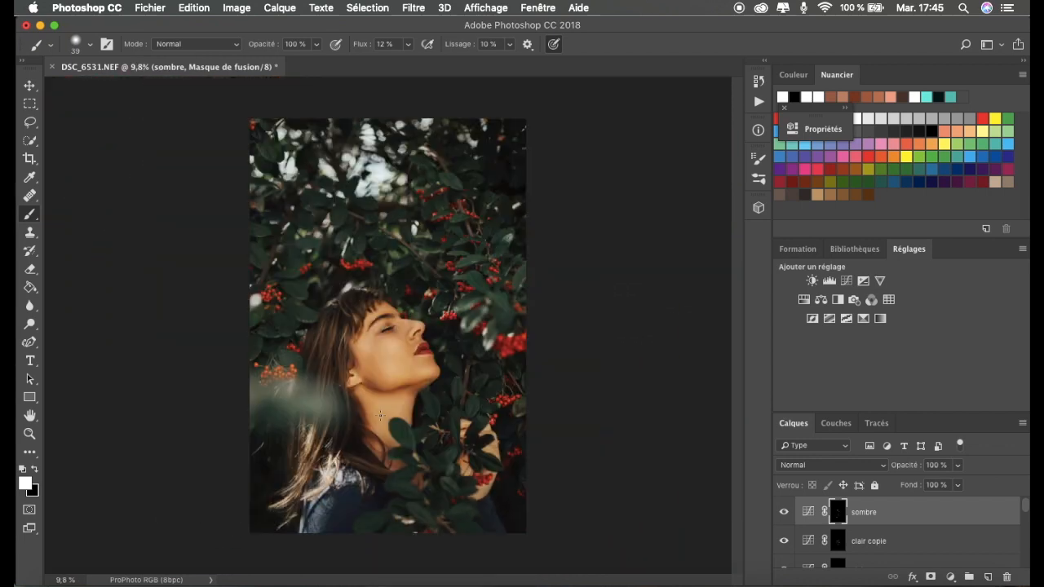
{"action": "double_click", "coordinate": [838, 511]}
{"action": "left_click", "coordinate": [675, 263]}
{"action": "left_click_drag", "start_coordinate": [671, 258], "coordinate": [672, 258]}
{"action": "left_click", "coordinate": [747, 123]}
- Duplicate the sombre layer twice to strengthen the shadows
{"action": "scroll", "coordinate": [599, 268], "scroll_direction": "up", "scroll_amount": 3}
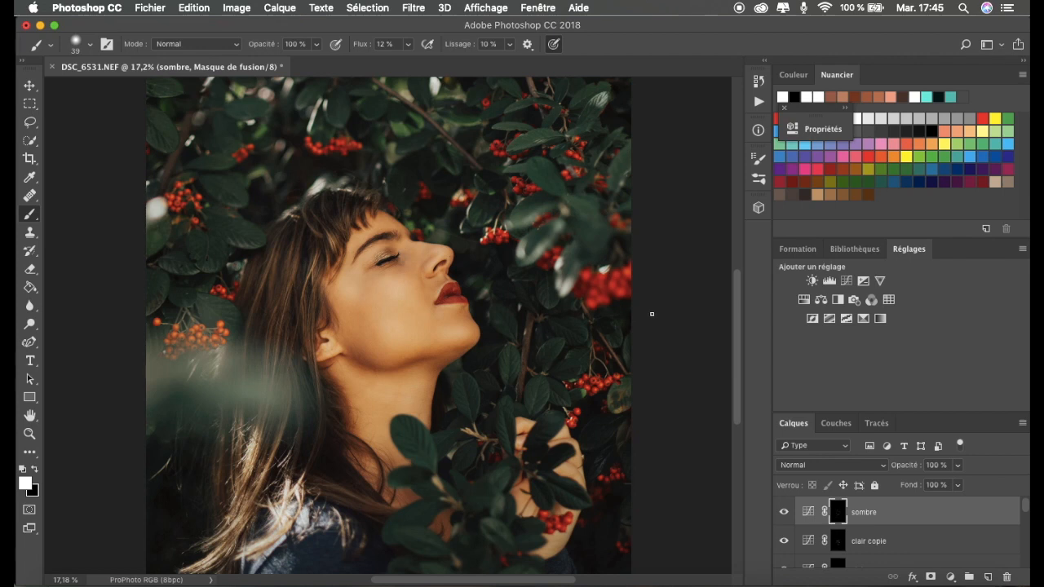
{"action": "key", "text": "super+j"}
{"action": "key", "text": "super+j"}
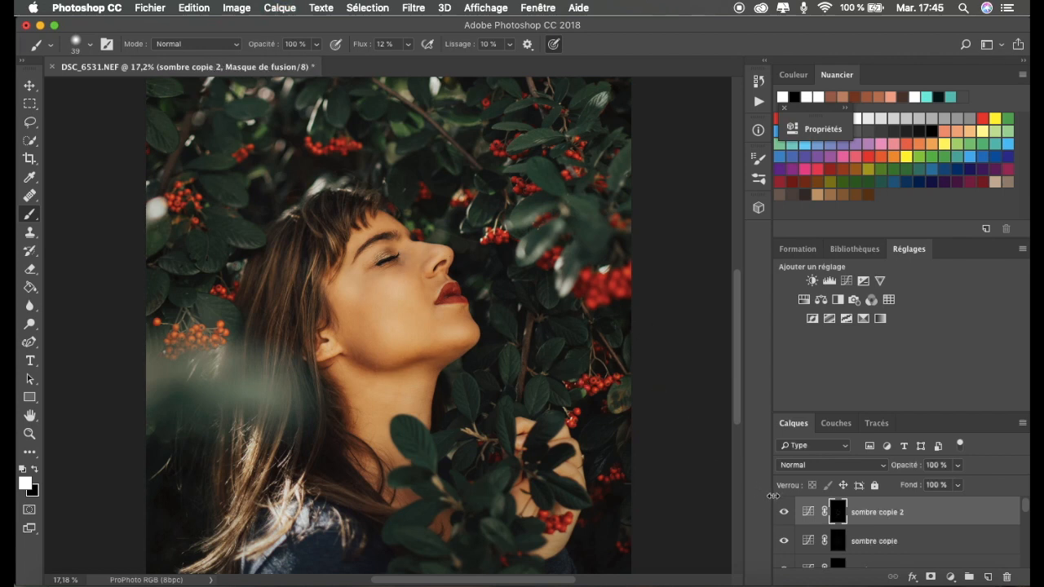
- Group all the sombre and clair curves layers and their copies into one layer group
{"action": "scroll", "coordinate": [867, 535], "scroll_direction": "down", "scroll_amount": 2}
{"action": "scroll", "coordinate": [867, 536], "scroll_direction": "down", "scroll_amount": 2}
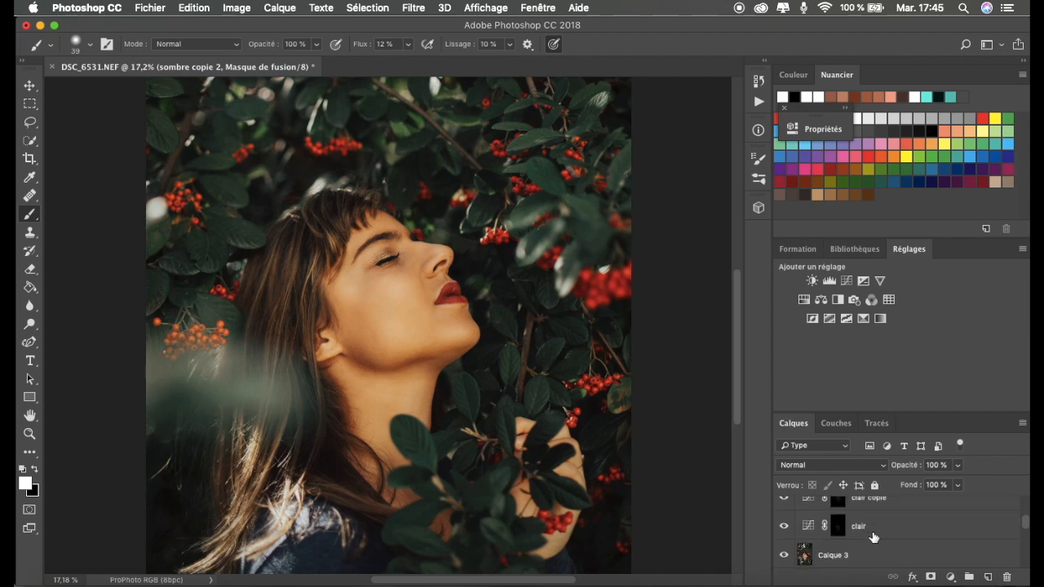
{"action": "left_click", "coordinate": [873, 536], "text": "shift"}
{"action": "key", "text": "super+g"}
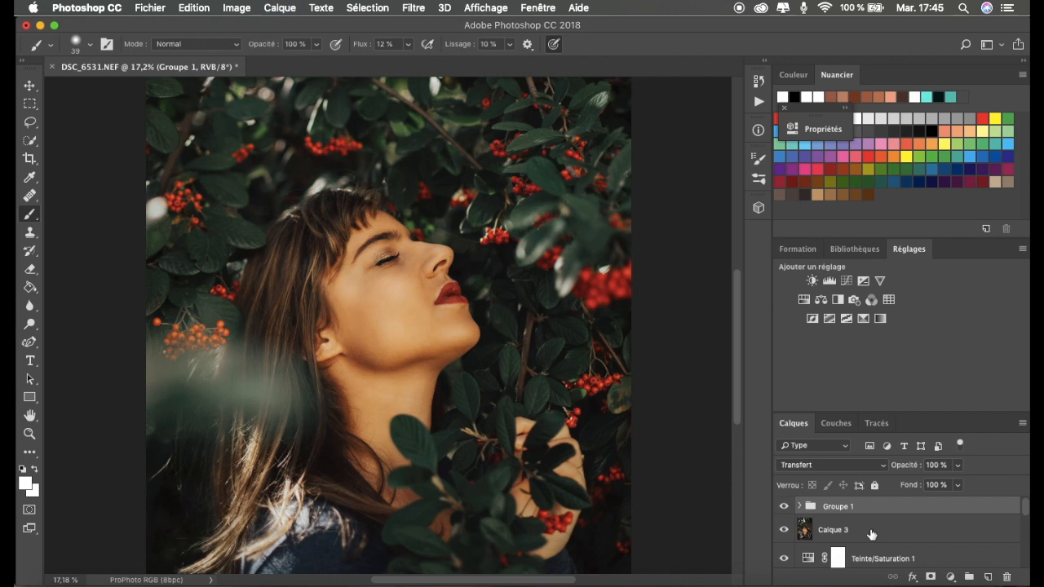
- Compare the portrait with the new layer group hidden and shown, in full view and close up on the face
{"action": "left_click", "coordinate": [781, 507]}
{"action": "left_click", "coordinate": [781, 507]}
{"action": "key", "text": "super+0"}
{"action": "left_click", "coordinate": [780, 507]}
{"action": "left_click", "coordinate": [781, 507]}
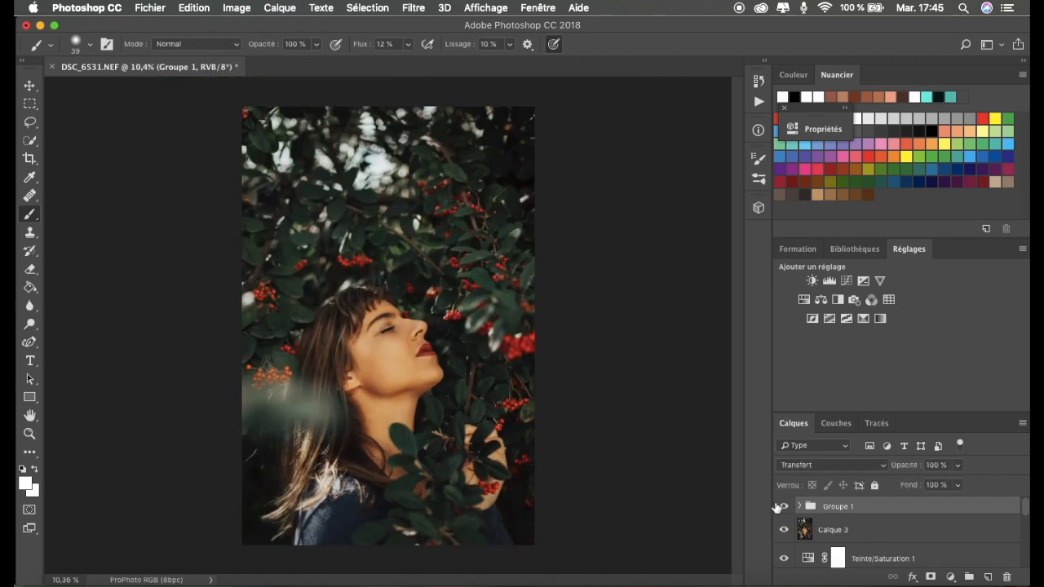
{"action": "key", "text": "super+plus"}
{"action": "left_click", "coordinate": [780, 506]}
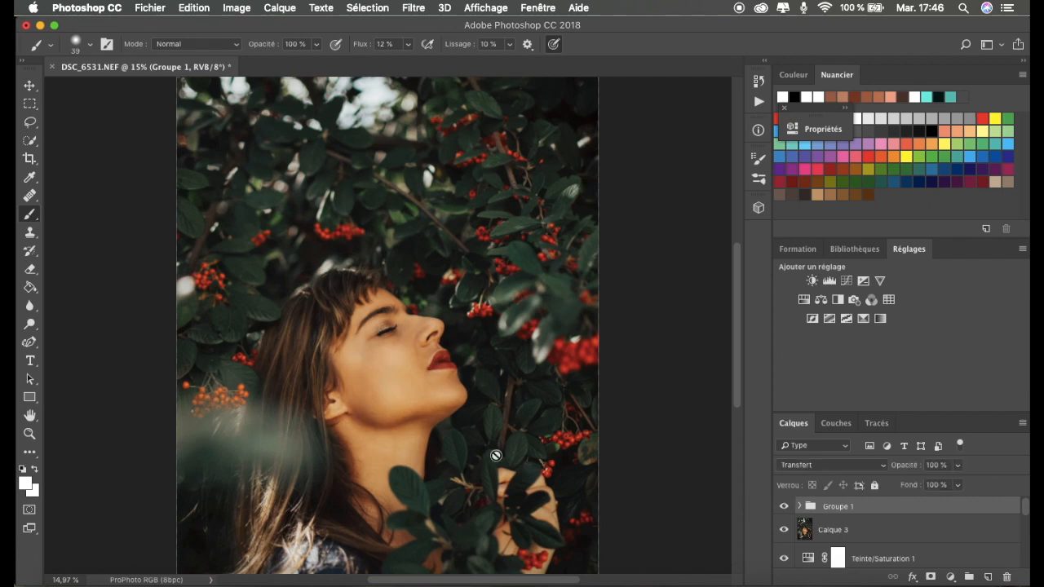
{"action": "key", "text": "super+plus"}
{"action": "scroll", "coordinate": [582, 458], "scroll_direction": "up", "scroll_amount": 2}
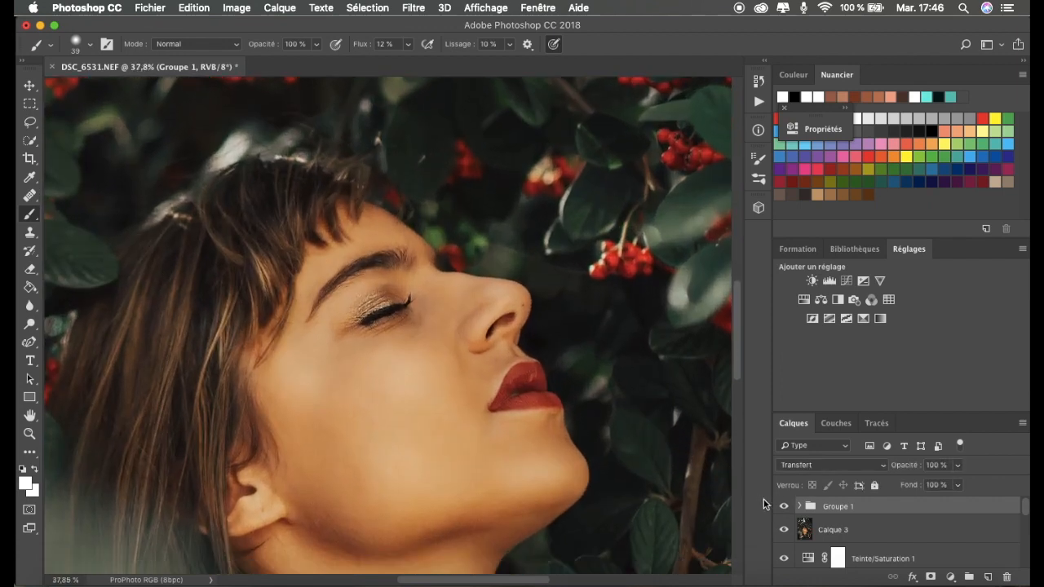
{"action": "scroll", "coordinate": [771, 504], "scroll_direction": "down", "scroll_amount": 1}
{"action": "scroll", "coordinate": [791, 510], "scroll_direction": "up", "scroll_amount": 1}
- Rename the layer group as d&b and compare the portrait with the group hidden and shown
{"action": "double_click", "coordinate": [837, 507]}
{"action": "type", "text": "d&b"}
{"action": "left_click", "coordinate": [785, 506]}
{"action": "left_click", "coordinate": [785, 507]}
{"action": "scroll", "coordinate": [522, 478], "scroll_direction": "down", "scroll_amount": 5}
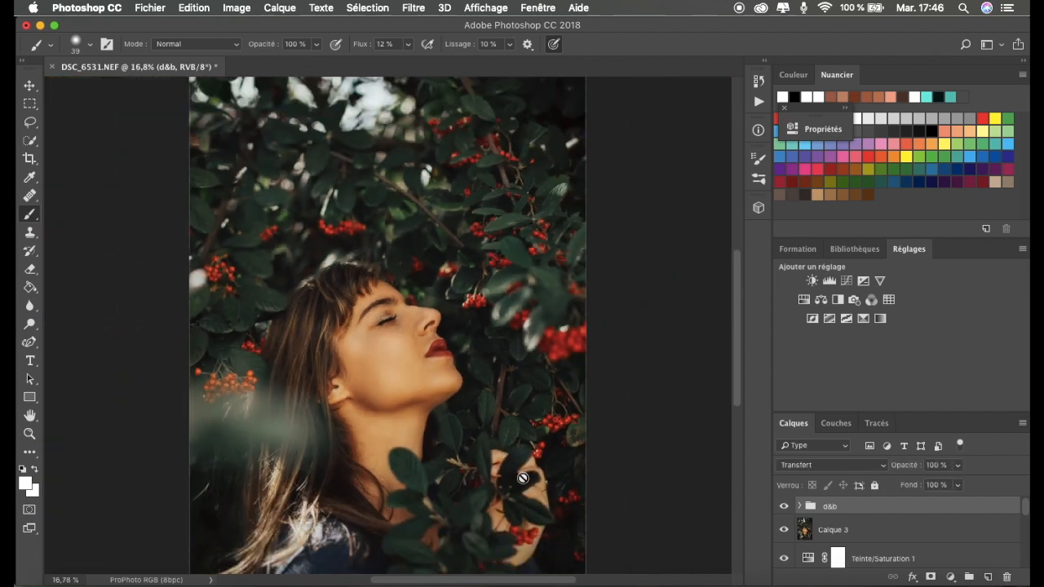
{"action": "scroll", "coordinate": [523, 477], "scroll_direction": "up", "scroll_amount": 3}
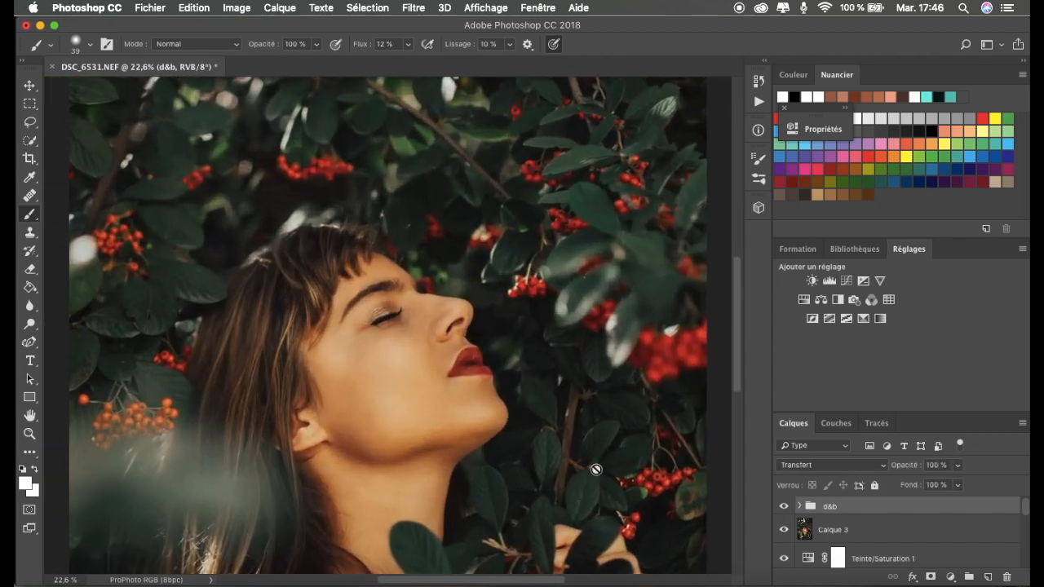
- Add a Levels adjustment layer above the d&b group using the Augmenter le contraste 1 preset
{"action": "scroll", "coordinate": [595, 469], "scroll_direction": "down", "scroll_amount": 3}
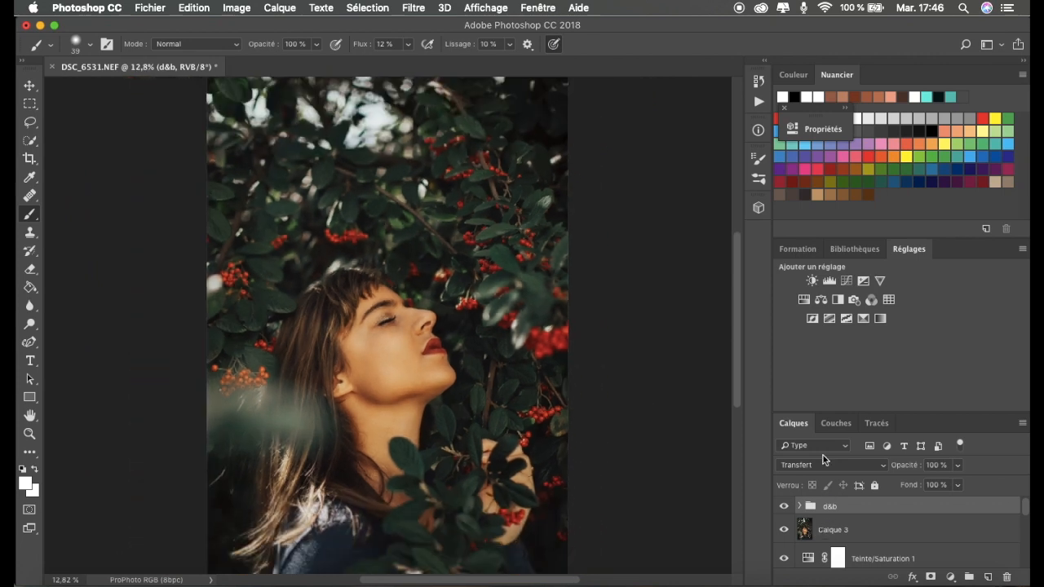
{"action": "left_click", "coordinate": [829, 281]}
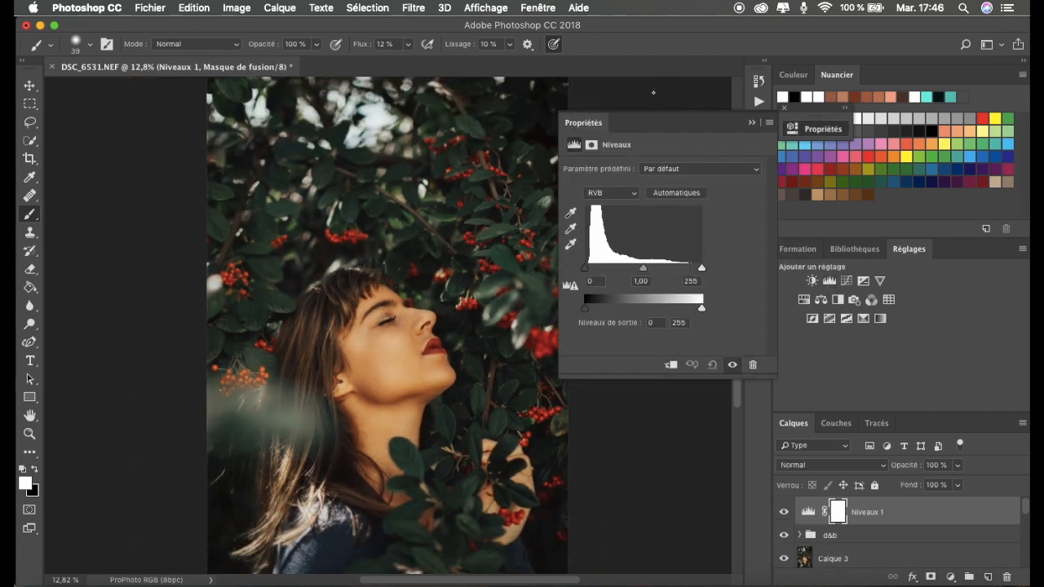
{"action": "left_click", "coordinate": [700, 168]}
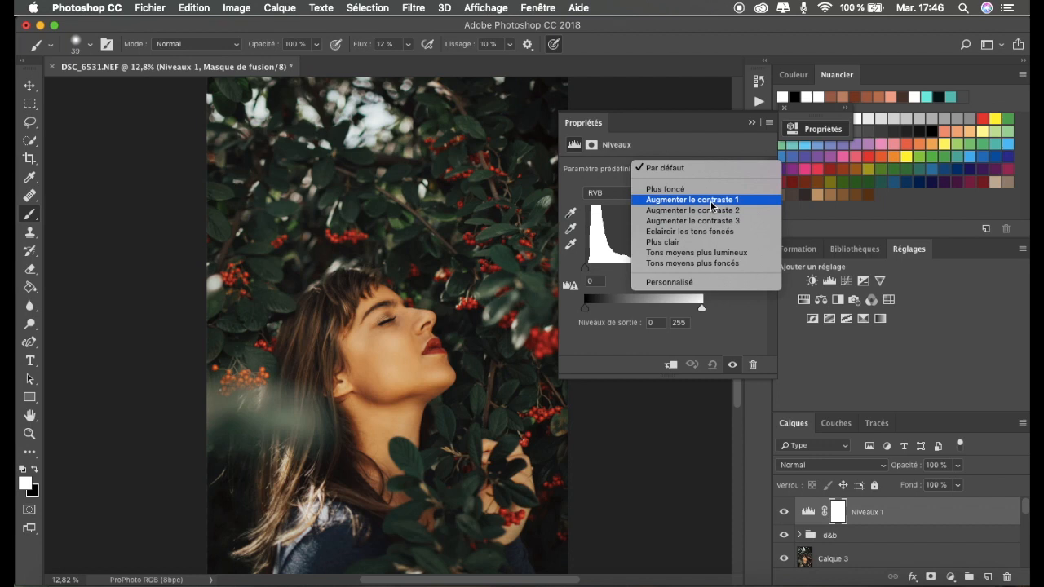
{"action": "left_click", "coordinate": [713, 202]}
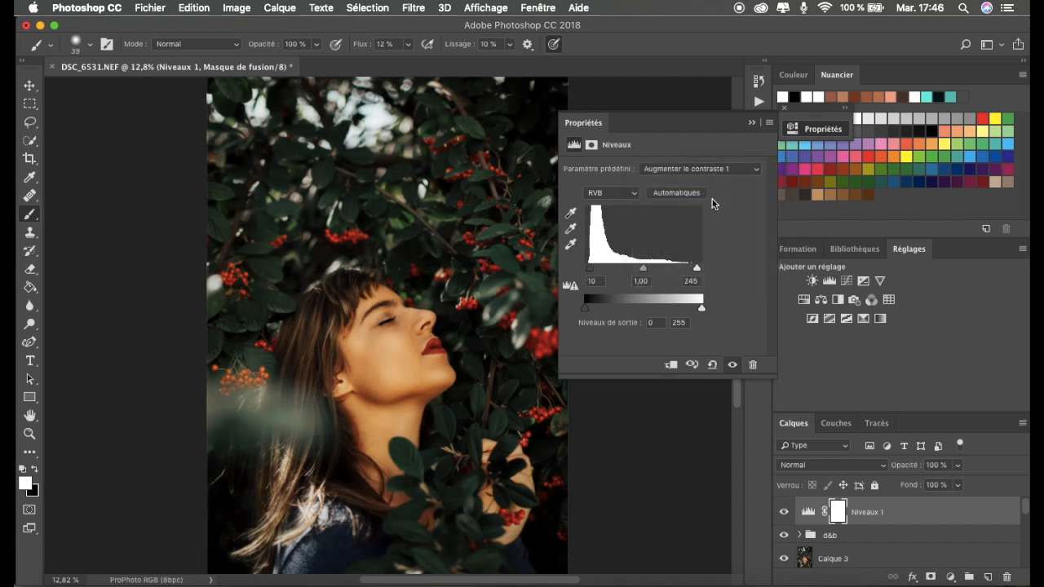
{"action": "left_click", "coordinate": [750, 124]}
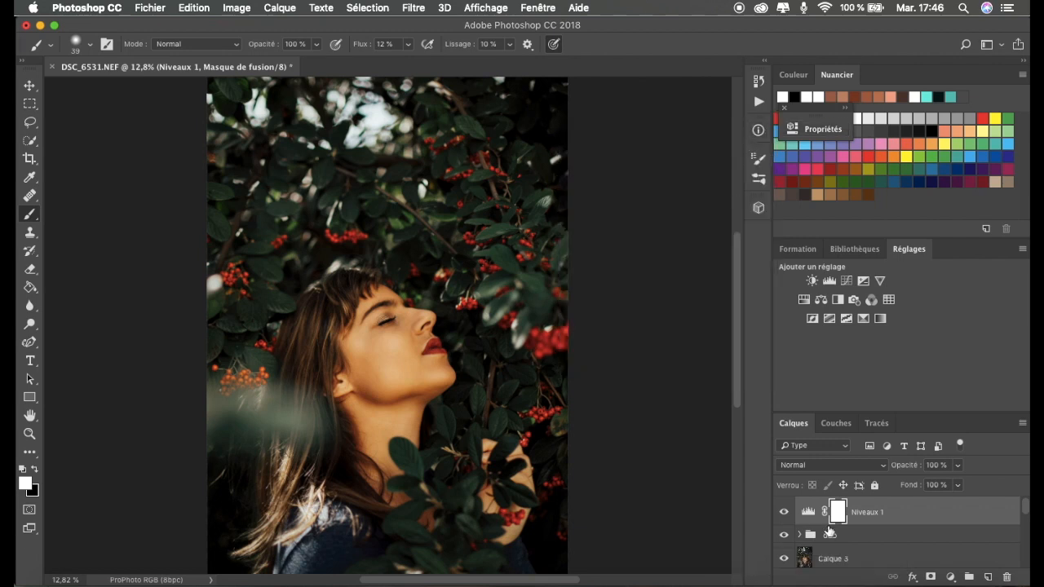
- Lower the Levels layer's opacity to 74 % and compare the portrait with the layer hidden and shown
{"action": "mouse_move", "coordinate": [888, 466]}
{"action": "left_mouse_down"}
{"action": "mouse_move", "coordinate": [917, 471]}
{"action": "mouse_move", "coordinate": [893, 473]}
{"action": "left_mouse_up"}
{"action": "left_click", "coordinate": [784, 513]}
{"action": "left_click", "coordinate": [783, 512]}
- Examine the portrait's overall contrast in full screen mode without the interface
{"action": "scroll", "coordinate": [453, 499], "scroll_direction": "down", "scroll_amount": 3}
{"action": "scroll", "coordinate": [452, 499], "scroll_direction": "up", "scroll_amount": 1}
{"action": "key", "text": "f"}
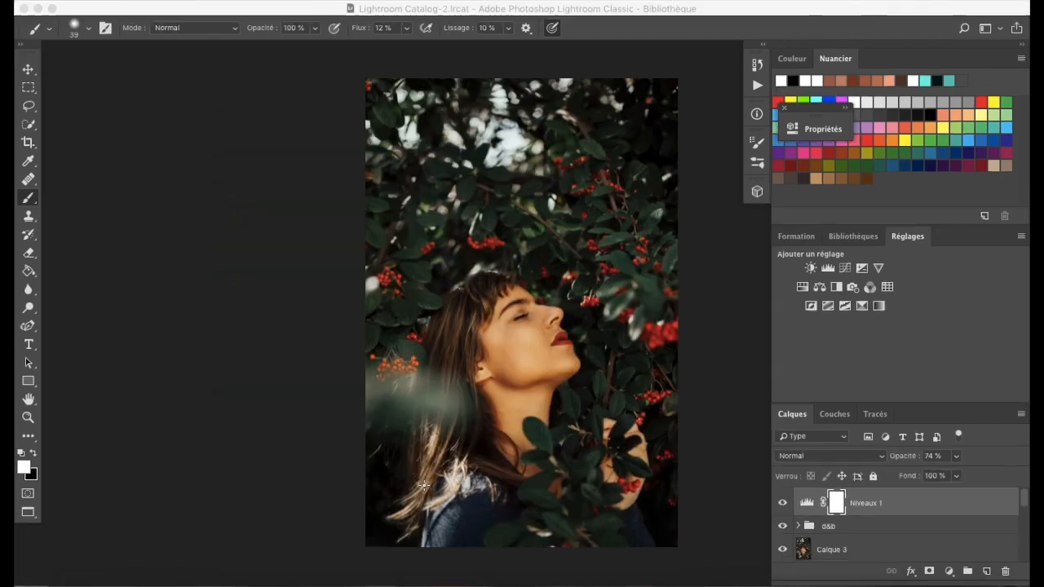
{"action": "key", "text": "f"}
{"action": "scroll", "coordinate": [510, 491], "scroll_direction": "up", "scroll_amount": 4}
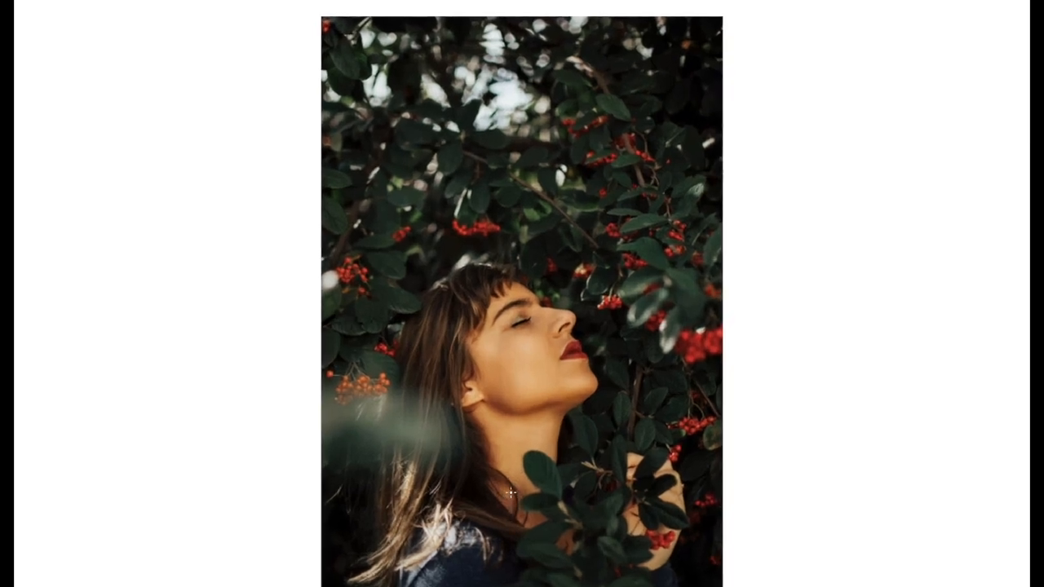
{"action": "scroll", "coordinate": [510, 491], "scroll_direction": "down", "scroll_amount": 1}
{"action": "scroll", "coordinate": [511, 492], "scroll_direction": "down", "scroll_amount": 1}
{"action": "scroll", "coordinate": [511, 492], "scroll_direction": "up", "scroll_amount": 1}
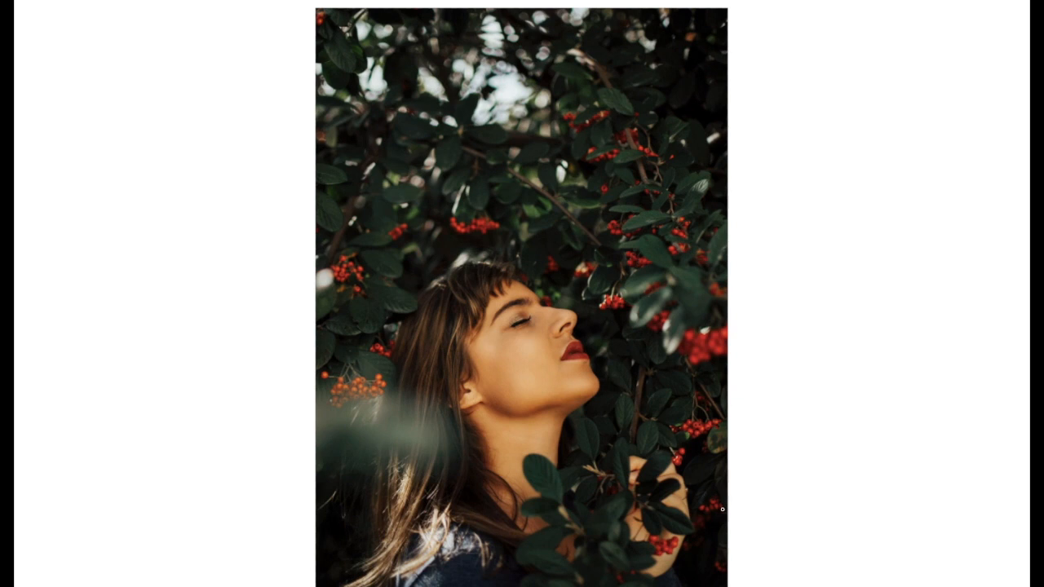
- Set the full-screen background colour around the photo to Par défaut and return to the standard screen mode
{"action": "right_click", "coordinate": [813, 499]}
{"action": "left_click", "coordinate": [843, 568]}
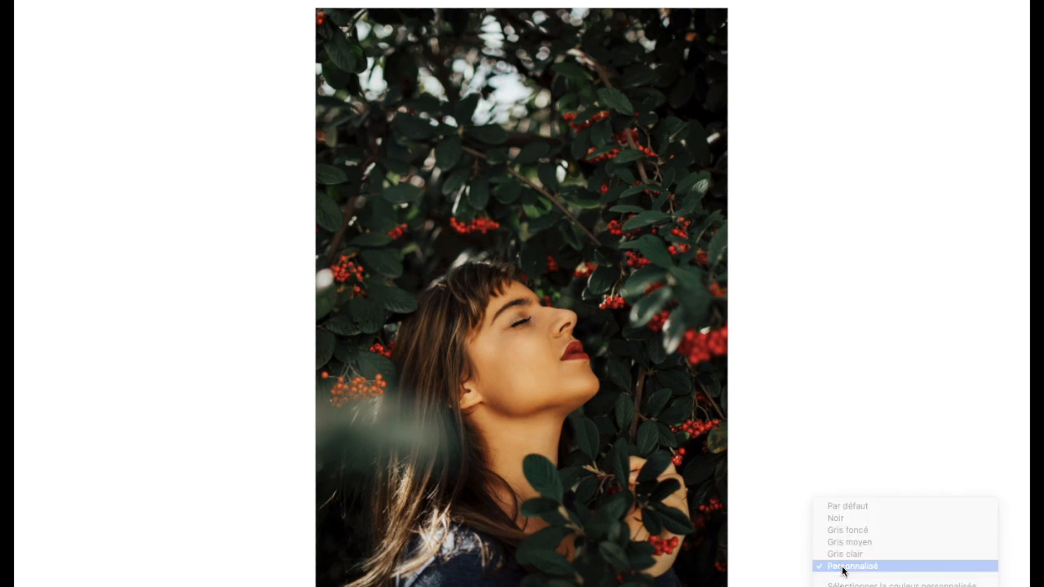
{"action": "right_click", "coordinate": [840, 538]}
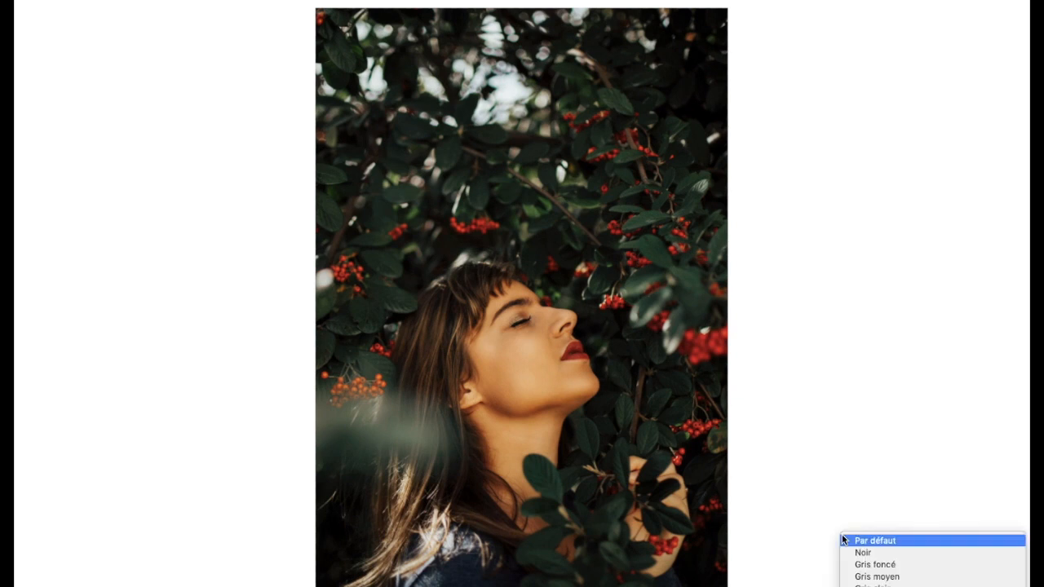
{"action": "left_click", "coordinate": [842, 539]}
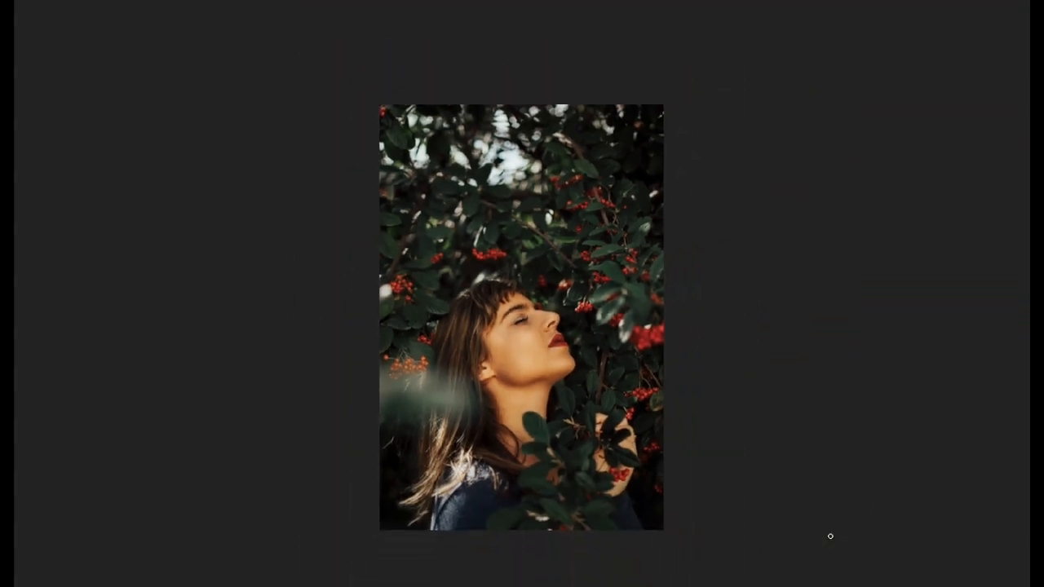
{"action": "right_click", "coordinate": [831, 536]}
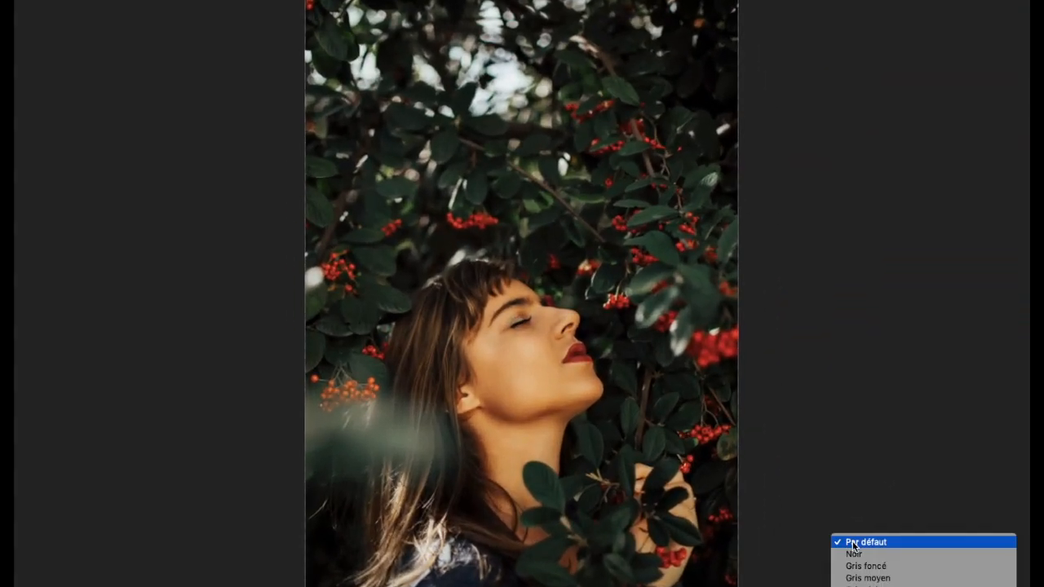
{"action": "left_click", "coordinate": [855, 586]}
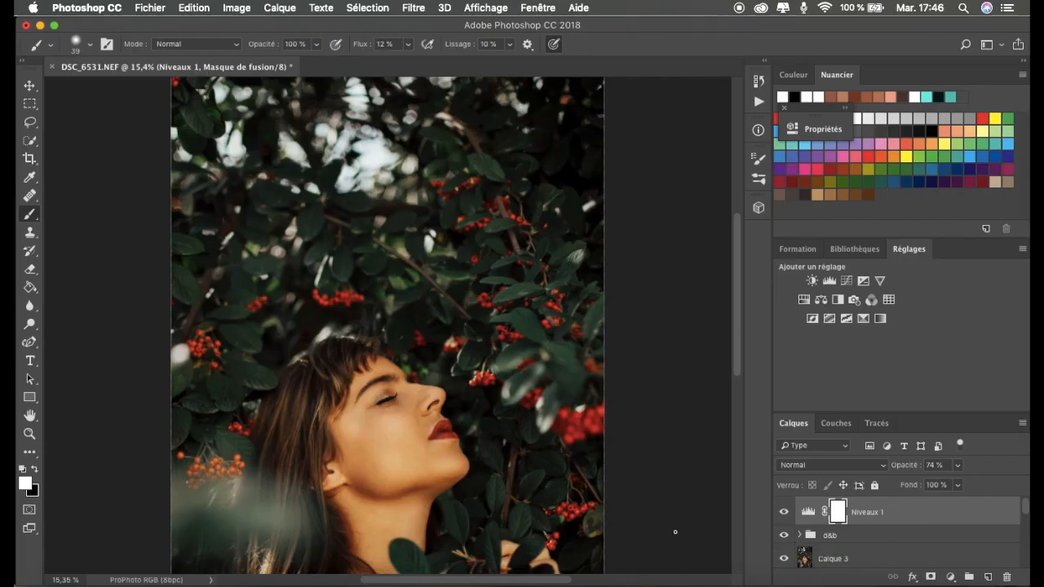
- Check the contrast in full view and close up on the face, and lower the Levels layer's opacity to 62 %
{"action": "scroll", "coordinate": [459, 446], "scroll_direction": "down", "scroll_amount": 2}
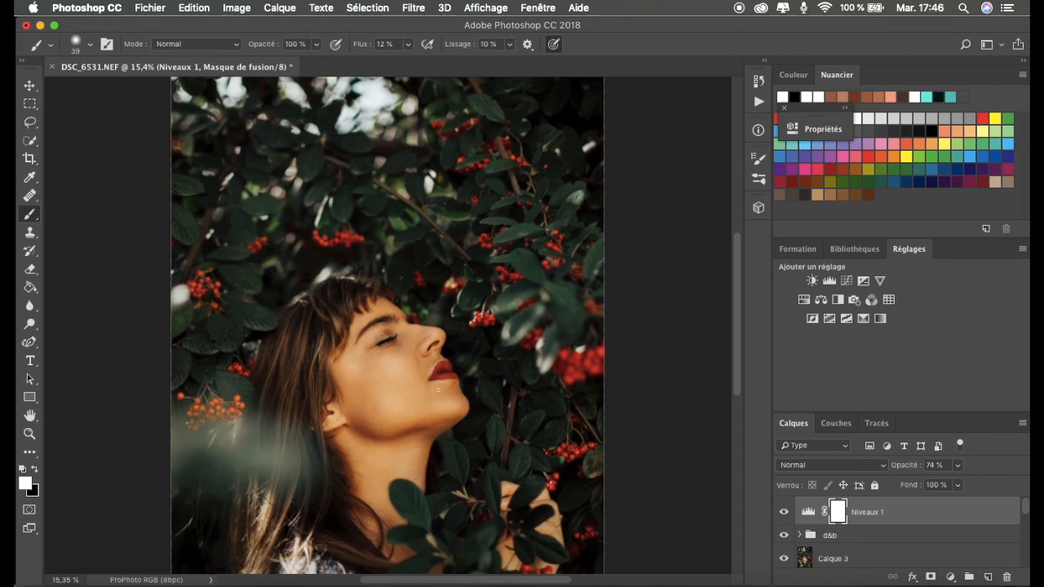
{"action": "scroll", "coordinate": [438, 390], "scroll_direction": "down", "scroll_amount": 3}
{"action": "scroll", "coordinate": [438, 393], "scroll_direction": "up", "scroll_amount": 2}
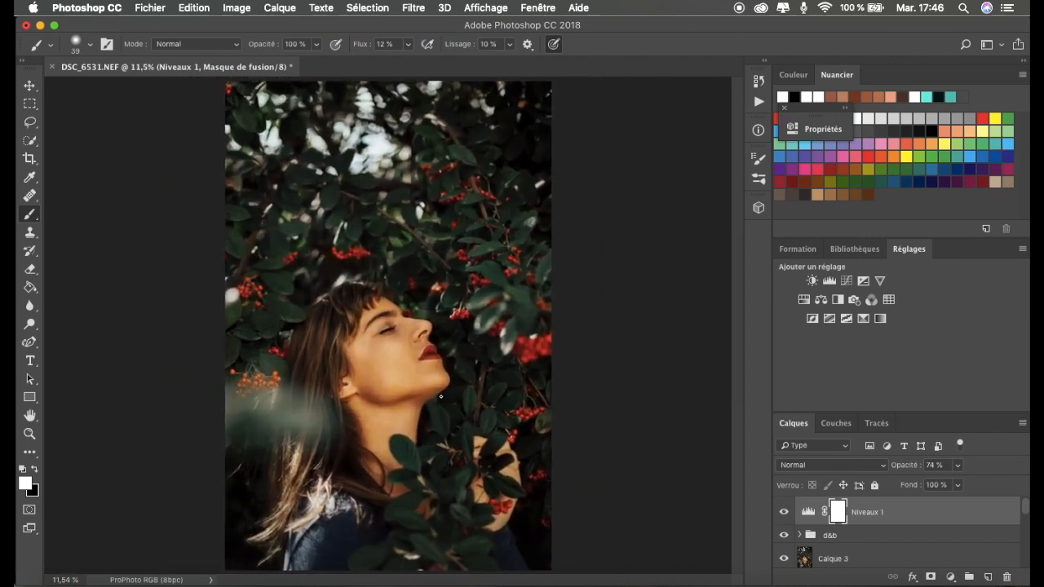
{"action": "scroll", "coordinate": [440, 397], "scroll_direction": "up", "scroll_amount": 5}
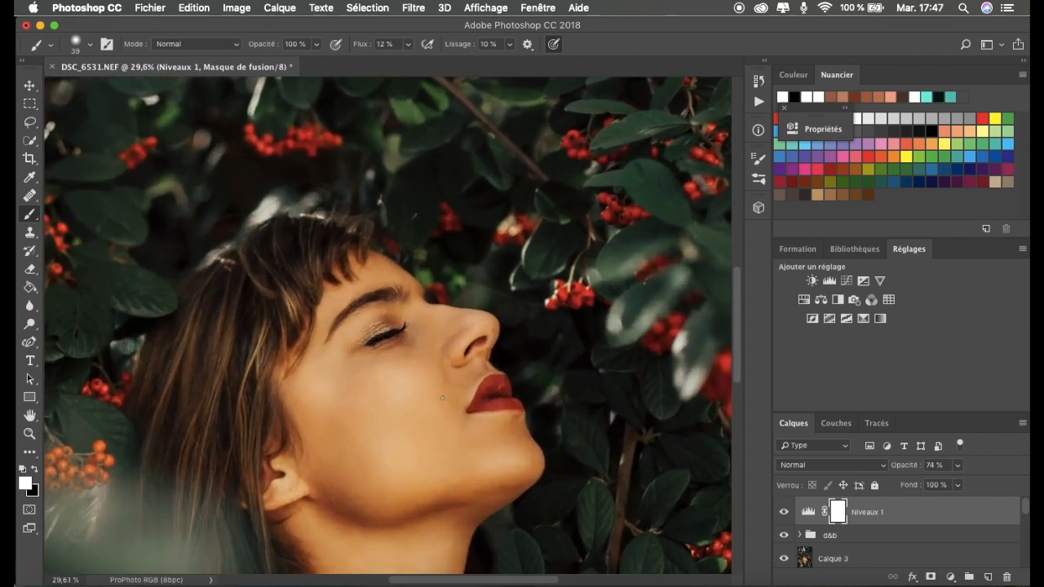
{"action": "scroll", "coordinate": [442, 397], "scroll_direction": "down", "scroll_amount": 2}
{"action": "left_click_drag", "start_coordinate": [900, 471], "coordinate": [901, 471]}
{"action": "scroll", "coordinate": [423, 449], "scroll_direction": "down", "scroll_amount": 4}
{"action": "scroll", "coordinate": [424, 448], "scroll_direction": "up", "scroll_amount": 3}
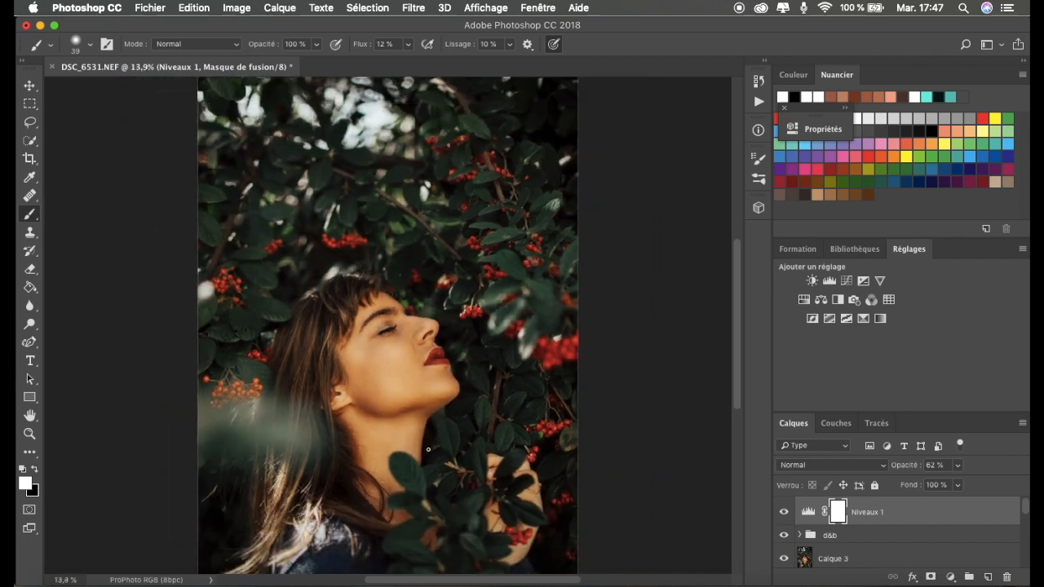
{"action": "scroll", "coordinate": [427, 448], "scroll_direction": "down", "scroll_amount": 3}
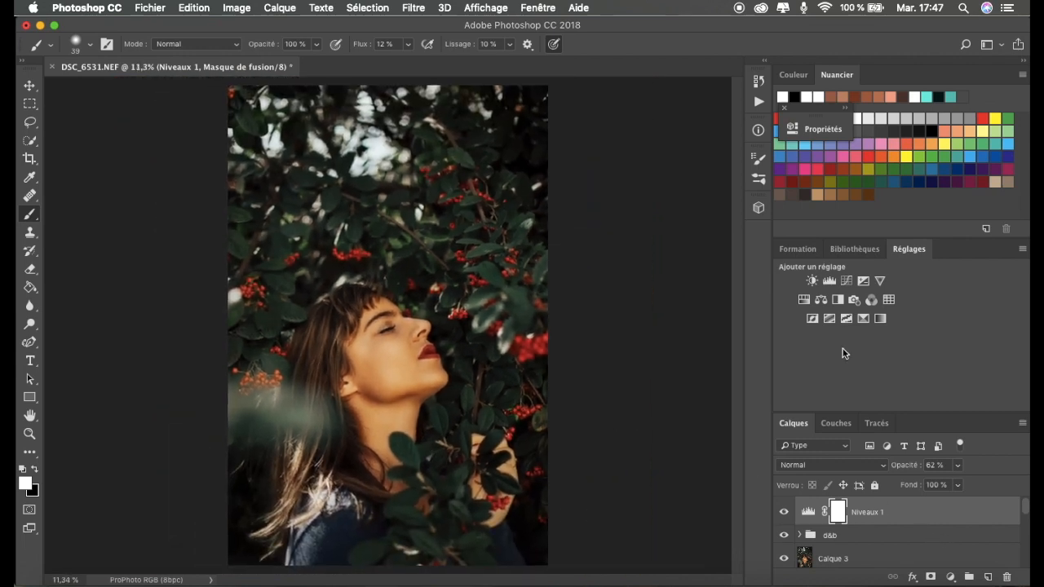
- Add a Hue/Saturation layer targeting the Rouges sampled from the berries, with saturation +19 and lightness +9
{"action": "left_click", "coordinate": [804, 299]}
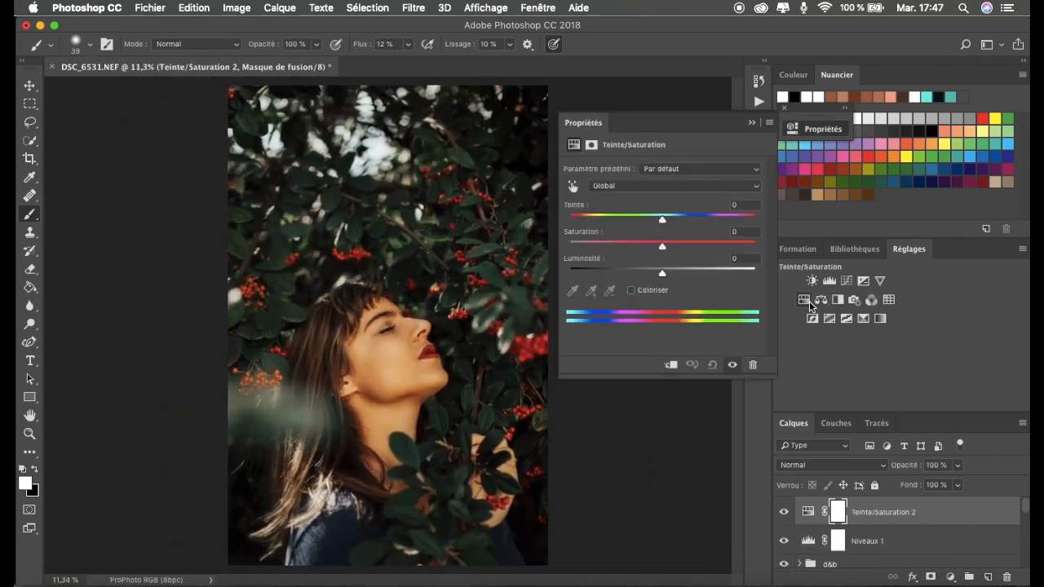
{"action": "left_click", "coordinate": [573, 187]}
{"action": "left_click", "coordinate": [539, 344]}
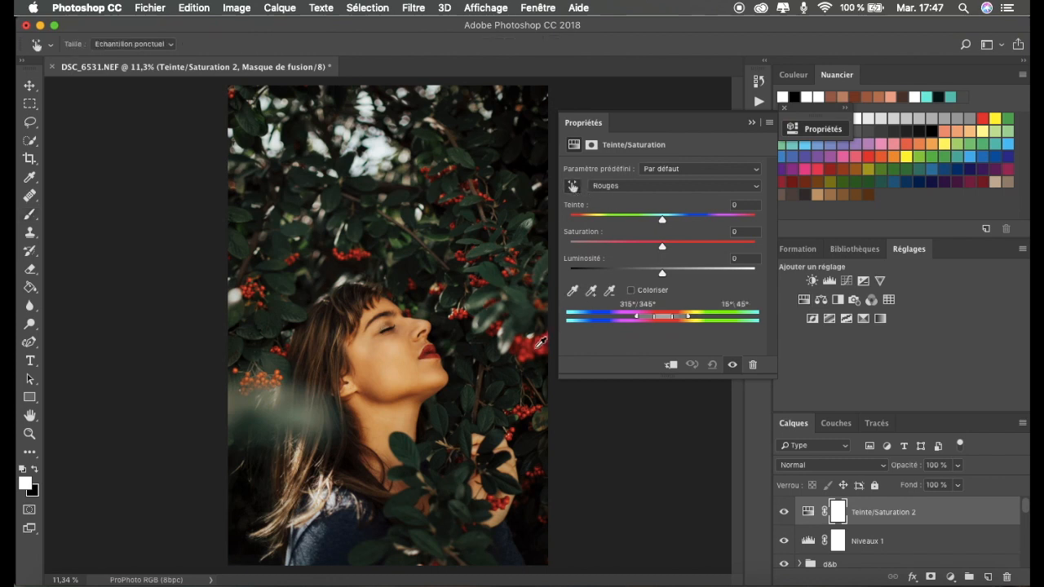
{"action": "mouse_move", "coordinate": [662, 246]}
{"action": "left_mouse_down"}
{"action": "mouse_move", "coordinate": [690, 249]}
{"action": "mouse_move", "coordinate": [678, 249]}
{"action": "left_mouse_up"}
{"action": "left_click_drag", "start_coordinate": [667, 275], "coordinate": [674, 267]}
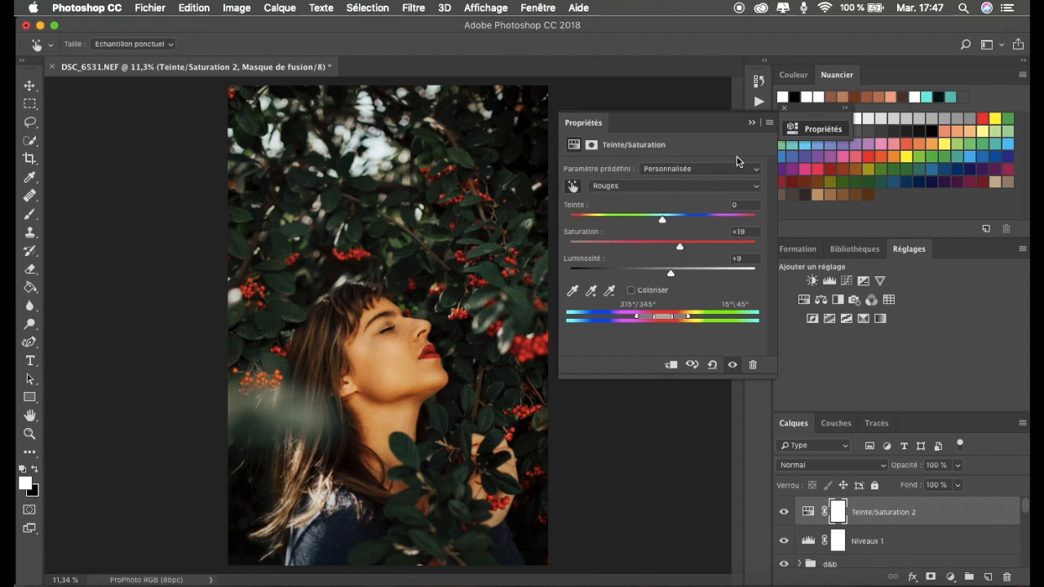
{"action": "left_click", "coordinate": [751, 122]}
- Compare the berries and lips with the reds Hue/Saturation layer hidden and shown
{"action": "left_click", "coordinate": [785, 513]}
{"action": "left_click", "coordinate": [785, 513]}
{"action": "left_click", "coordinate": [786, 513]}
{"action": "left_click", "coordinate": [786, 514]}
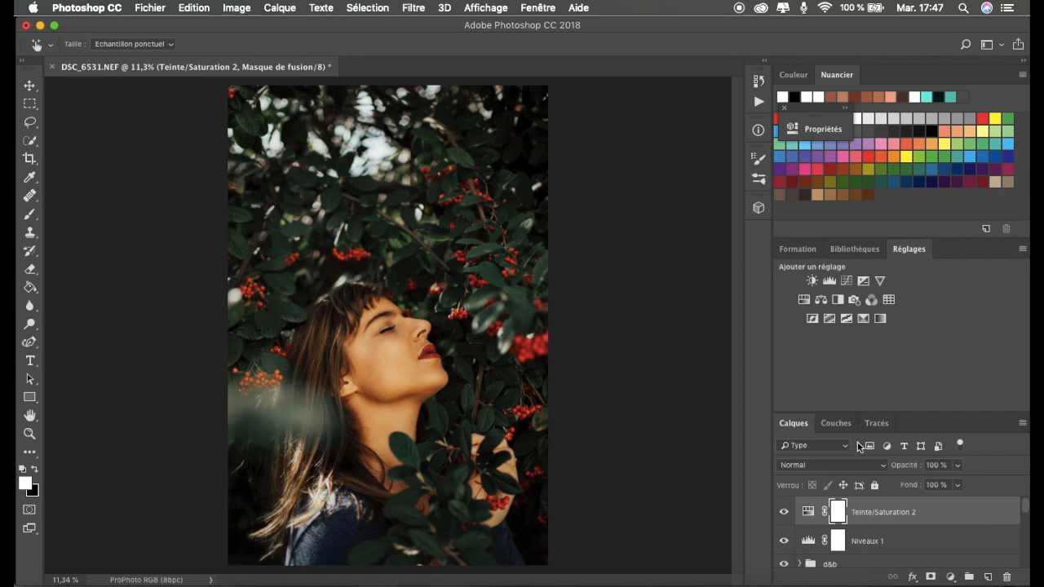
- Add another Hue/Saturation layer targeting the Verts sampled from the leaves and set their saturation to -67
{"action": "left_click", "coordinate": [803, 299]}
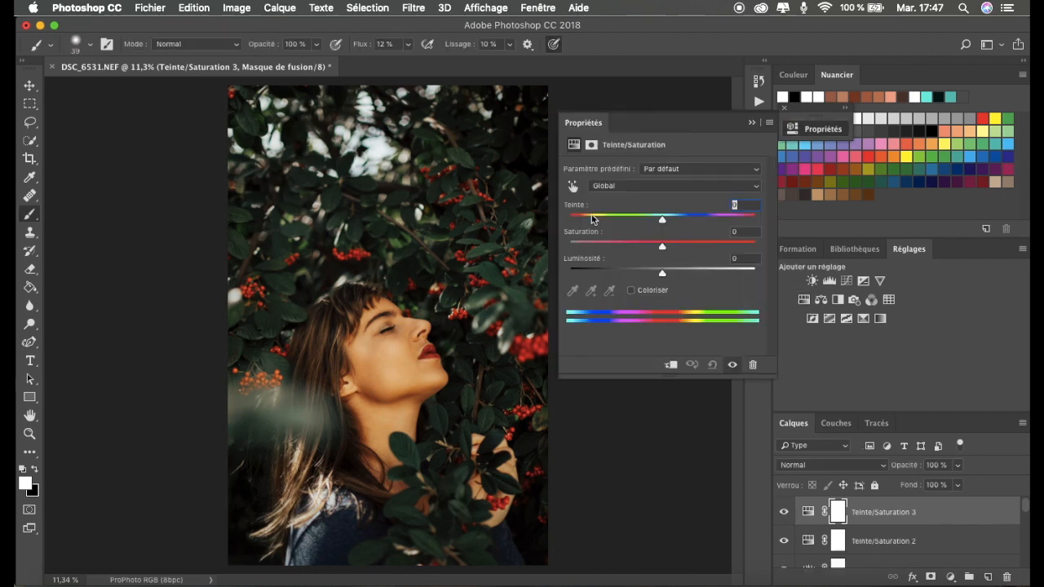
{"action": "left_click", "coordinate": [572, 186]}
{"action": "left_click", "coordinate": [287, 221]}
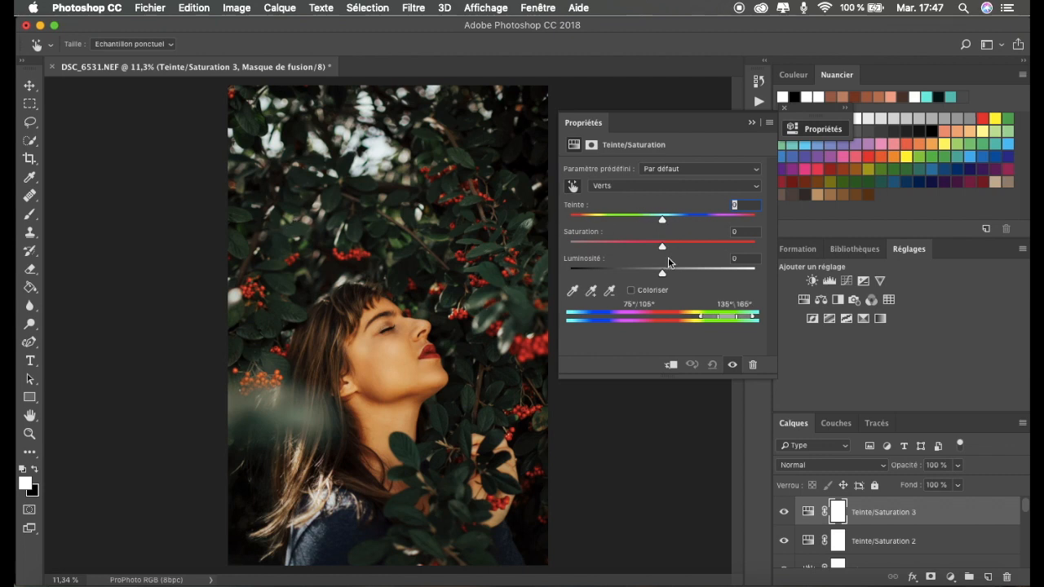
{"action": "left_click_drag", "start_coordinate": [663, 248], "coordinate": [595, 258]}
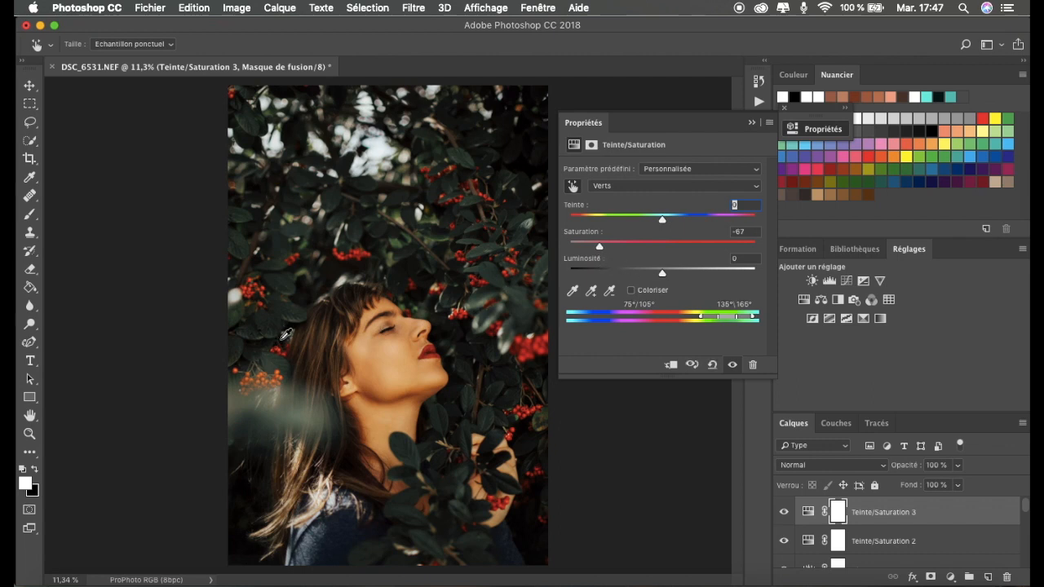
- Shift the greens' hue to +32 and darken their lightness to -15
{"action": "left_click_drag", "start_coordinate": [661, 221], "coordinate": [713, 223]}
{"action": "left_click_drag", "start_coordinate": [714, 221], "coordinate": [691, 243]}
{"action": "left_click_drag", "start_coordinate": [663, 280], "coordinate": [649, 278]}
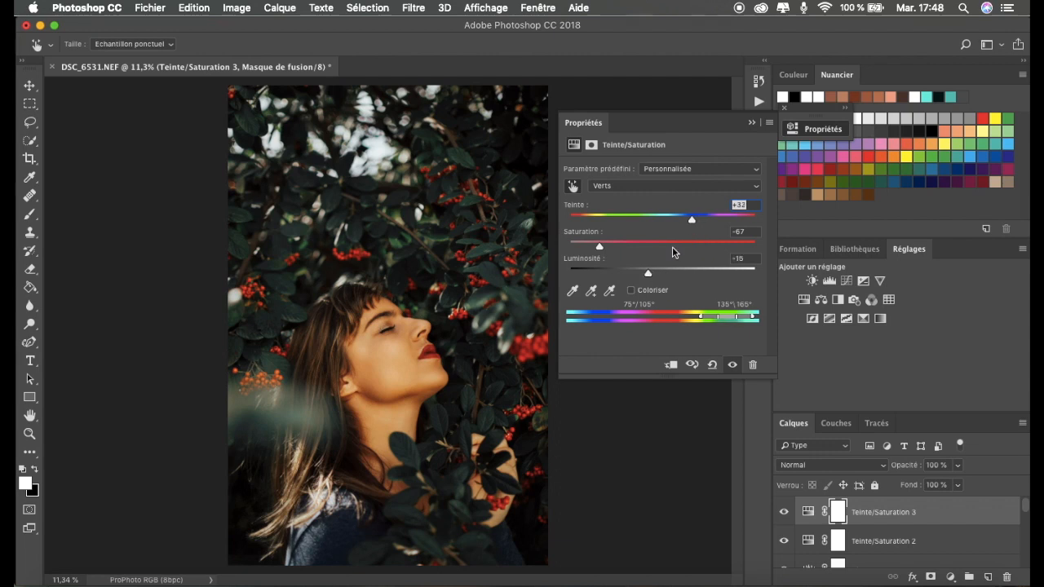
- Reduce the greens' hue shift slightly and make their desaturation a little weaker
{"action": "left_click_drag", "start_coordinate": [692, 220], "coordinate": [682, 222]}
{"action": "left_click_drag", "start_coordinate": [600, 248], "coordinate": [615, 249]}
{"action": "left_click", "coordinate": [751, 124]}
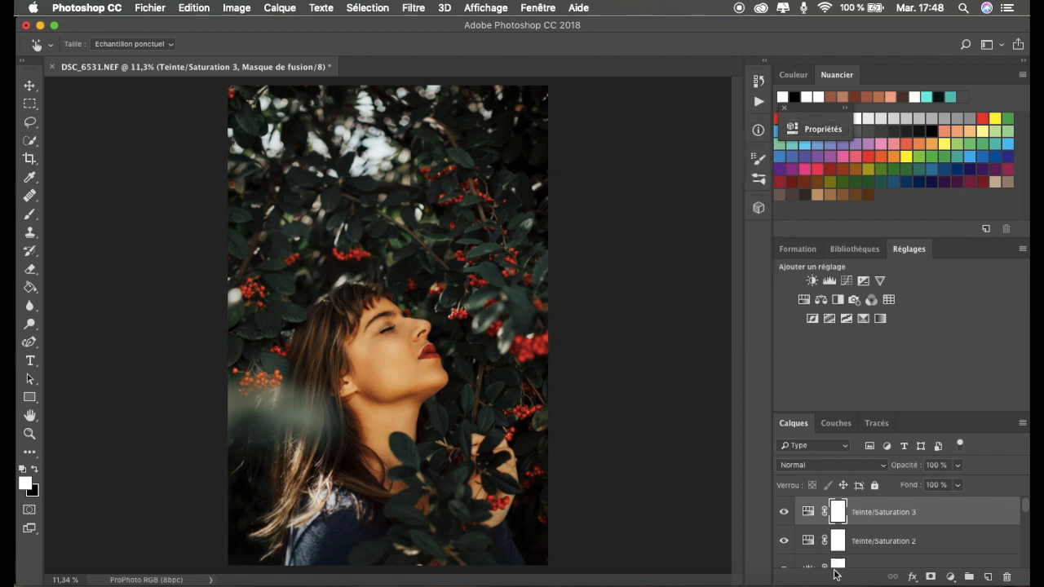
- Compare the leaves with the greens Hue/Saturation layer hidden and shown, and examine the portrait close up and in full view
{"action": "left_click", "coordinate": [785, 513]}
{"action": "left_click", "coordinate": [784, 513]}
{"action": "scroll", "coordinate": [501, 434], "scroll_direction": "up", "scroll_amount": 8}
{"action": "scroll", "coordinate": [502, 433], "scroll_direction": "down", "scroll_amount": 6}
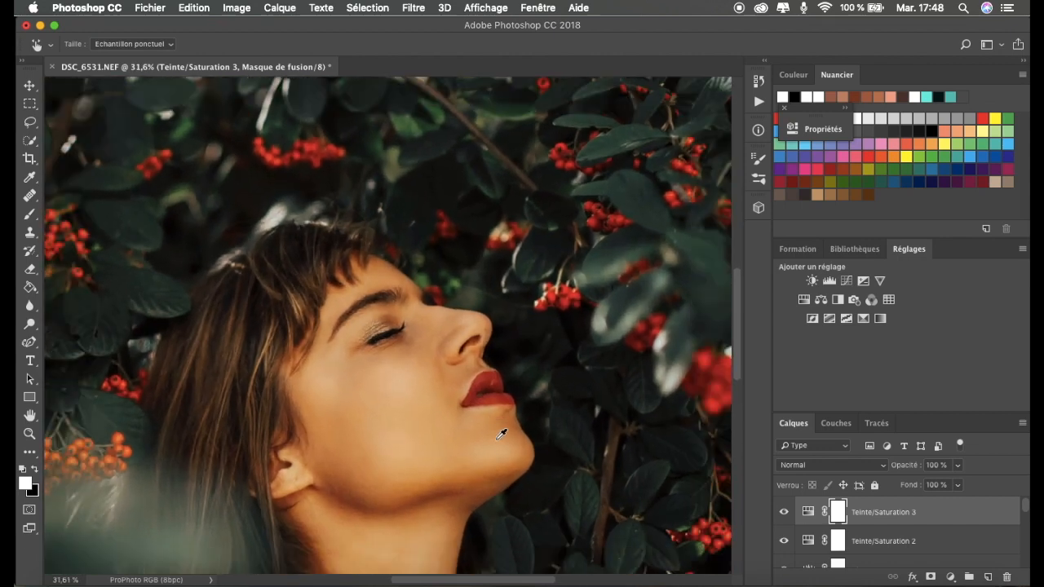
{"action": "scroll", "coordinate": [502, 434], "scroll_direction": "down", "scroll_amount": 2}
{"action": "scroll", "coordinate": [502, 434], "scroll_direction": "up", "scroll_amount": 5}
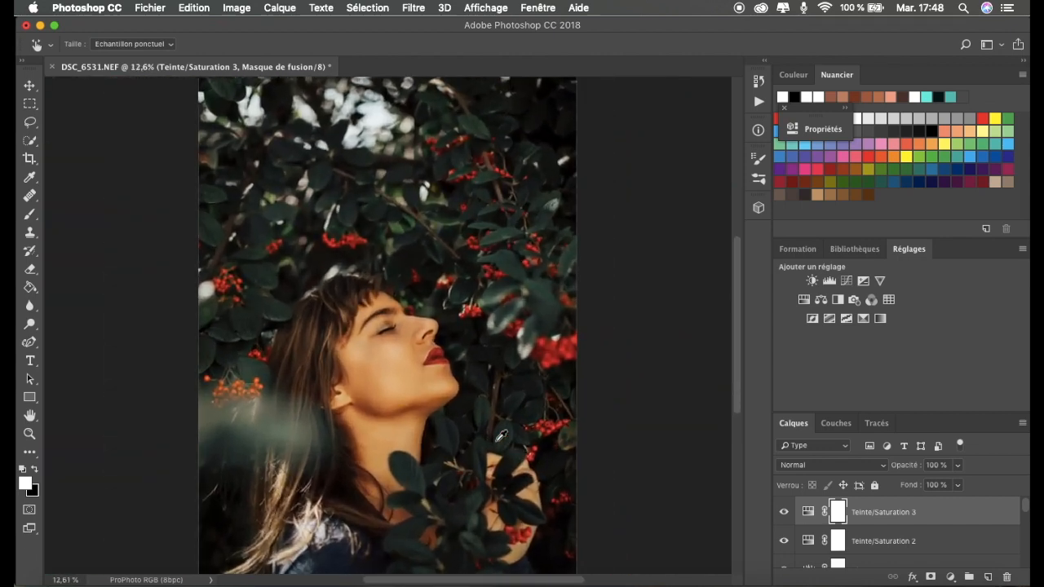
{"action": "scroll", "coordinate": [501, 434], "scroll_direction": "up", "scroll_amount": 4}
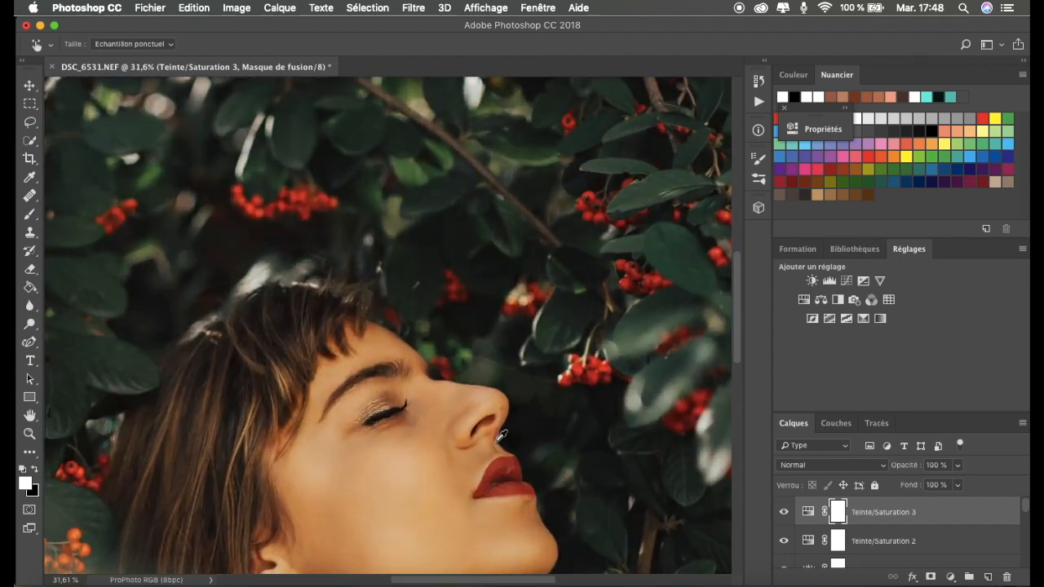
{"action": "scroll", "coordinate": [502, 433], "scroll_direction": "down", "scroll_amount": 12}
{"action": "scroll", "coordinate": [502, 434], "scroll_direction": "up", "scroll_amount": 3}
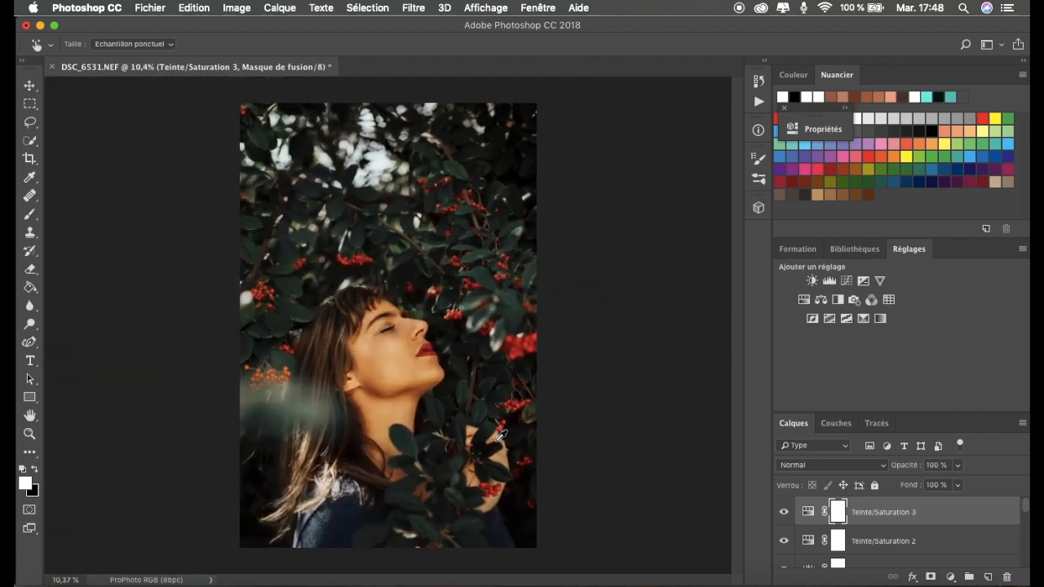
{"action": "scroll", "coordinate": [501, 434], "scroll_direction": "up", "scroll_amount": 6}
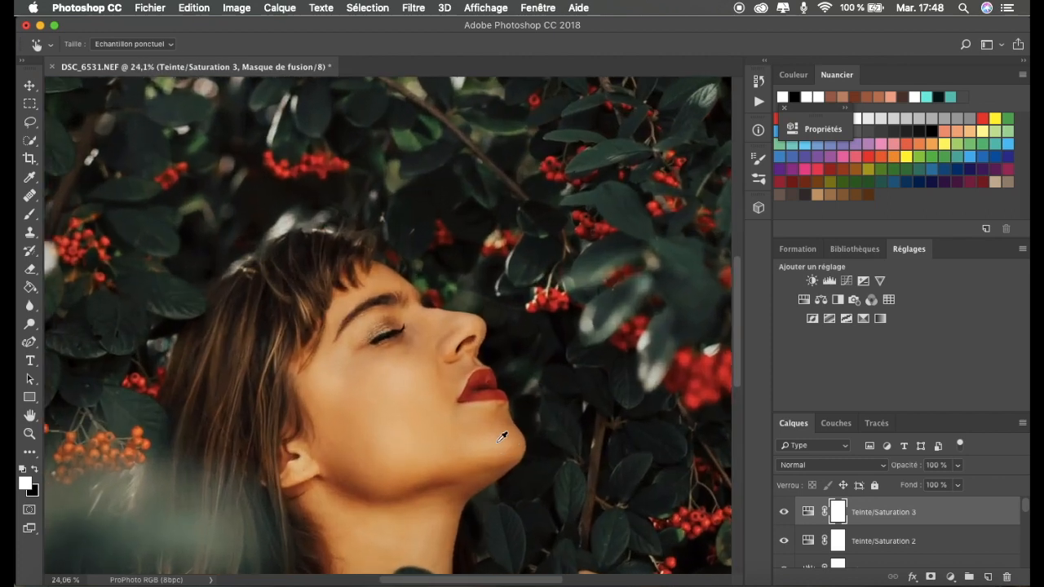
{"action": "scroll", "coordinate": [501, 437], "scroll_direction": "down", "scroll_amount": 5}
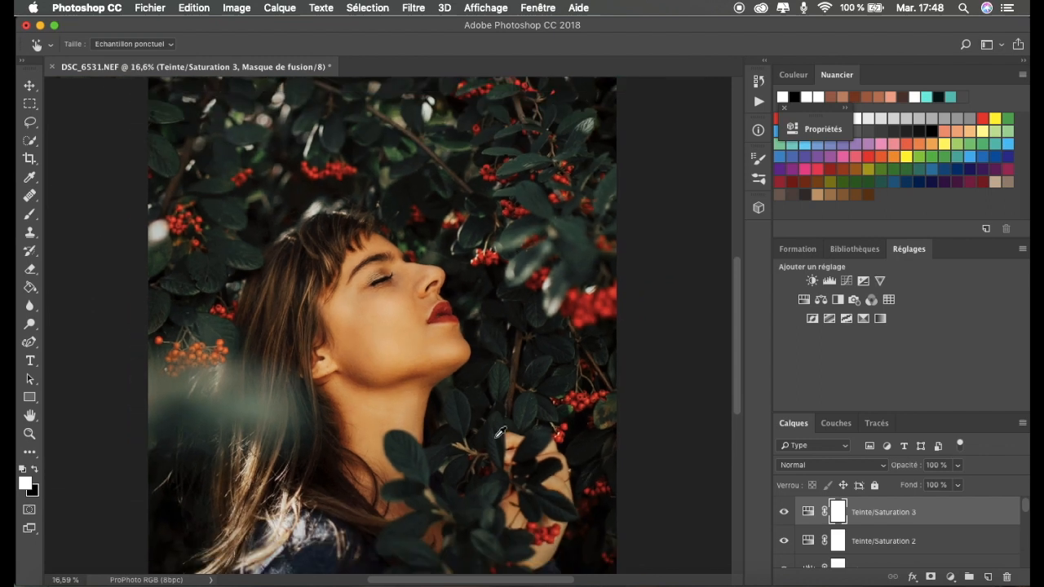
{"action": "scroll", "coordinate": [500, 437], "scroll_direction": "down", "scroll_amount": 3}
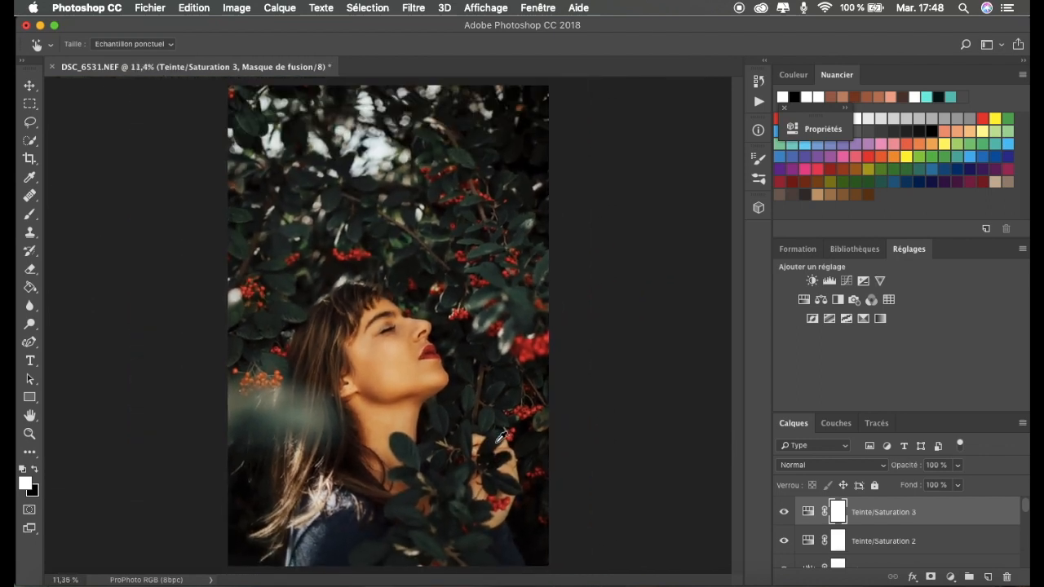
{"action": "scroll", "coordinate": [887, 548], "scroll_direction": "down", "scroll_amount": 3}
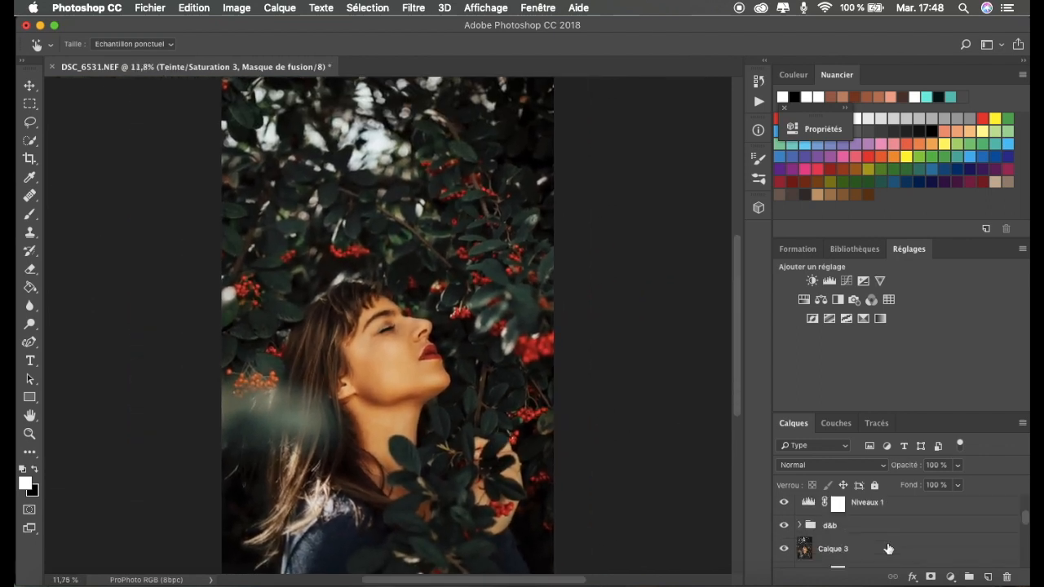
- Look inside the d&b group, then examine the portrait's face, hair and leaves close up and in wider view
{"action": "left_click", "coordinate": [799, 525]}
{"action": "key", "text": "b"}
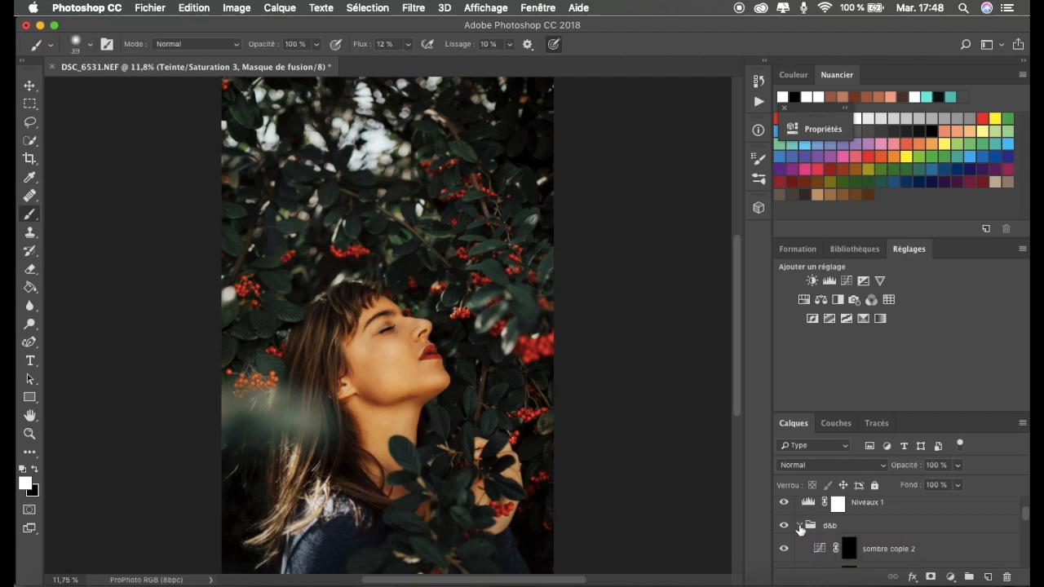
{"action": "left_click", "coordinate": [799, 526]}
{"action": "scroll", "coordinate": [336, 394], "scroll_direction": "up", "scroll_amount": 4}
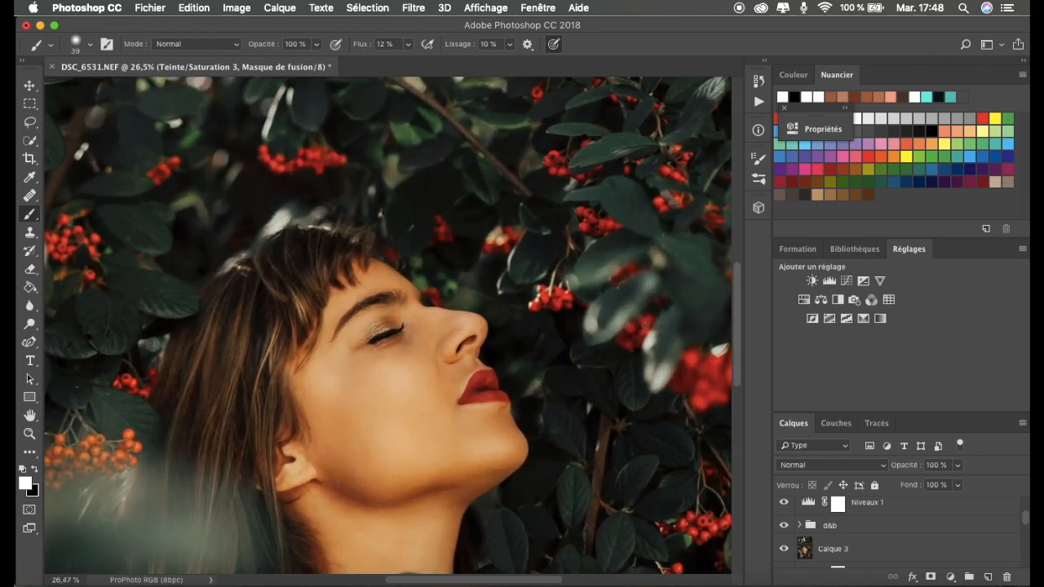
{"action": "scroll", "coordinate": [501, 438], "scroll_direction": "down", "scroll_amount": 3}
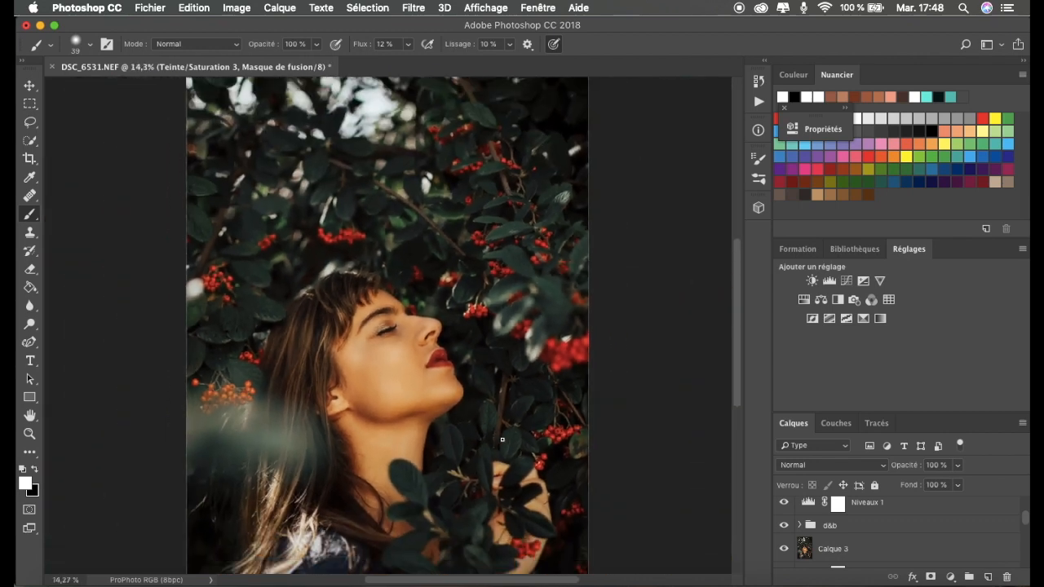
{"action": "scroll", "coordinate": [502, 438], "scroll_direction": "up", "scroll_amount": 3}
{"action": "scroll", "coordinate": [501, 438], "scroll_direction": "down", "scroll_amount": 1}
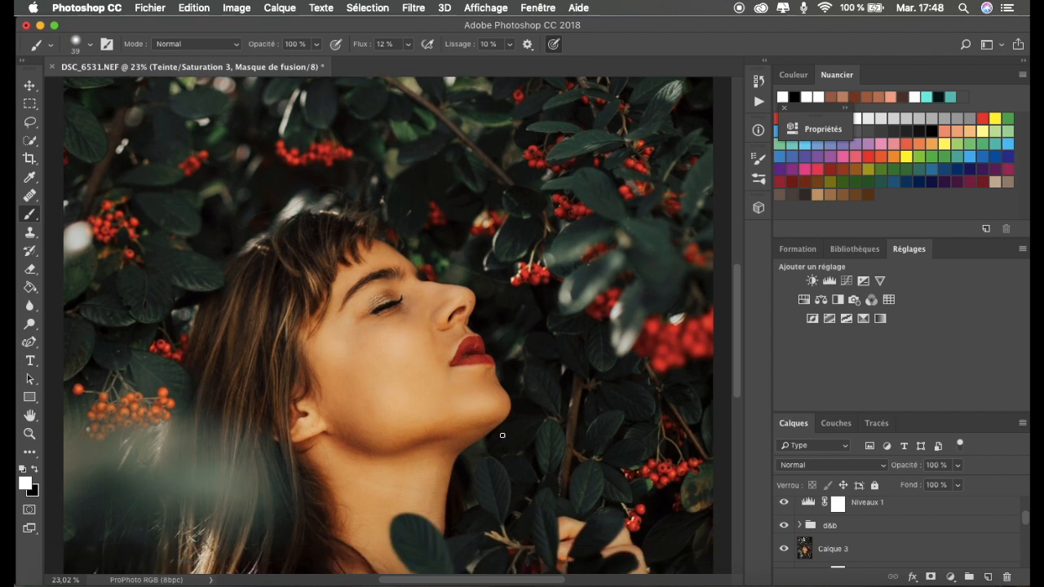
{"action": "scroll", "coordinate": [502, 436], "scroll_direction": "up", "scroll_amount": 2}
{"action": "scroll", "coordinate": [804, 563], "scroll_direction": "up", "scroll_amount": 2}
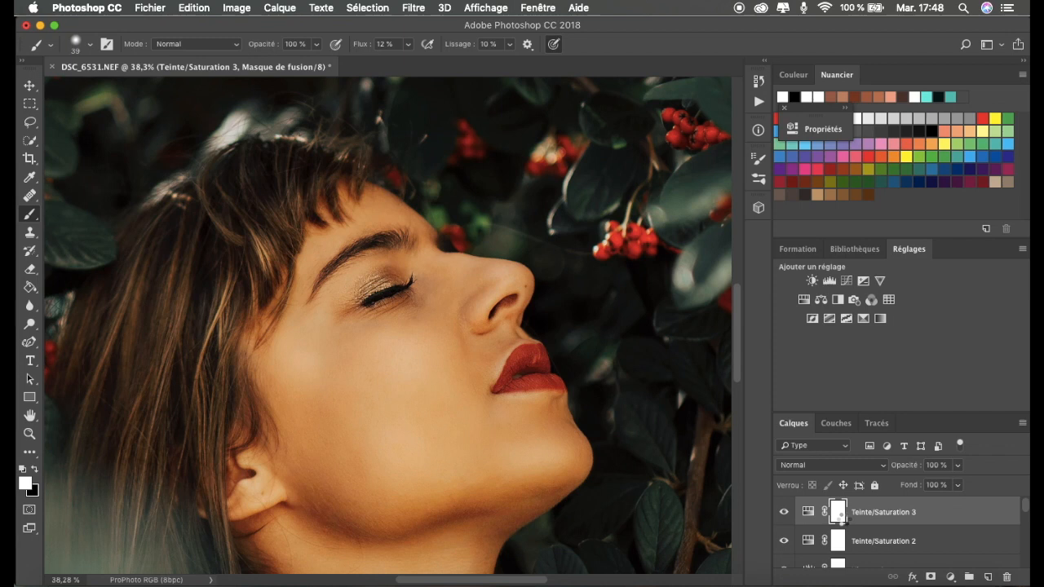
- Stamp all visible layers into a new top layer and duplicate it for dodging with the Densité - tool
{"action": "key", "text": "super+alt+shift+e"}
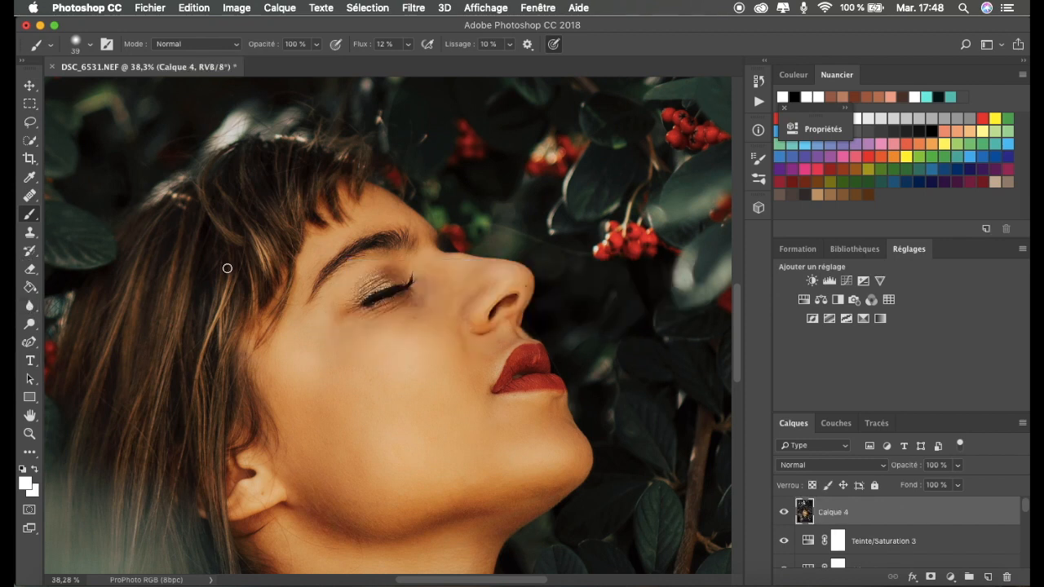
{"action": "left_click", "coordinate": [29, 324]}
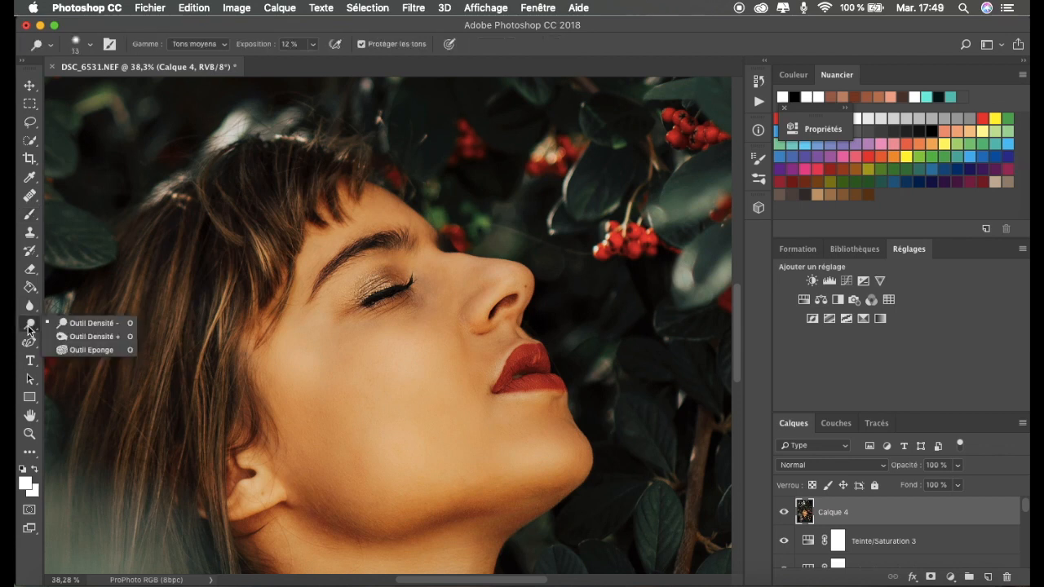
{"action": "left_click", "coordinate": [96, 324]}
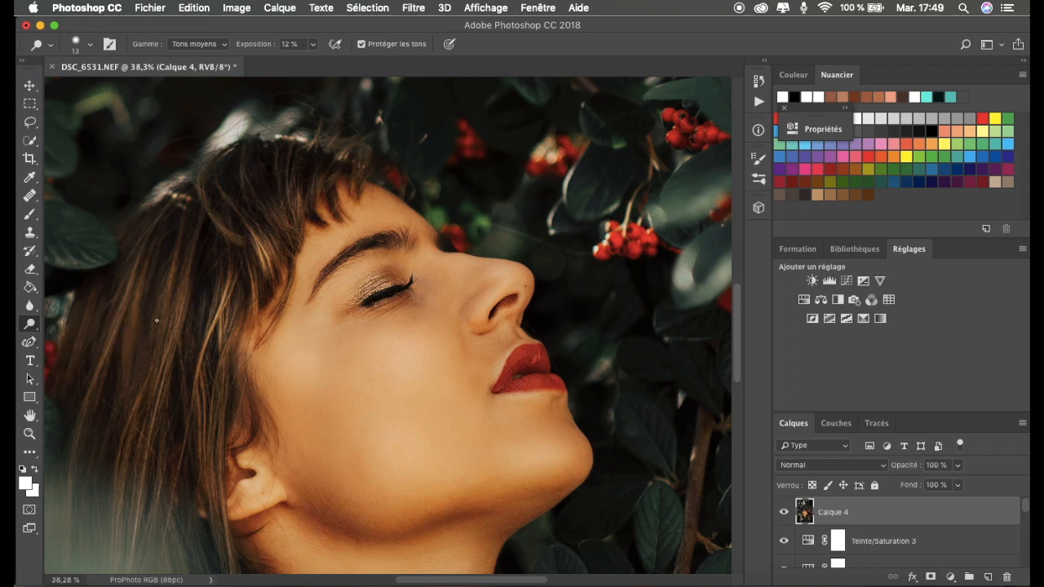
{"action": "key", "text": "super+j"}
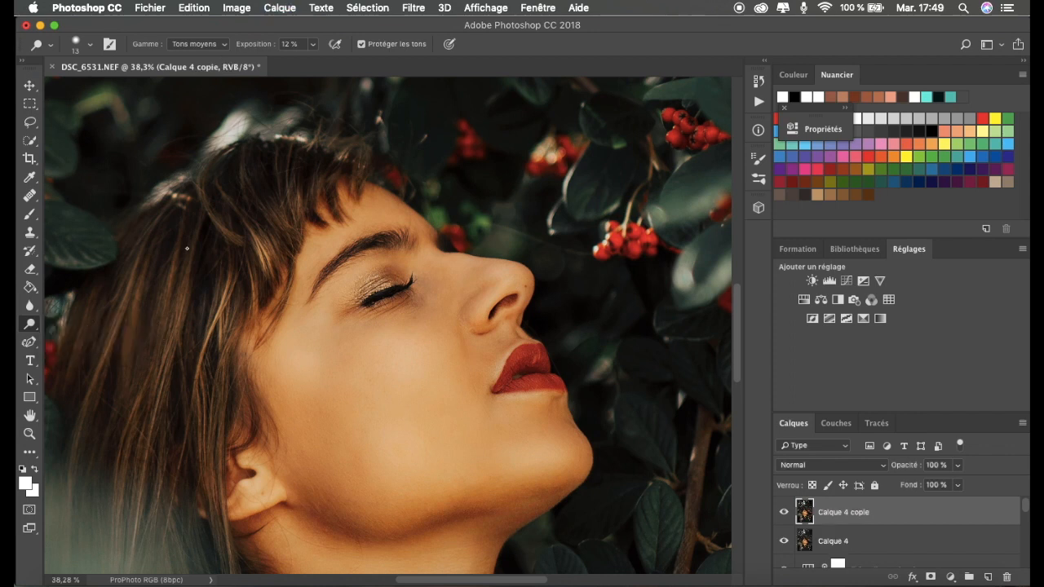
- Set the Densité - tool's exposure to 10% and its brush size to 53
{"action": "scroll", "coordinate": [349, 282], "scroll_direction": "up", "scroll_amount": 5}
{"action": "scroll", "coordinate": [350, 282], "scroll_direction": "up", "scroll_amount": 3}
{"action": "scroll", "coordinate": [357, 284], "scroll_direction": "left", "scroll_amount": 2}
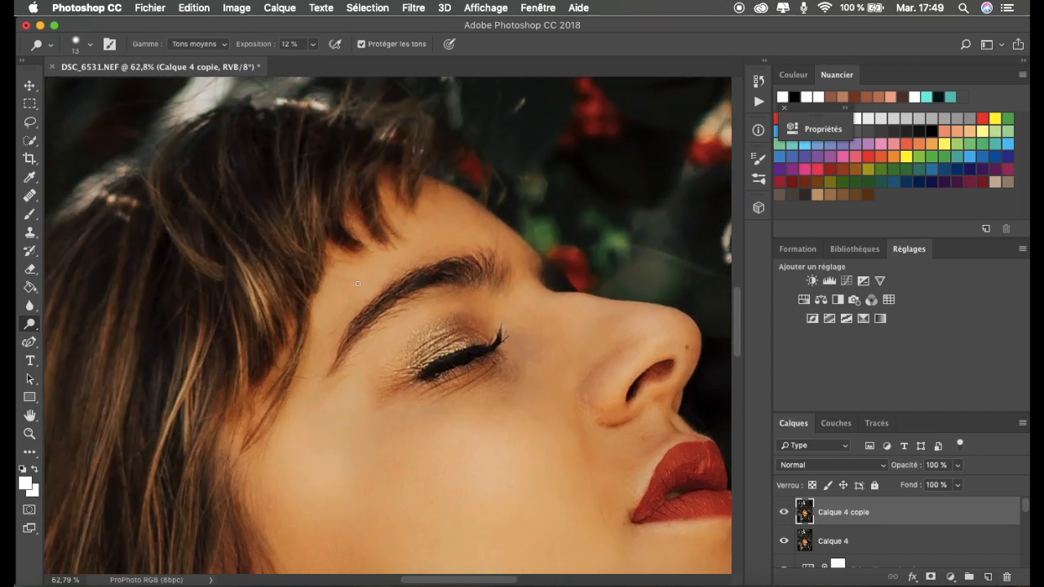
{"action": "left_click", "coordinate": [314, 46]}
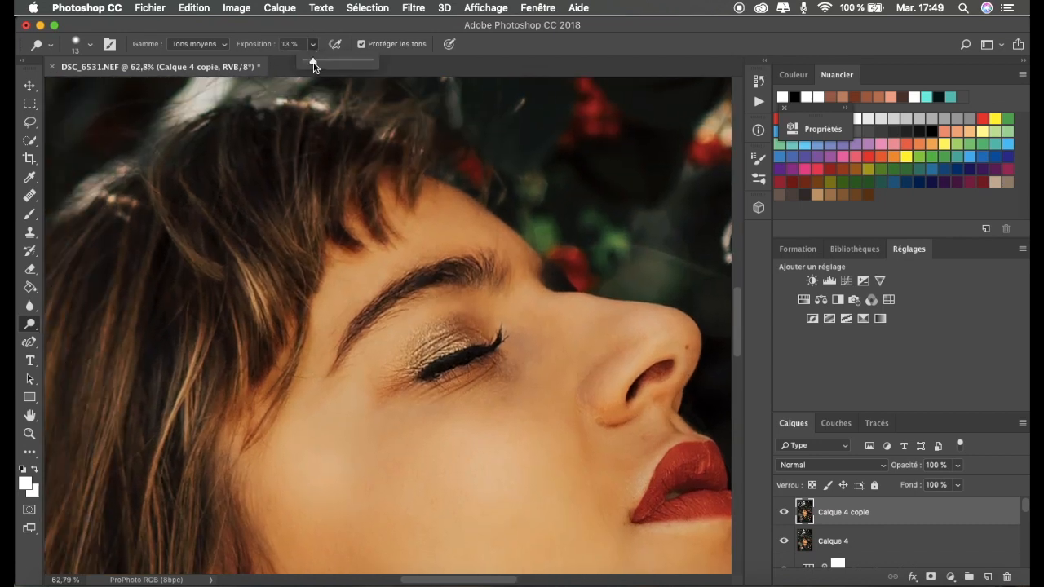
{"action": "left_click_drag", "start_coordinate": [318, 66], "coordinate": [310, 69]}
{"action": "left_click", "coordinate": [138, 53]}
{"action": "left_click", "coordinate": [89, 49]}
{"action": "left_click_drag", "start_coordinate": [105, 85], "coordinate": [121, 87]}
{"action": "left_click", "coordinate": [143, 36]}
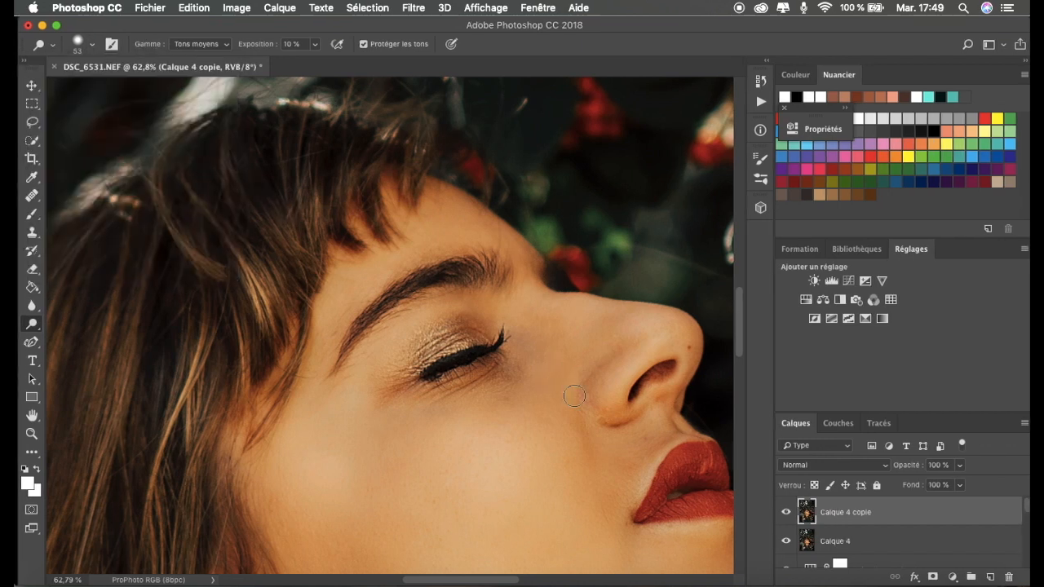
- Reduce the Densité - brush size to 28 to fit the fine hair strands near the forehead
{"action": "scroll", "coordinate": [574, 396], "scroll_direction": "down", "scroll_amount": 5}
{"action": "scroll", "coordinate": [580, 404], "scroll_direction": "right", "scroll_amount": 3}
{"action": "scroll", "coordinate": [221, 221], "scroll_direction": "up", "scroll_amount": 3}
{"action": "scroll", "coordinate": [221, 221], "scroll_direction": "left", "scroll_amount": 1}
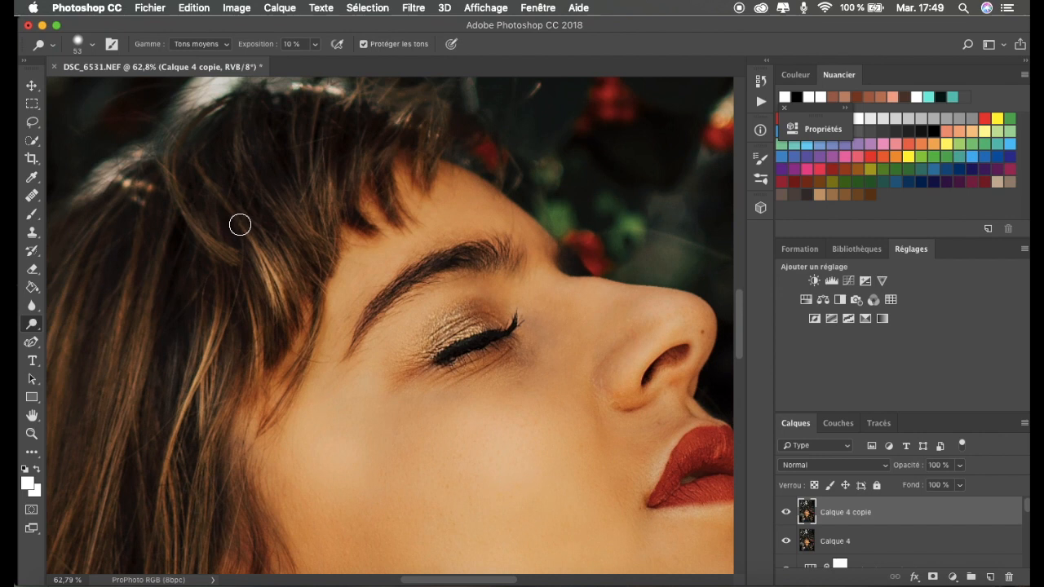
{"action": "scroll", "coordinate": [274, 233], "scroll_direction": "up", "scroll_amount": 1}
{"action": "scroll", "coordinate": [274, 233], "scroll_direction": "up", "scroll_amount": 3}
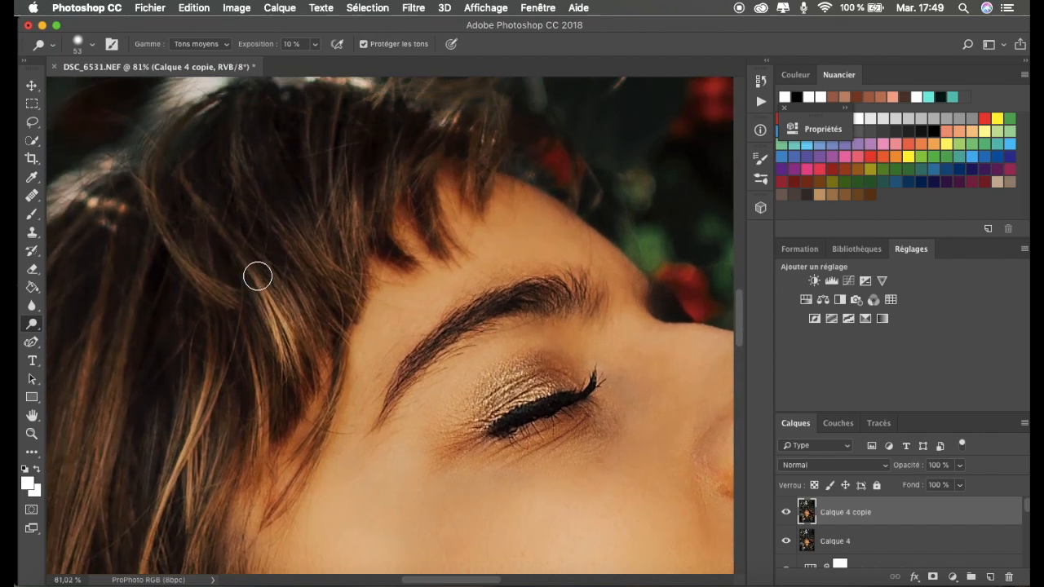
{"action": "left_click", "coordinate": [93, 42]}
{"action": "left_click_drag", "start_coordinate": [124, 87], "coordinate": [112, 97]}
{"action": "left_click_drag", "start_coordinate": [115, 20], "coordinate": [117, 22]}
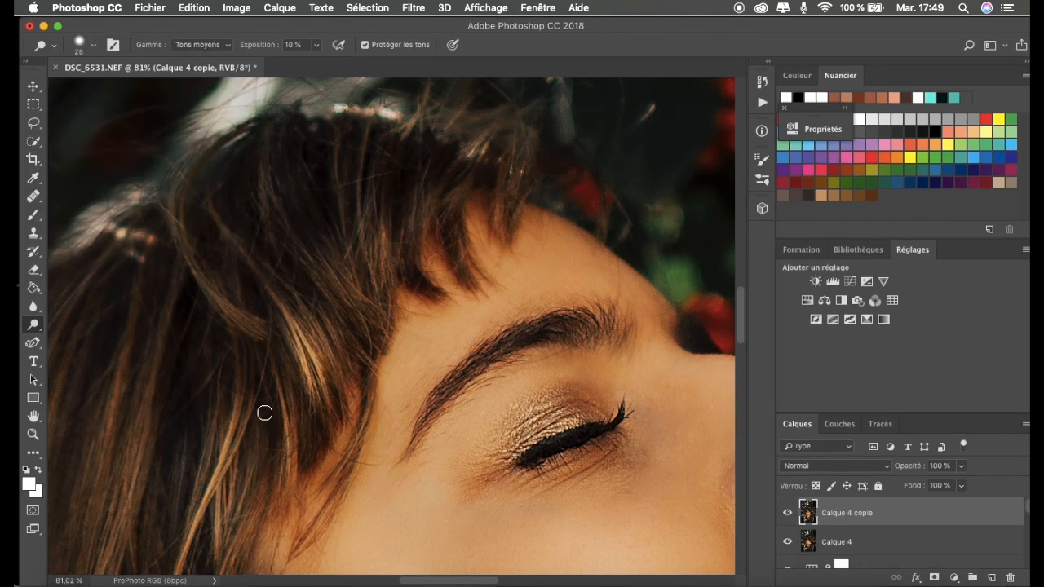
- Lighten the highlighted hair strands from the fringe down beside the ear with Densité - on Tons moyens at 10% exposure
{"action": "scroll", "coordinate": [270, 389], "scroll_direction": "down", "scroll_amount": 4}
{"action": "scroll", "coordinate": [217, 378], "scroll_direction": "down", "scroll_amount": 2}
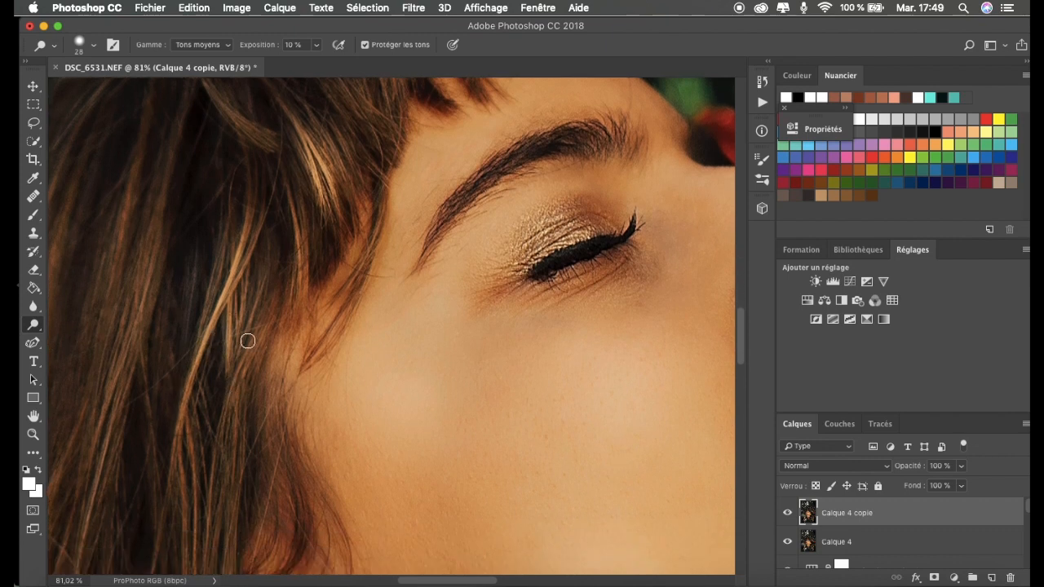
{"action": "scroll", "coordinate": [228, 407], "scroll_direction": "down", "scroll_amount": 1}
{"action": "scroll", "coordinate": [228, 403], "scroll_direction": "down", "scroll_amount": 4}
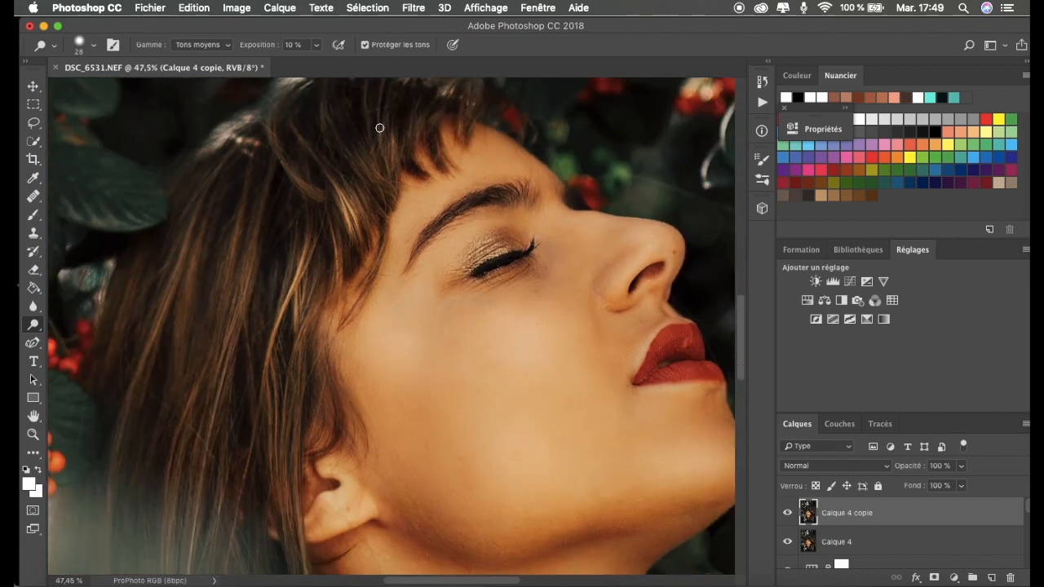
{"action": "scroll", "coordinate": [404, 172], "scroll_direction": "down", "scroll_amount": 2}
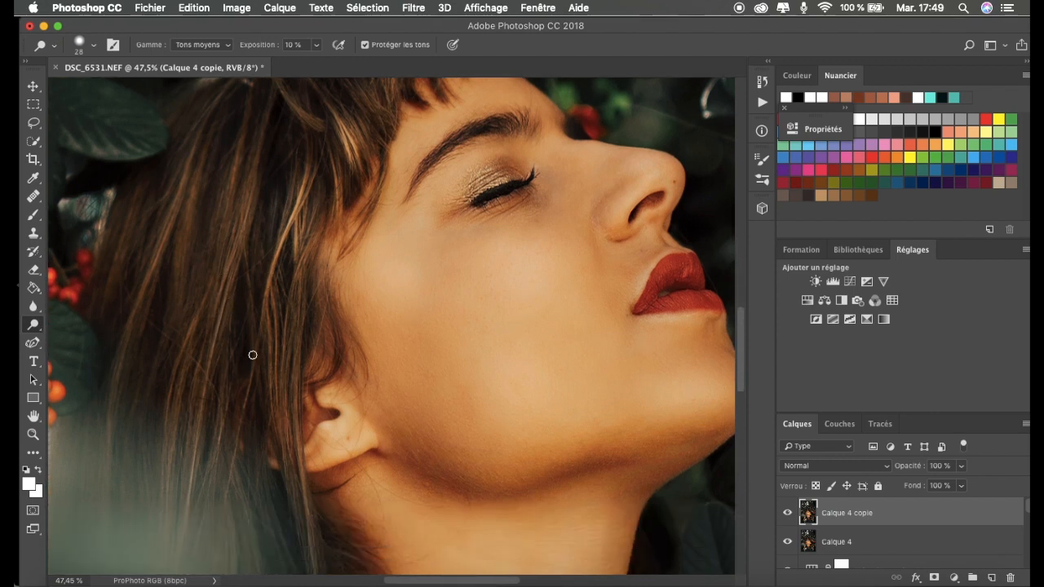
{"action": "scroll", "coordinate": [271, 394], "scroll_direction": "down", "scroll_amount": 4}
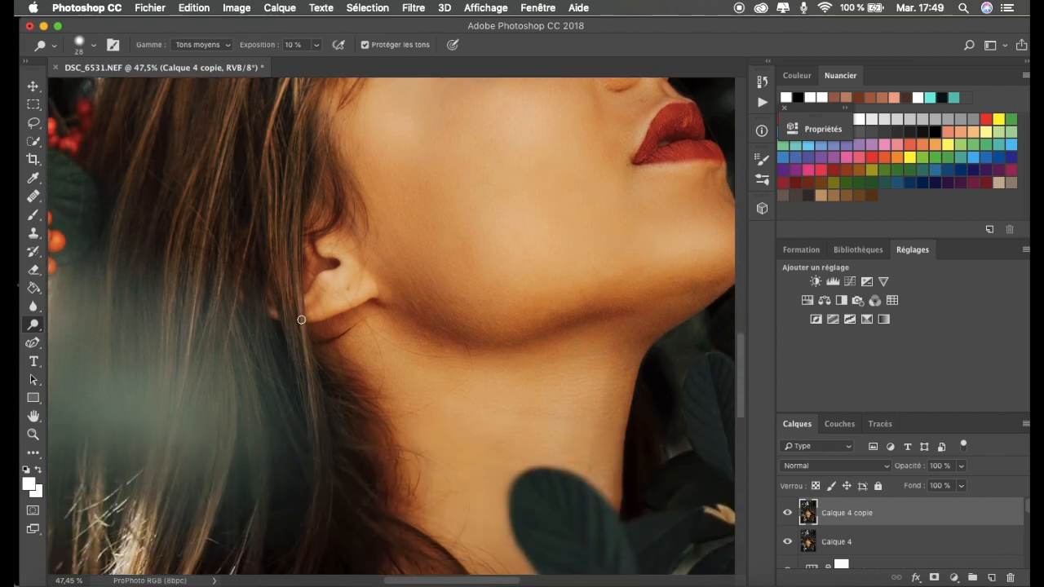
{"action": "scroll", "coordinate": [280, 459], "scroll_direction": "down", "scroll_amount": 5}
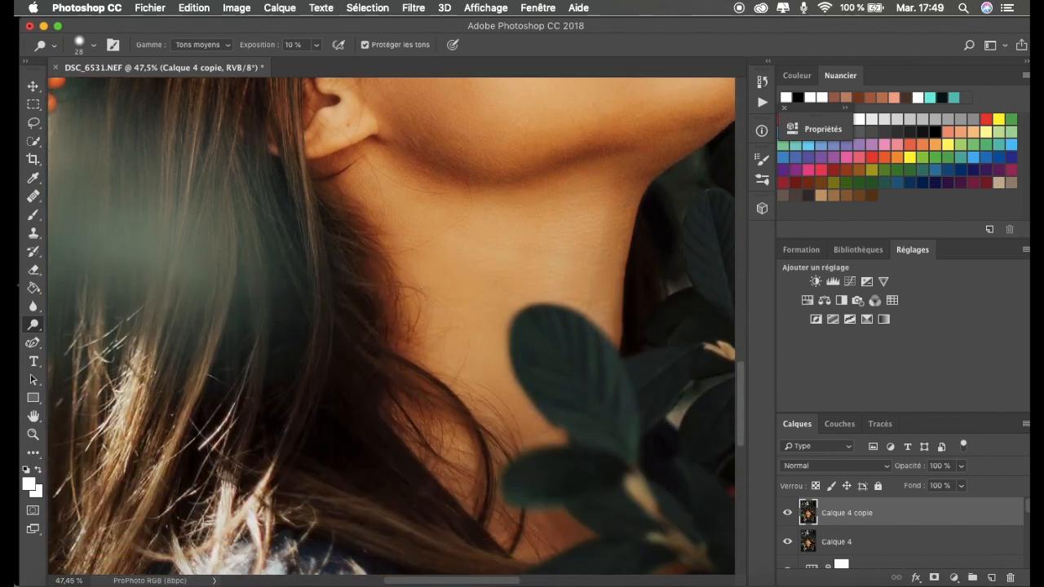
{"action": "scroll", "coordinate": [275, 362], "scroll_direction": "up", "scroll_amount": 8}
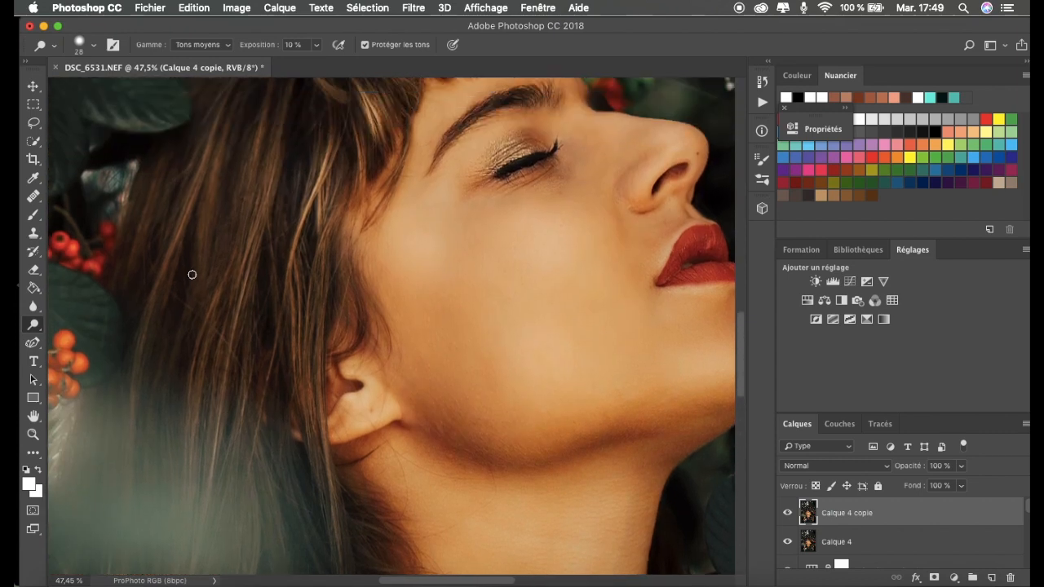
{"action": "scroll", "coordinate": [188, 218], "scroll_direction": "up", "scroll_amount": 1}
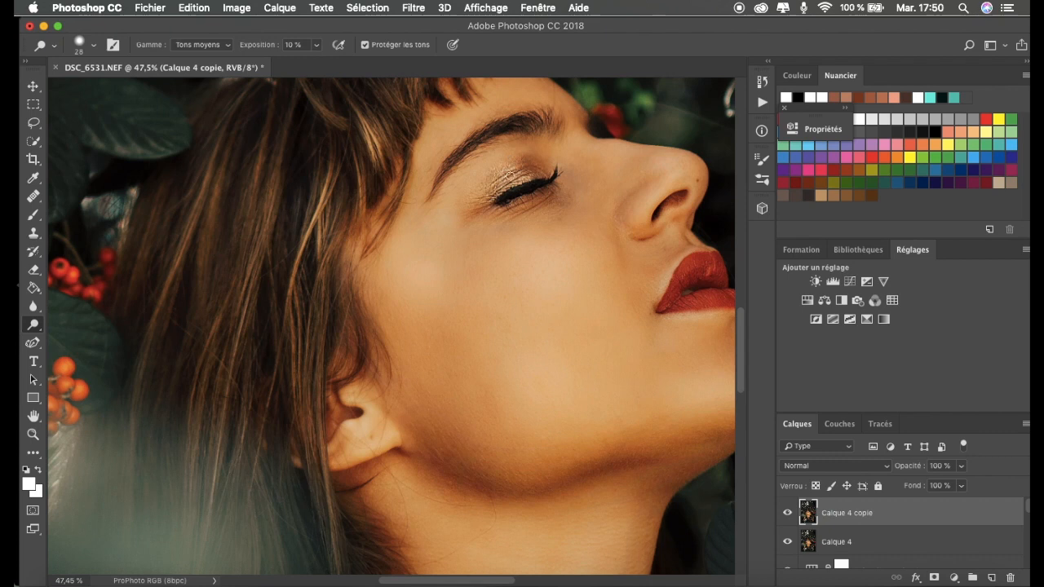
- Examine the dodged hair, the face and the lips close up and in wider view
{"action": "scroll", "coordinate": [462, 216], "scroll_direction": "down", "scroll_amount": 2}
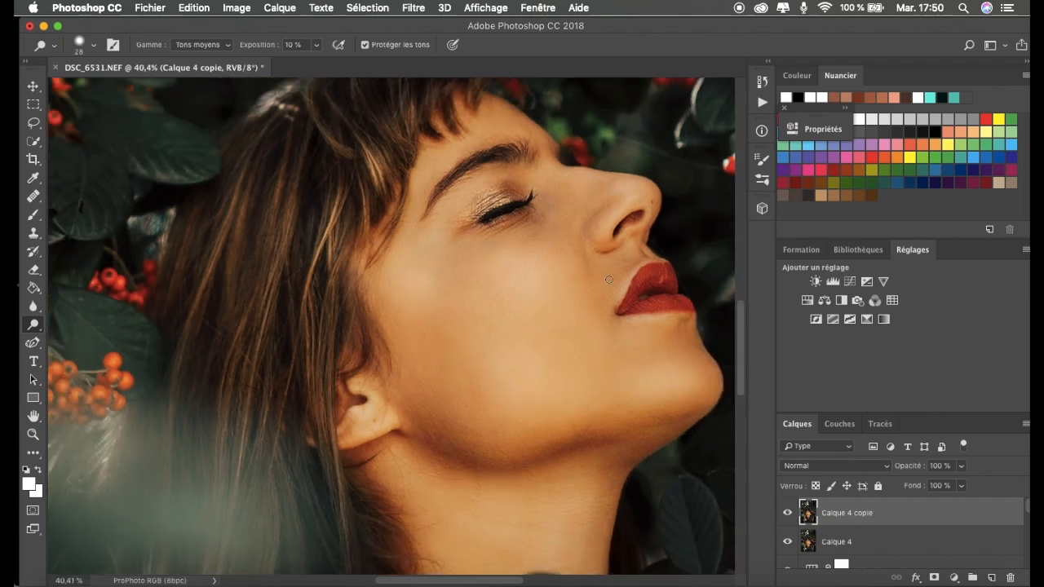
{"action": "scroll", "coordinate": [620, 307], "scroll_direction": "right", "scroll_amount": 2}
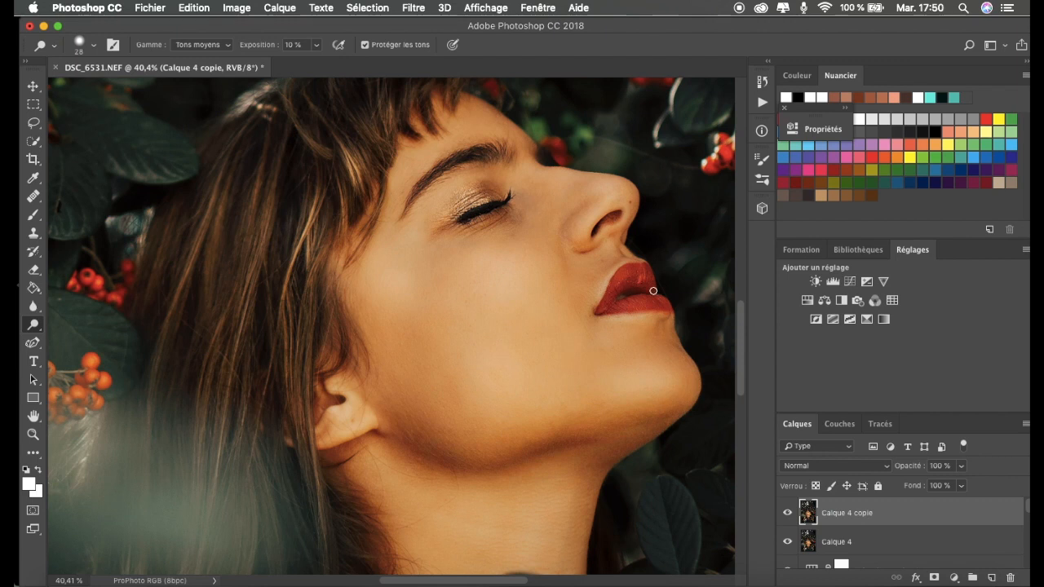
{"action": "scroll", "coordinate": [682, 343], "scroll_direction": "down", "scroll_amount": 10}
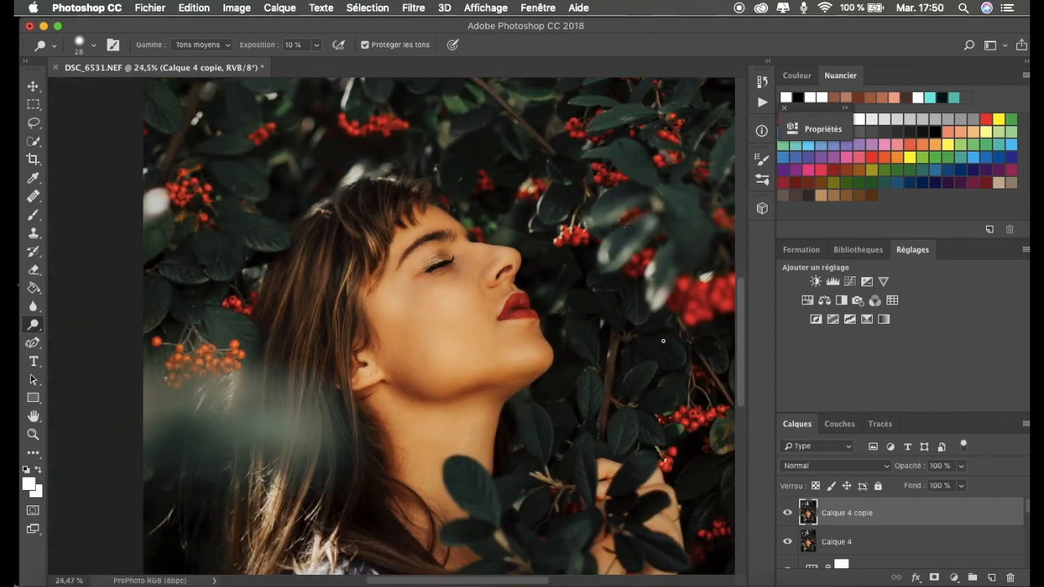
{"action": "scroll", "coordinate": [662, 340], "scroll_direction": "up", "scroll_amount": 10}
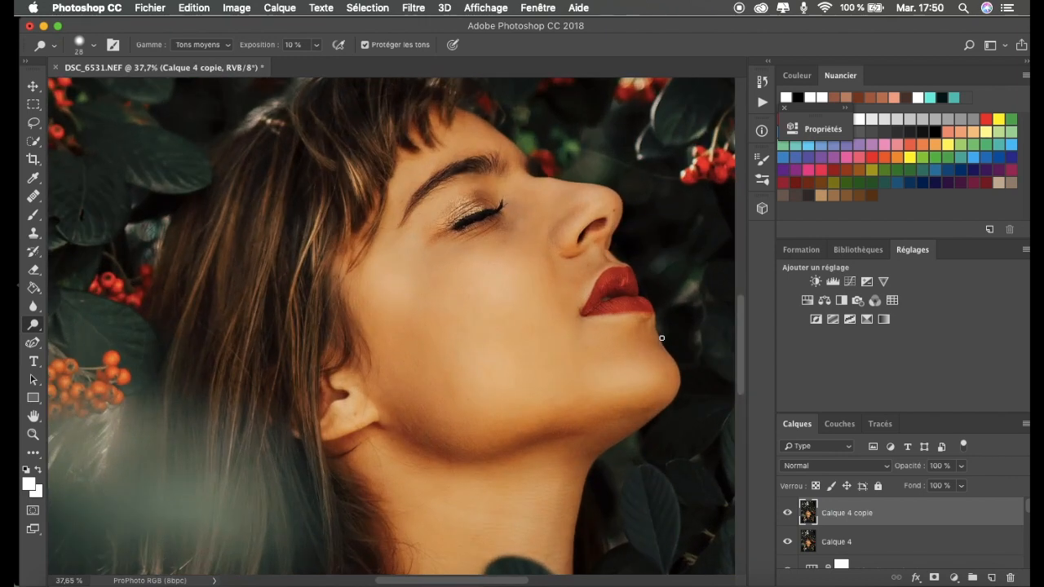
{"action": "scroll", "coordinate": [662, 338], "scroll_direction": "up", "scroll_amount": 2}
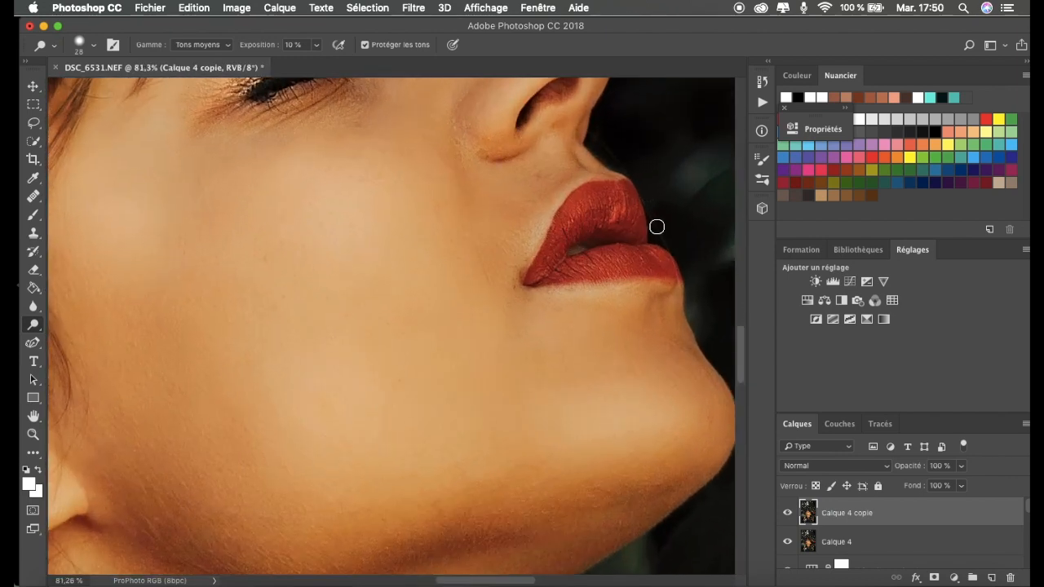
{"action": "scroll", "coordinate": [620, 236], "scroll_direction": "down", "scroll_amount": 3}
{"action": "scroll", "coordinate": [623, 246], "scroll_direction": "down", "scroll_amount": 6}
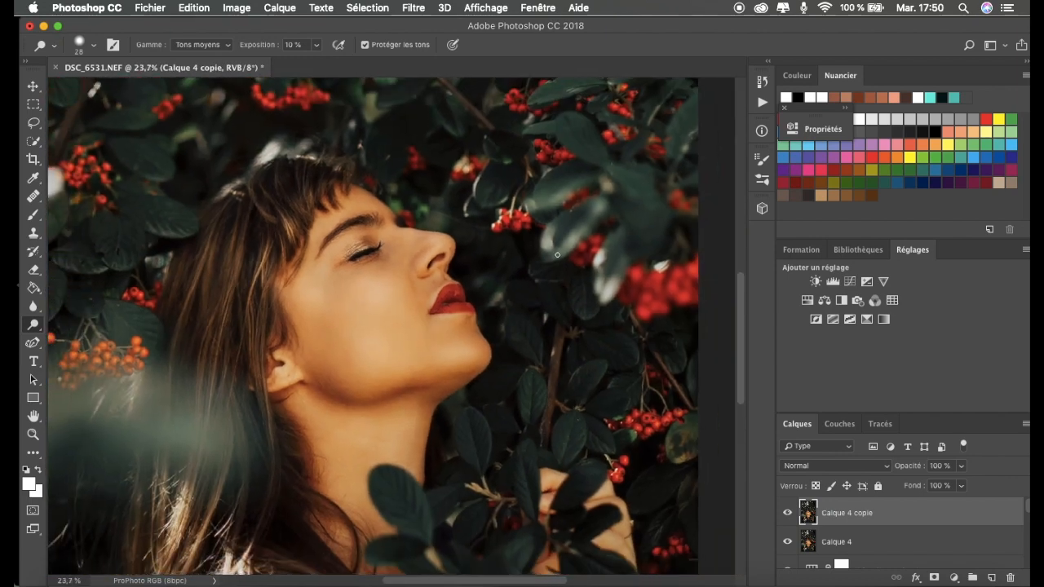
- Darken the shadows around the eye, hair and jawline with the Densité + tool on Tons foncés at 2% exposure
{"action": "left_click_drag", "start_coordinate": [43, 326], "coordinate": [62, 335]}
{"action": "scroll", "coordinate": [367, 318], "scroll_direction": "up", "scroll_amount": 3}
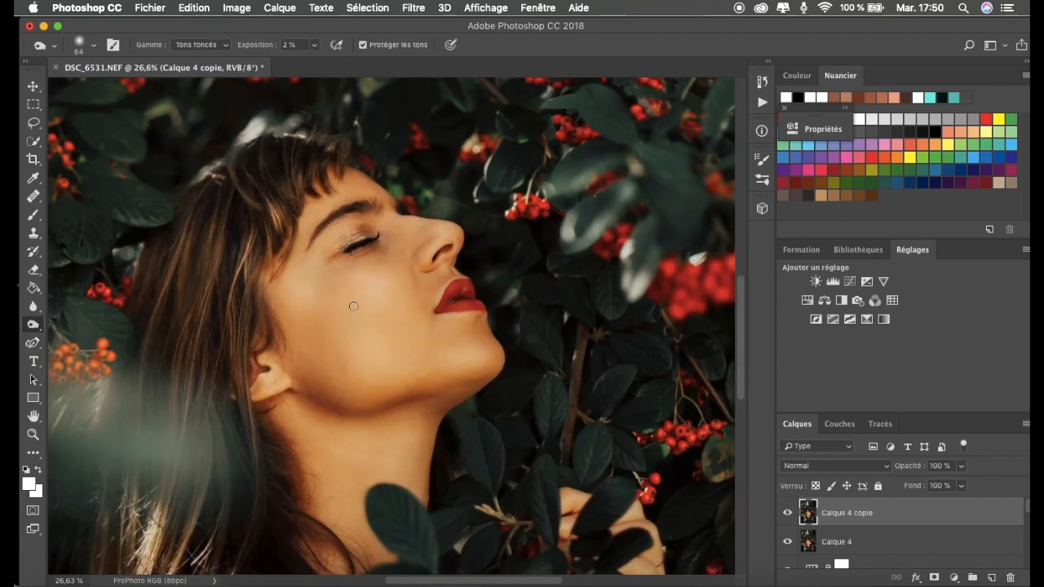
{"action": "scroll", "coordinate": [270, 279], "scroll_direction": "up", "scroll_amount": 3}
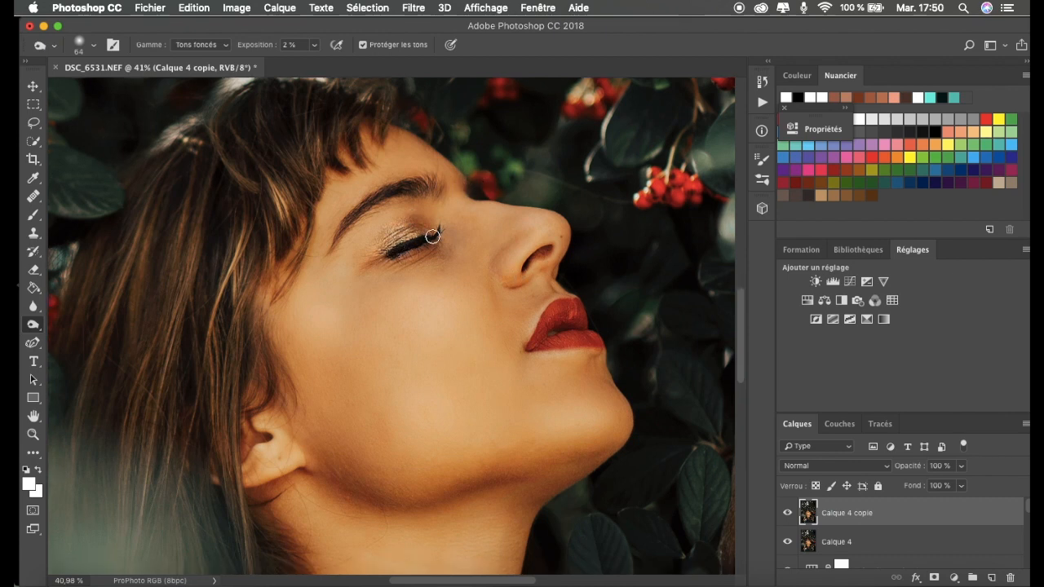
{"action": "scroll", "coordinate": [292, 290], "scroll_direction": "down", "scroll_amount": 3}
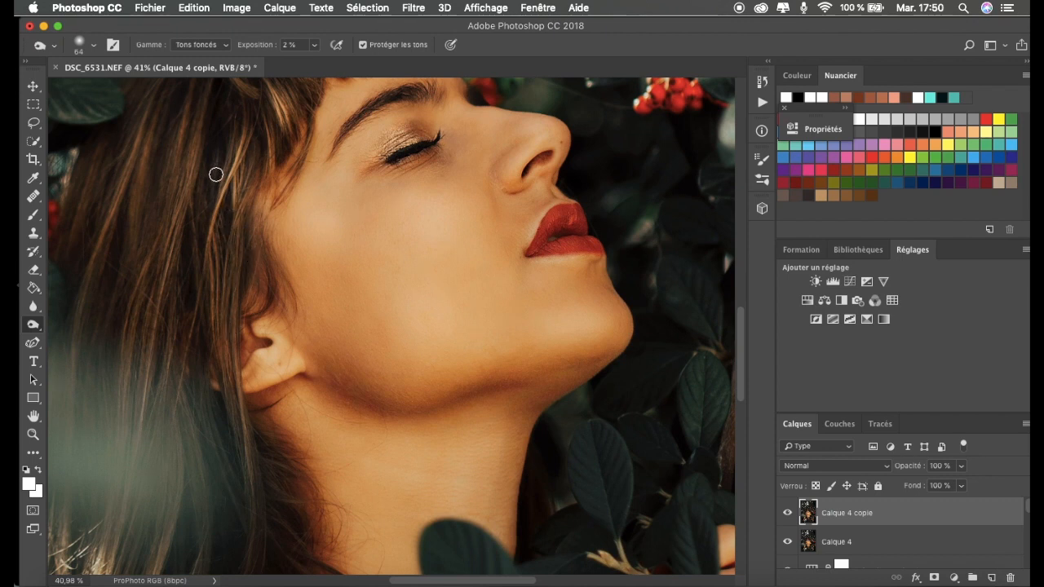
{"action": "scroll", "coordinate": [278, 170], "scroll_direction": "down", "scroll_amount": 3}
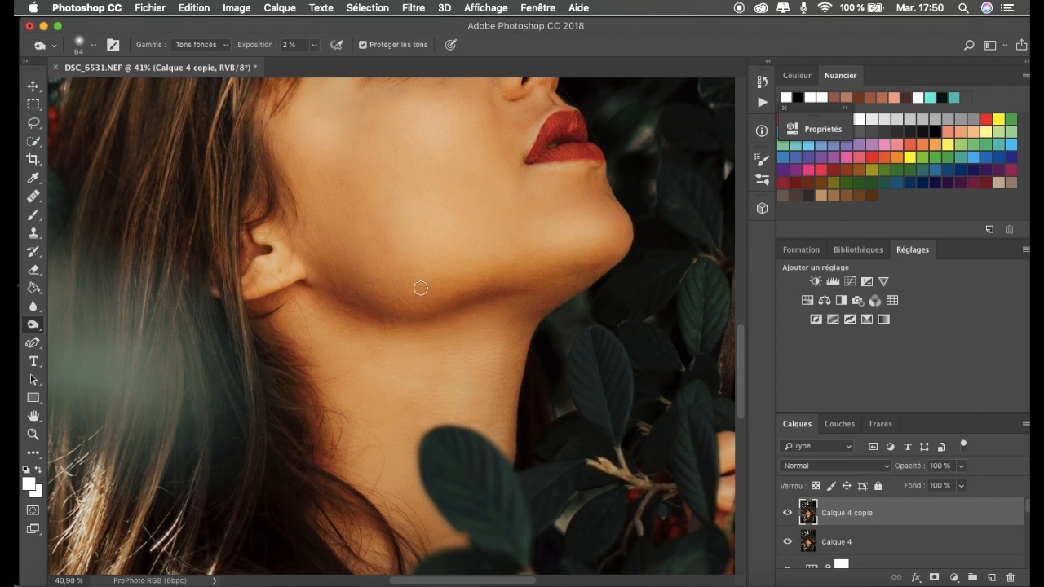
{"action": "scroll", "coordinate": [565, 301], "scroll_direction": "down", "scroll_amount": 3}
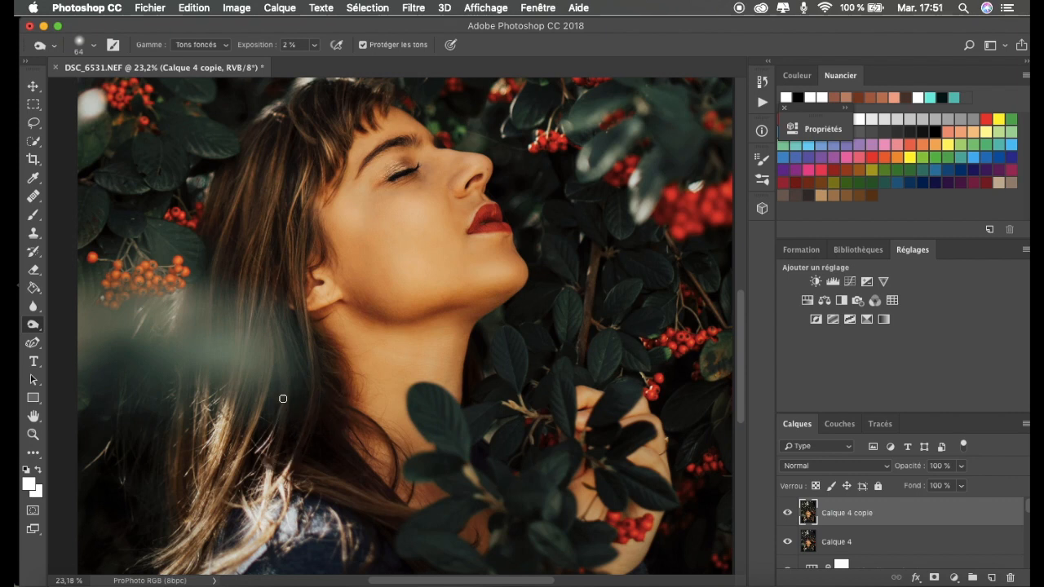
{"action": "scroll", "coordinate": [283, 398], "scroll_direction": "down", "scroll_amount": 5}
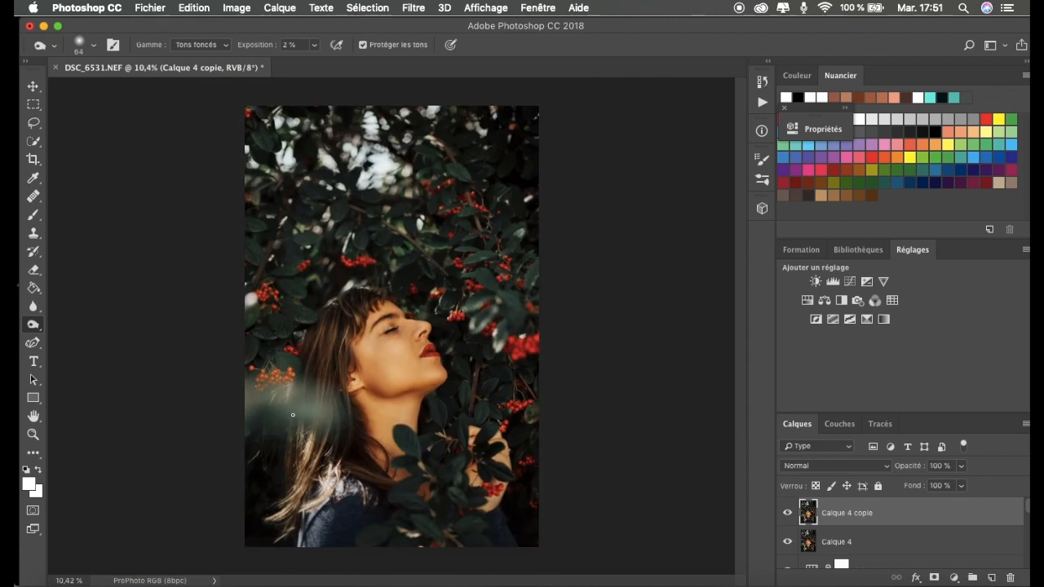
{"action": "scroll", "coordinate": [294, 410], "scroll_direction": "up", "scroll_amount": 5}
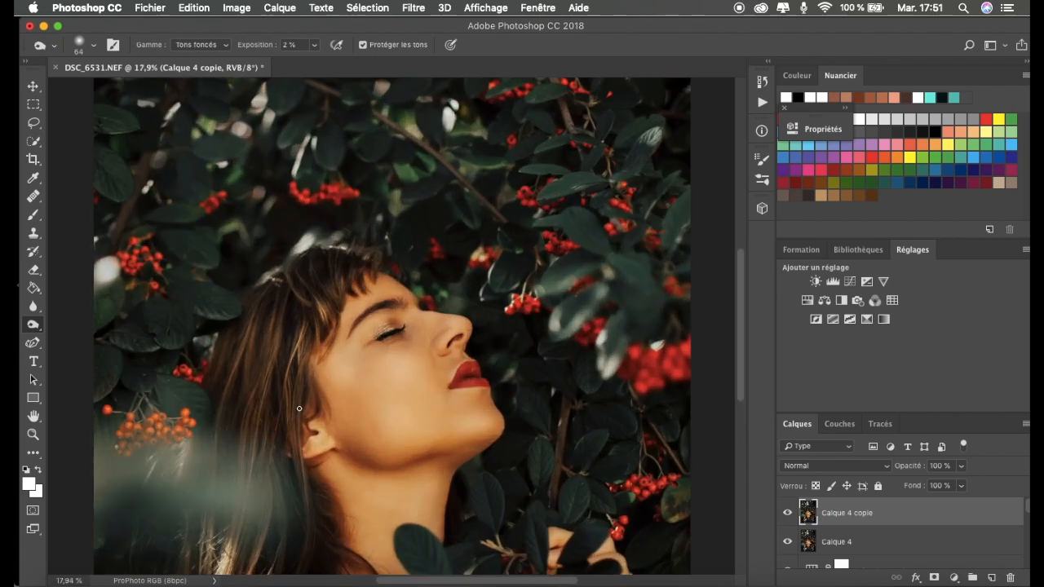
- Raise the Densité + tool's exposure to 11%, keeping the Tons foncés range
{"action": "scroll", "coordinate": [299, 408], "scroll_direction": "up", "scroll_amount": 5}
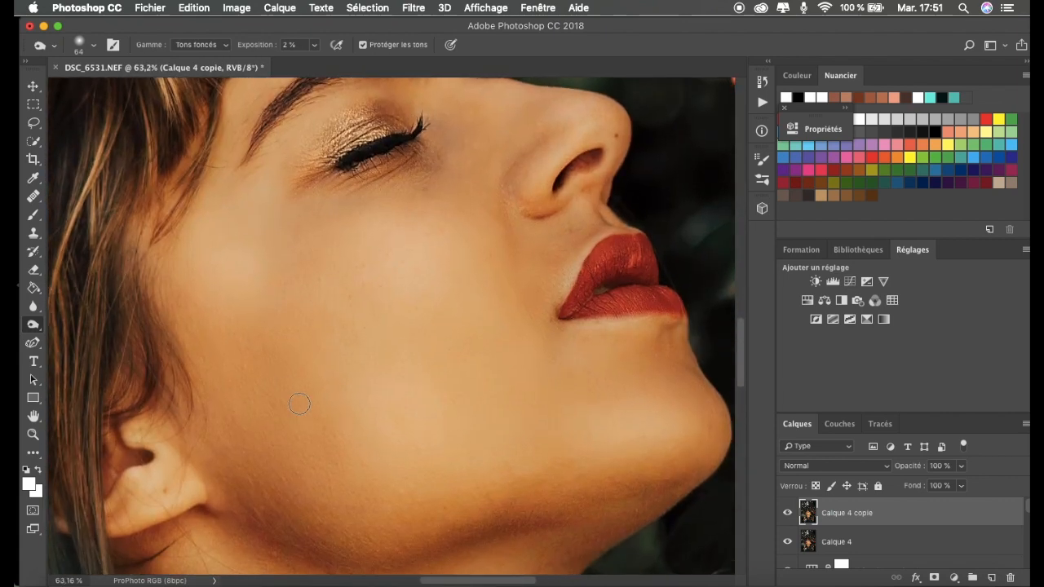
{"action": "scroll", "coordinate": [299, 404], "scroll_direction": "down", "scroll_amount": 5}
{"action": "scroll", "coordinate": [299, 404], "scroll_direction": "right", "scroll_amount": 5}
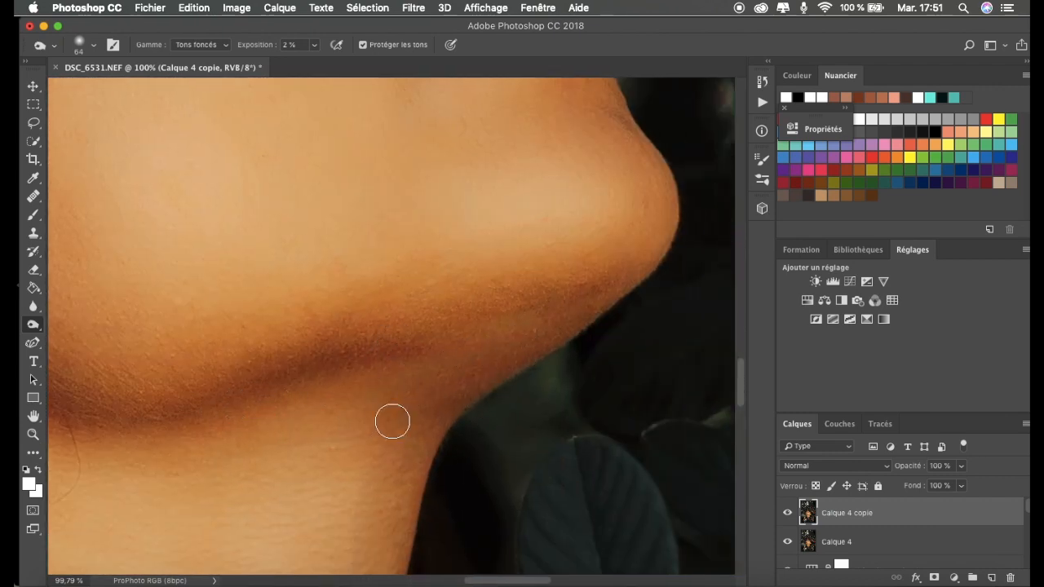
{"action": "scroll", "coordinate": [374, 375], "scroll_direction": "down", "scroll_amount": 5}
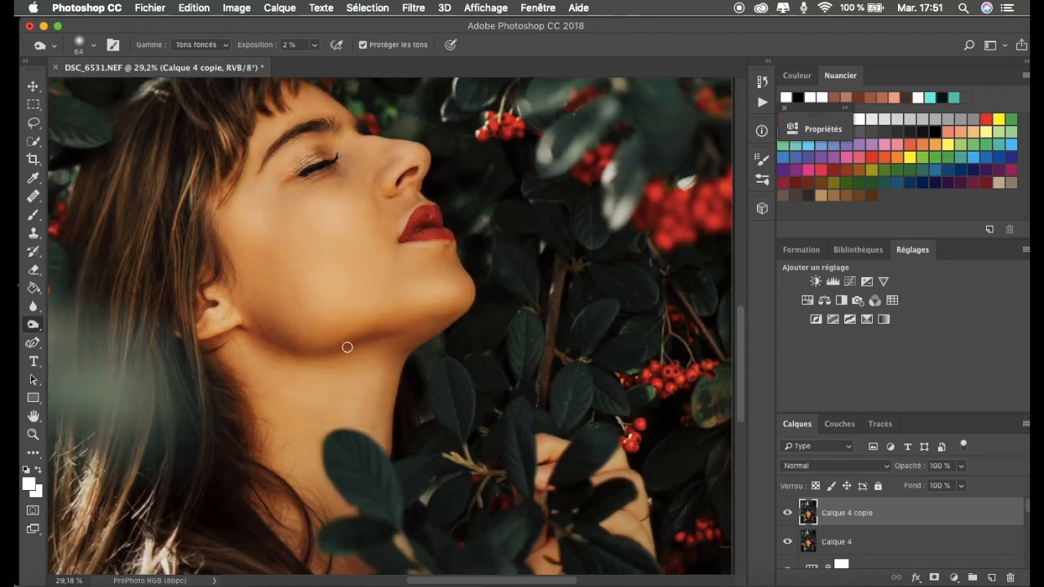
{"action": "scroll", "coordinate": [347, 347], "scroll_direction": "down", "scroll_amount": 3}
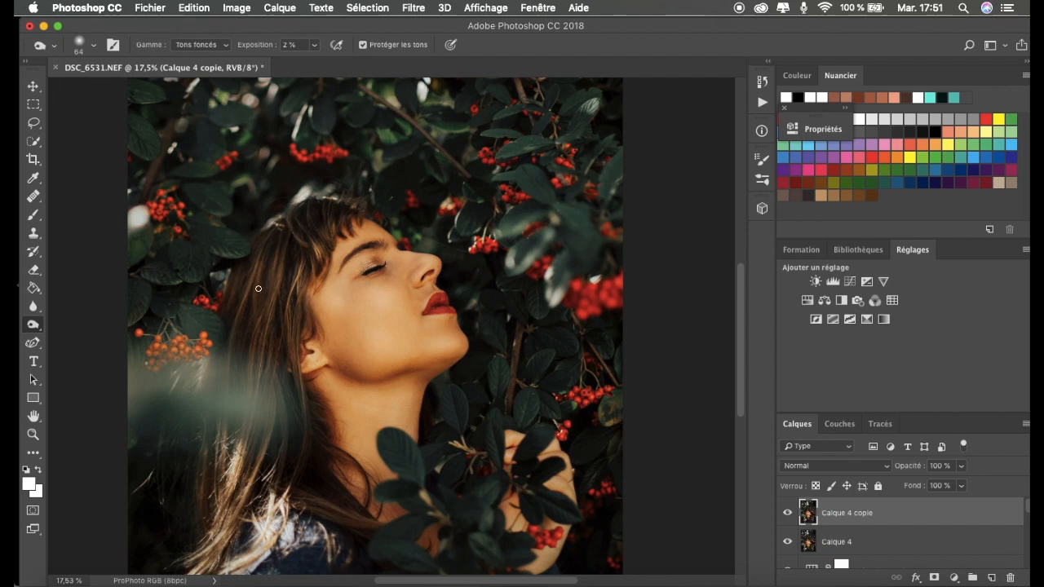
{"action": "left_click", "coordinate": [313, 45]}
{"action": "left_click_drag", "start_coordinate": [315, 63], "coordinate": [319, 64]}
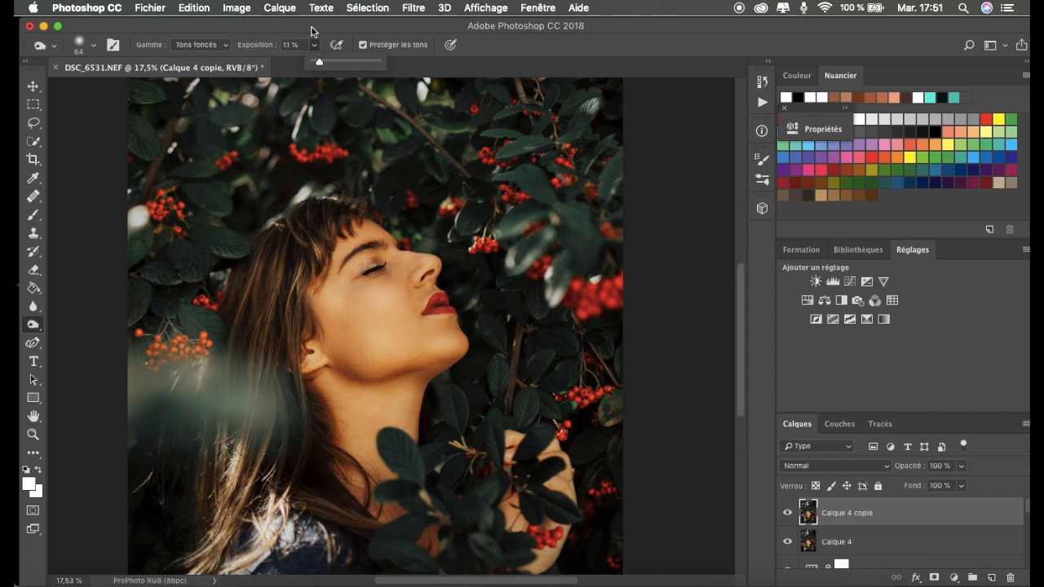
{"action": "left_click", "coordinate": [311, 32]}
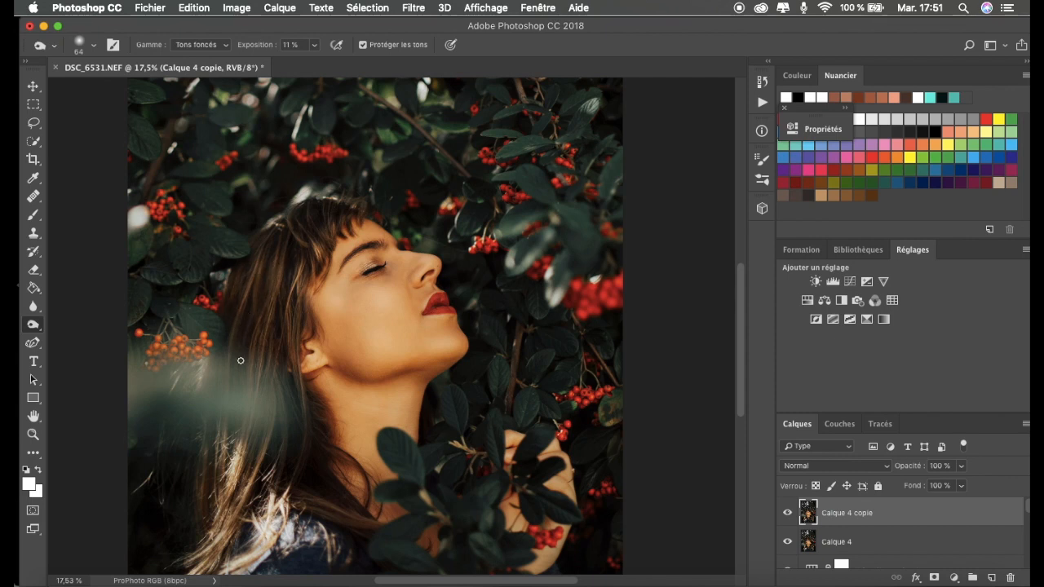
- Compare the retouched portrait with the original by showing only the Arrière-plan layer, restoring all layers after the comparison
{"action": "scroll", "coordinate": [399, 381], "scroll_direction": "down", "scroll_amount": 5}
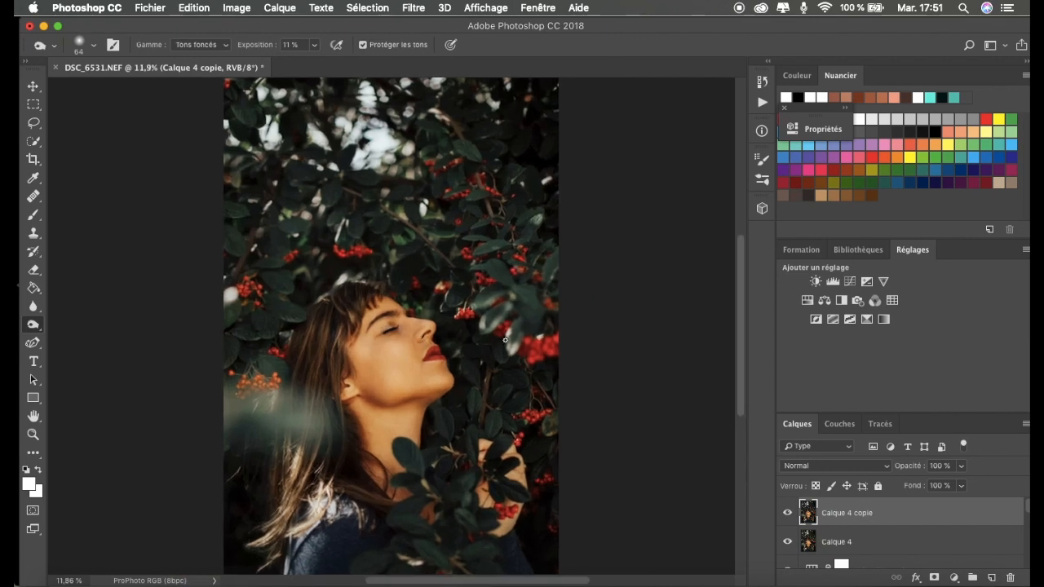
{"action": "scroll", "coordinate": [505, 341], "scroll_direction": "down", "scroll_amount": 2}
{"action": "scroll", "coordinate": [520, 353], "scroll_direction": "down", "scroll_amount": 1}
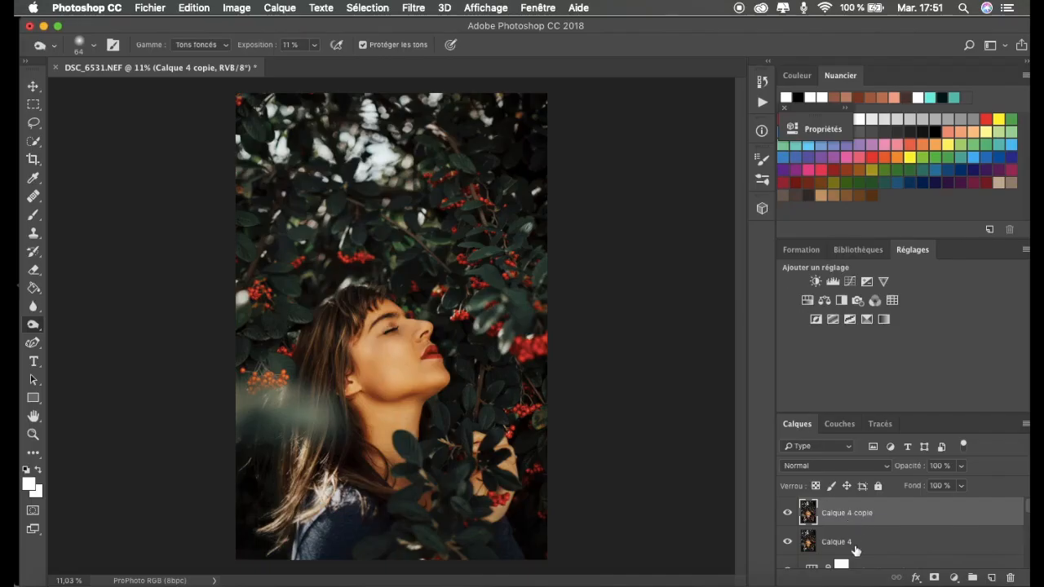
{"action": "scroll", "coordinate": [855, 547], "scroll_direction": "down", "scroll_amount": 2}
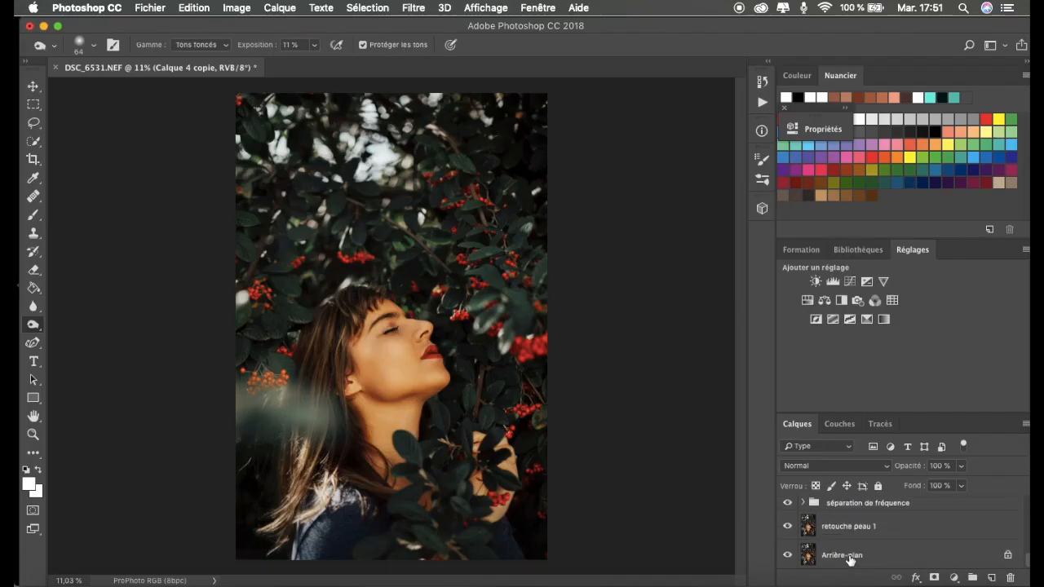
{"action": "left_click", "coordinate": [788, 555], "text": "alt"}
{"action": "left_click", "coordinate": [788, 556], "text": "alt"}
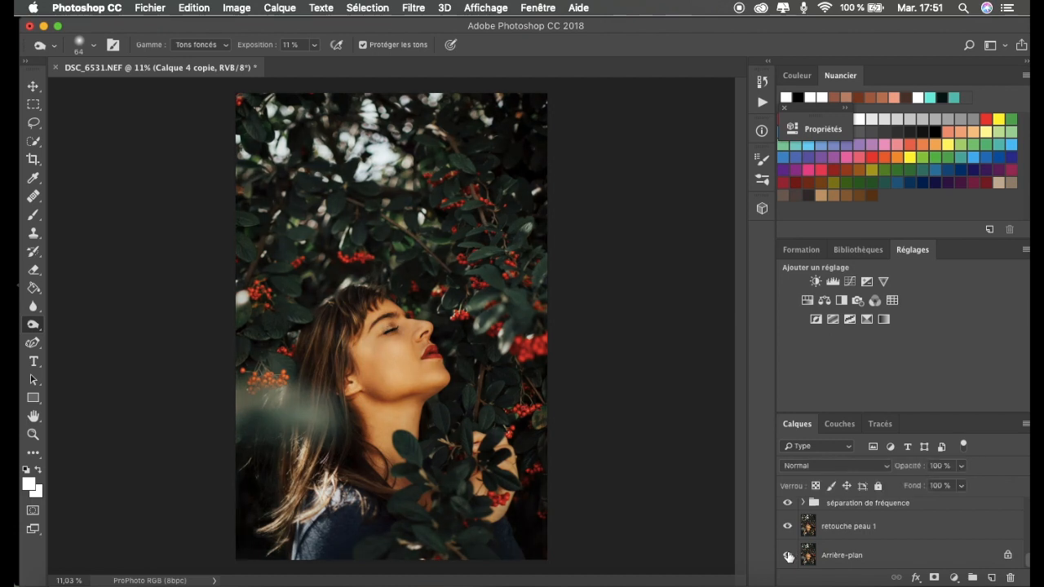
{"action": "scroll", "coordinate": [555, 389], "scroll_direction": "up", "scroll_amount": 5}
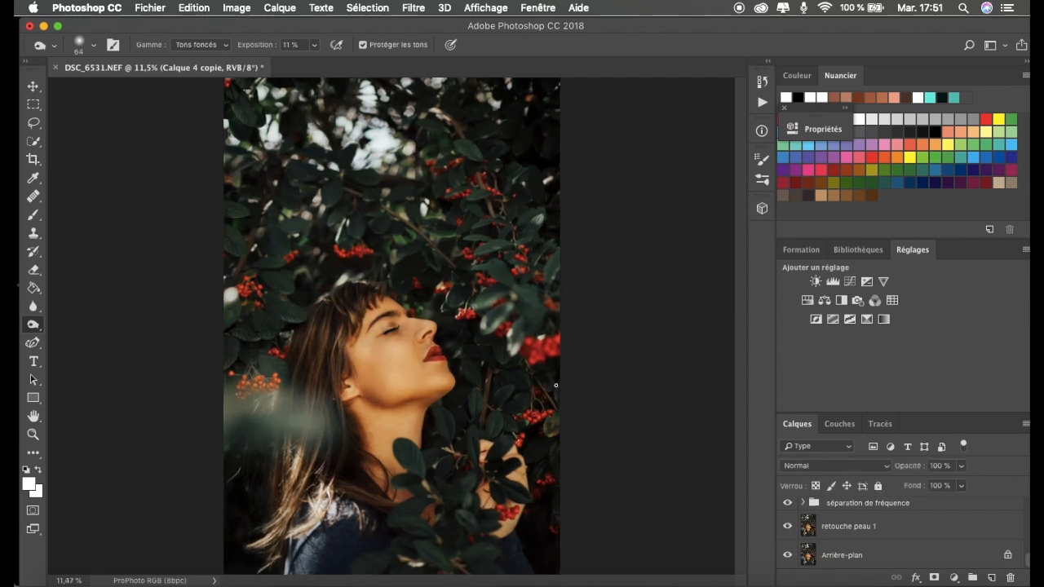
{"action": "scroll", "coordinate": [555, 381], "scroll_direction": "down", "scroll_amount": 2}
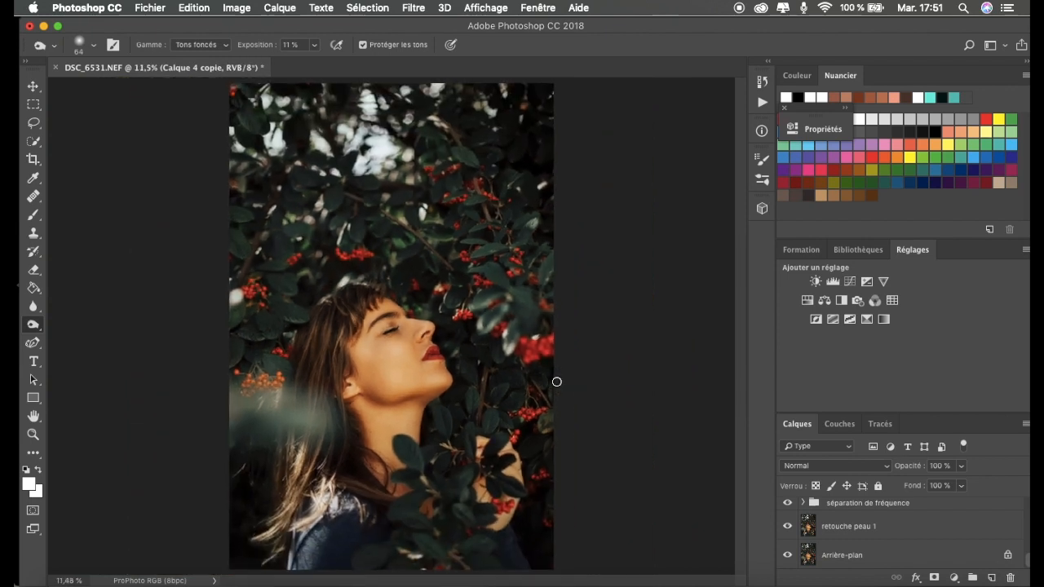
{"action": "scroll", "coordinate": [555, 381], "scroll_direction": "up", "scroll_amount": 3}
{"action": "scroll", "coordinate": [897, 530], "scroll_direction": "up", "scroll_amount": 3}
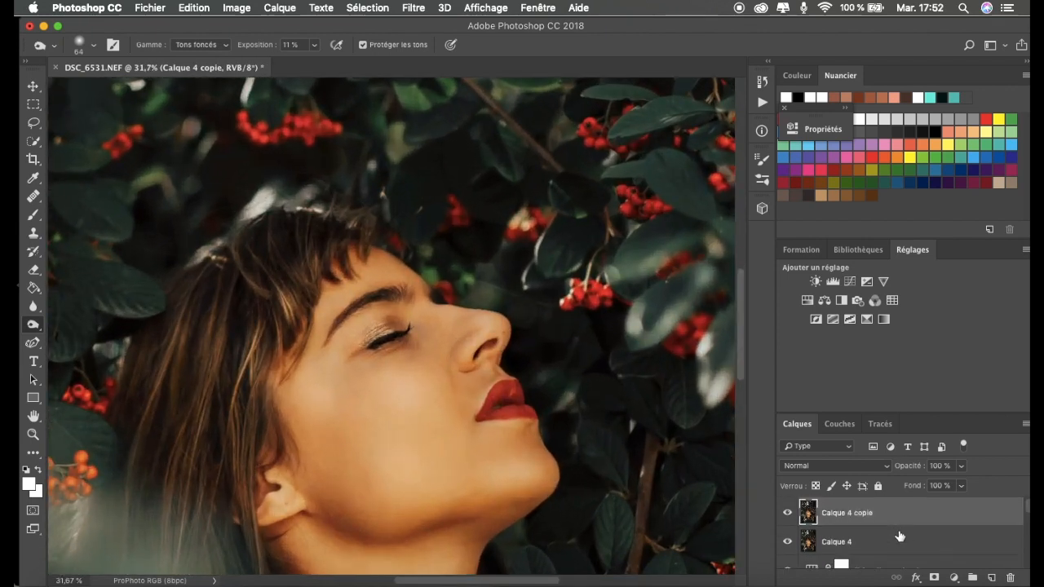
- Group all the retouching layers from Calque 4 copie down to retouche peau 1, leaving Arrière-plan outside
{"action": "scroll", "coordinate": [899, 536], "scroll_direction": "down", "scroll_amount": 5}
{"action": "scroll", "coordinate": [452, 397], "scroll_direction": "down", "scroll_amount": 4}
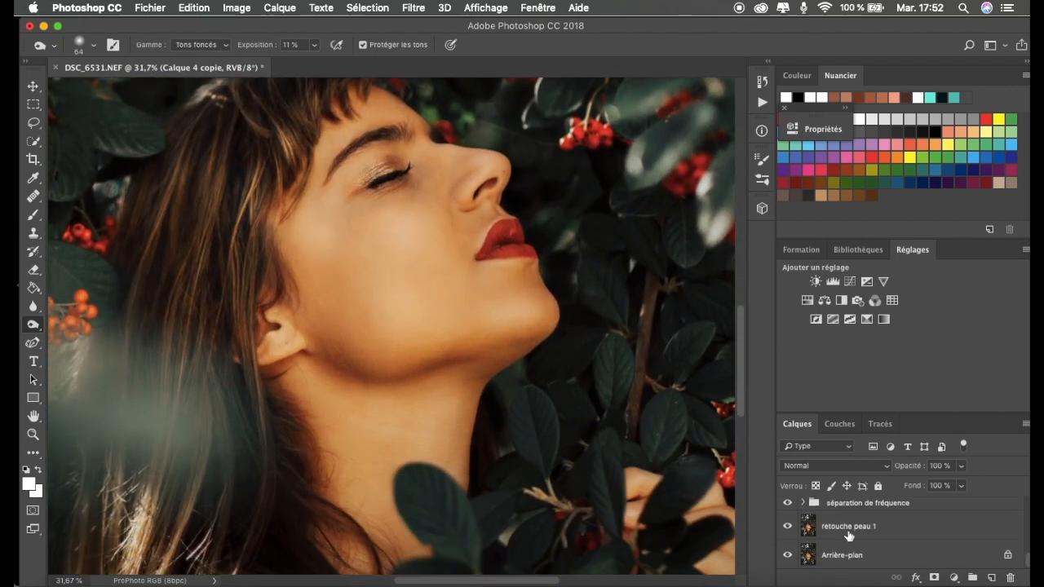
{"action": "scroll", "coordinate": [848, 534], "scroll_direction": "up", "scroll_amount": 5}
{"action": "scroll", "coordinate": [848, 518], "scroll_direction": "down", "scroll_amount": 5}
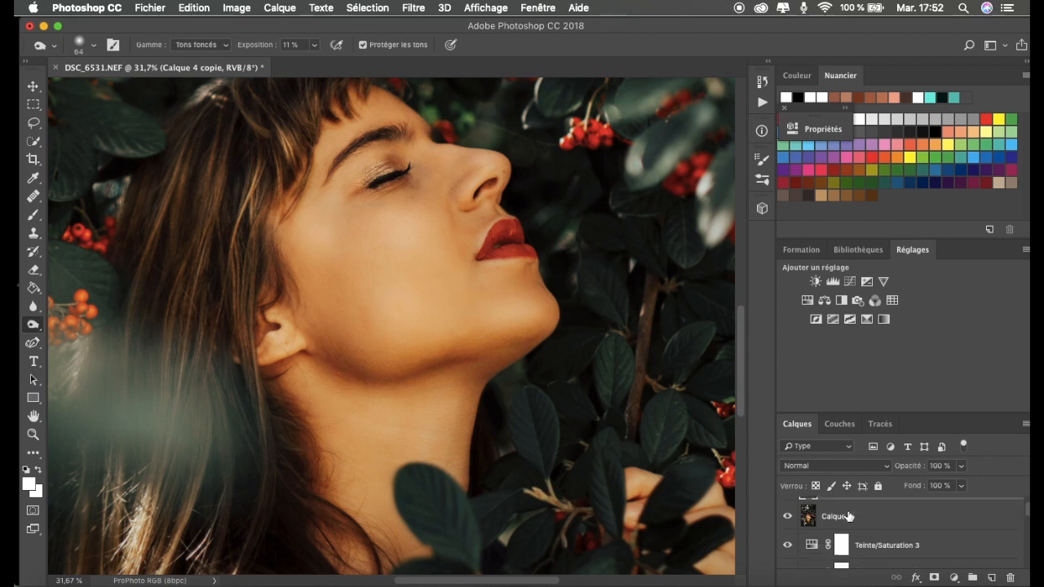
{"action": "scroll", "coordinate": [851, 528], "scroll_direction": "down", "scroll_amount": 1}
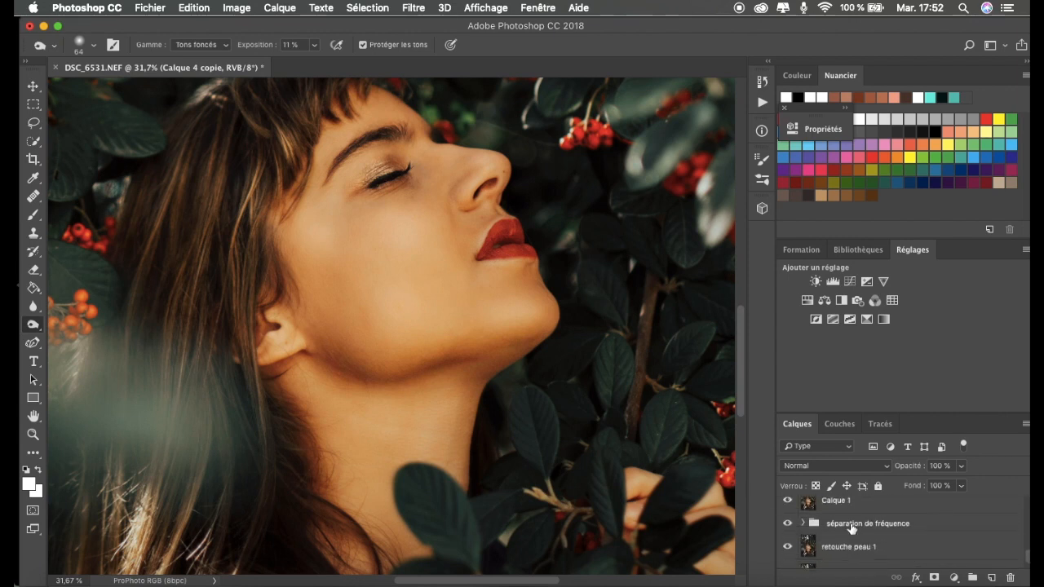
{"action": "scroll", "coordinate": [834, 539], "scroll_direction": "down", "scroll_amount": 1}
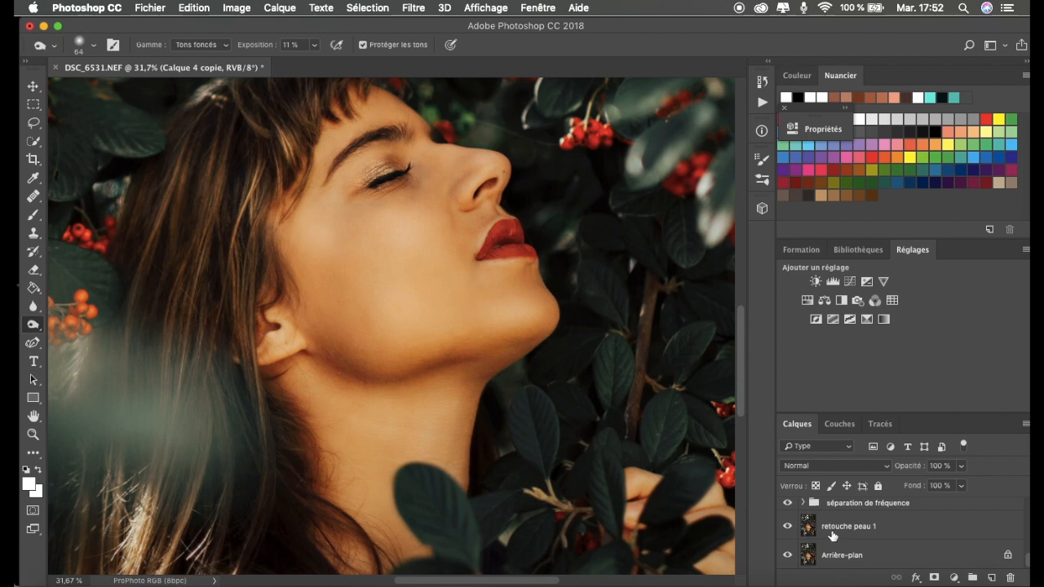
{"action": "left_click", "coordinate": [882, 531]}
{"action": "key", "text": "super+g"}
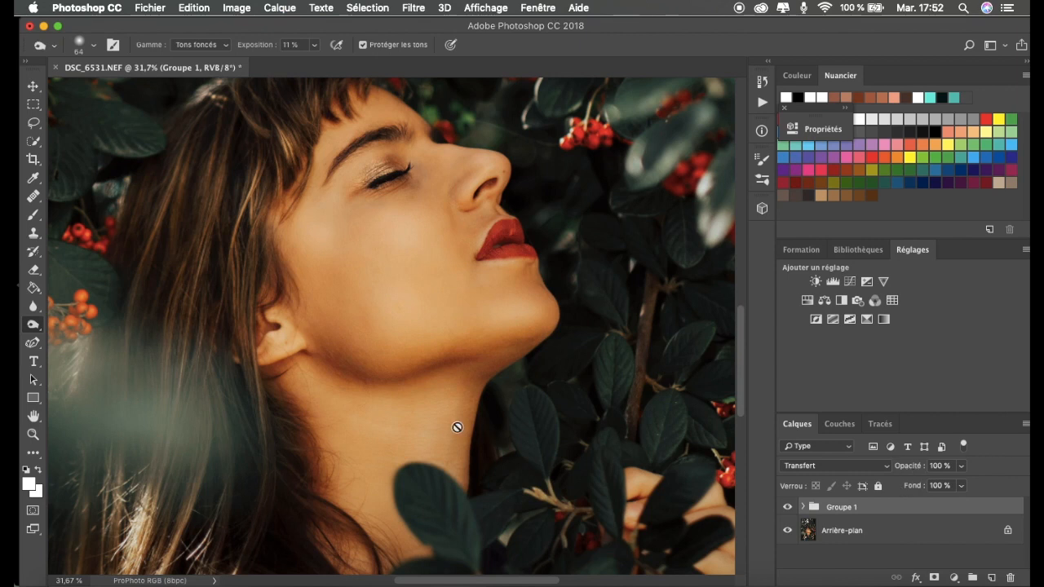
- Lower the opacity of the retouching group to 83%, and further to 63%
{"action": "scroll", "coordinate": [457, 426], "scroll_direction": "down", "scroll_amount": 6}
{"action": "scroll", "coordinate": [460, 429], "scroll_direction": "down", "scroll_amount": 3}
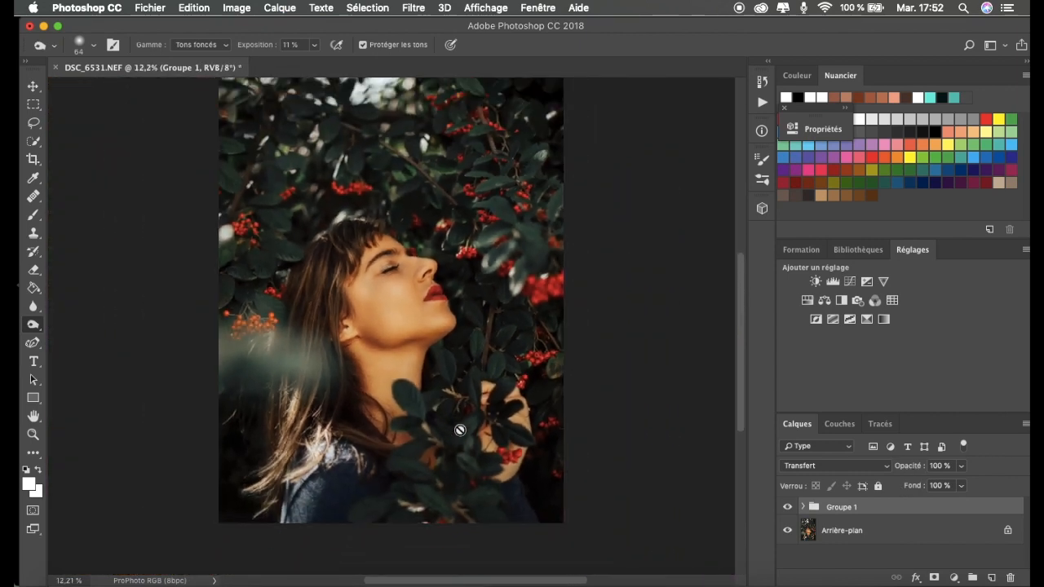
{"action": "scroll", "coordinate": [460, 430], "scroll_direction": "up", "scroll_amount": 1}
{"action": "left_click_drag", "start_coordinate": [912, 470], "coordinate": [901, 471]}
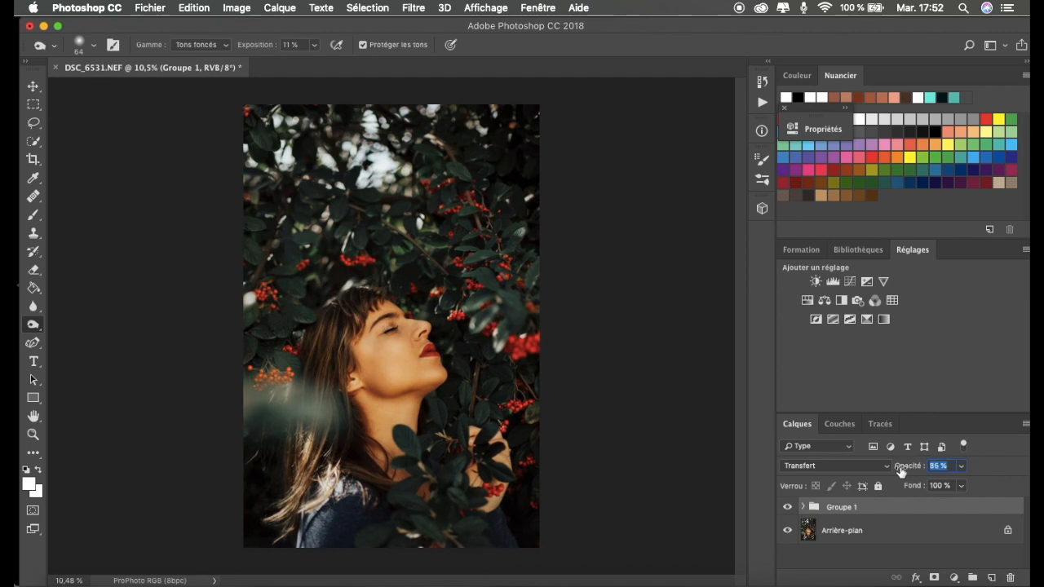
{"action": "scroll", "coordinate": [601, 410], "scroll_direction": "up", "scroll_amount": 5}
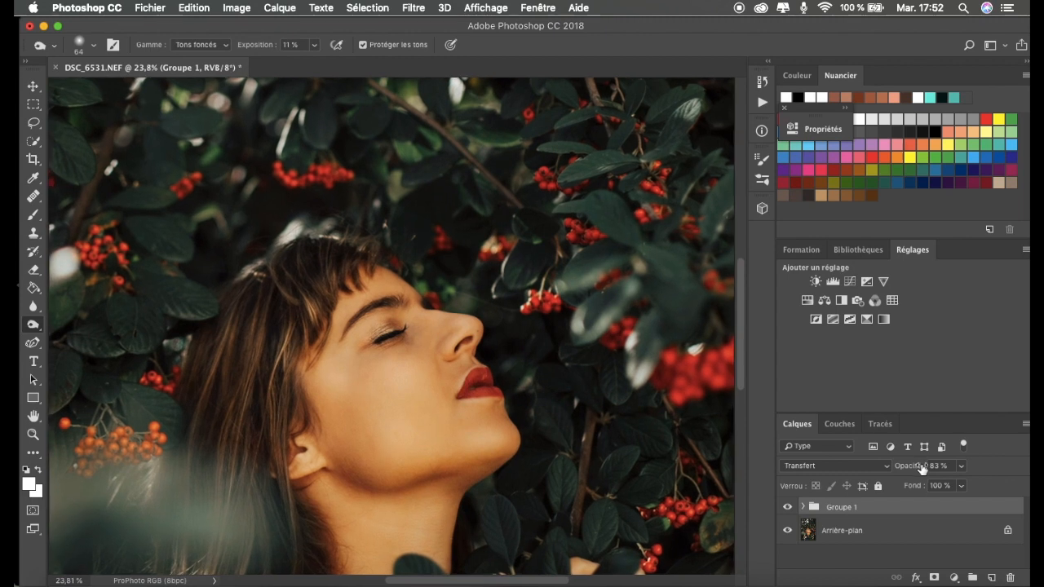
{"action": "left_click_drag", "start_coordinate": [915, 467], "coordinate": [806, 470]}
{"action": "scroll", "coordinate": [517, 413], "scroll_direction": "down", "scroll_amount": 5}
{"action": "scroll", "coordinate": [517, 413], "scroll_direction": "down", "scroll_amount": 2}
{"action": "scroll", "coordinate": [516, 410], "scroll_direction": "up", "scroll_amount": 3}
{"action": "scroll", "coordinate": [516, 407], "scroll_direction": "up", "scroll_amount": 3}
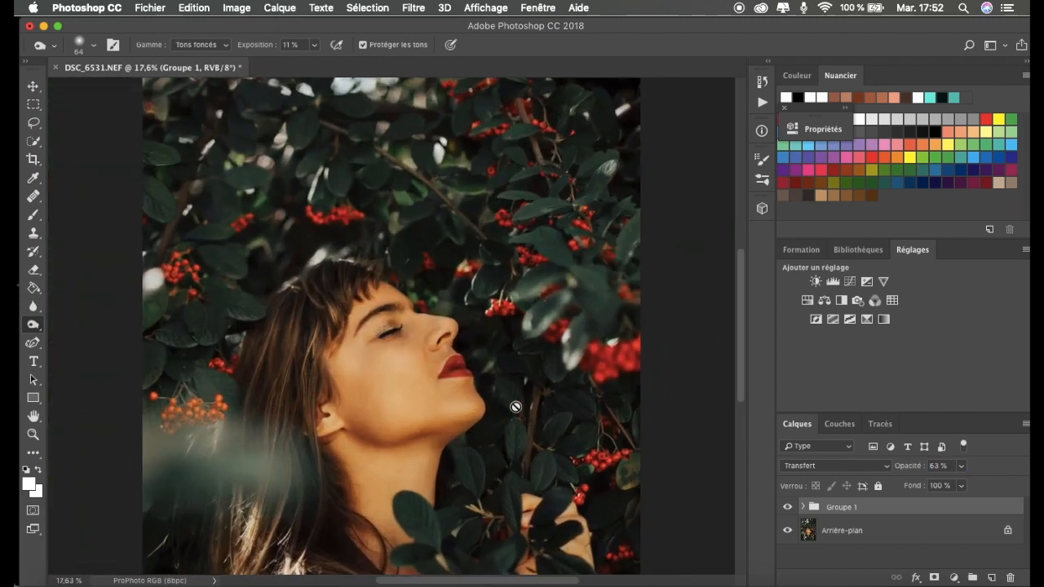
- Add a layer mask to Groupe 1, invert it to black and invert it back to white
{"action": "scroll", "coordinate": [516, 407], "scroll_direction": "up", "scroll_amount": 2}
{"action": "left_click", "coordinate": [934, 578]}
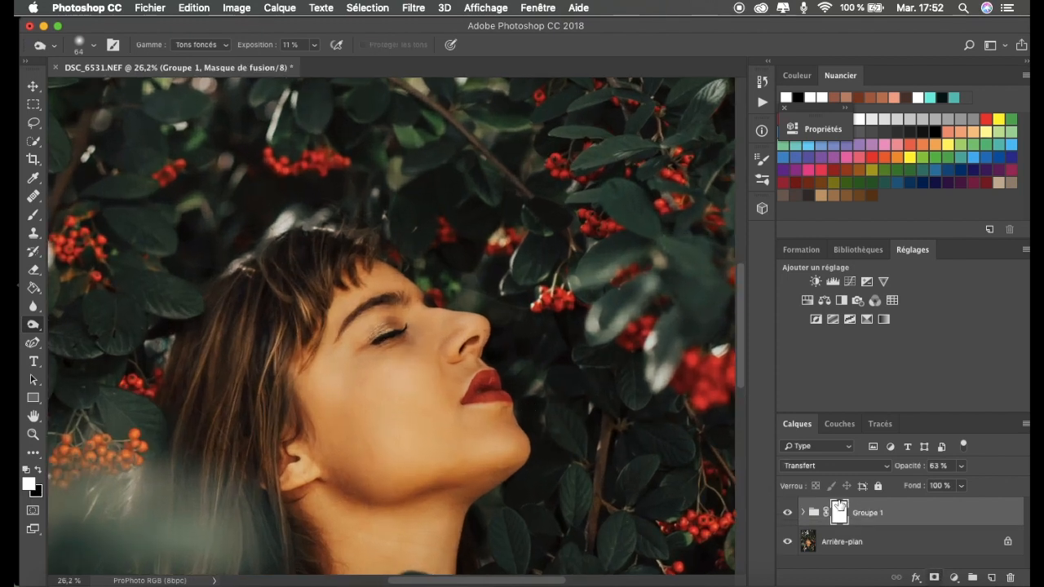
{"action": "key", "text": "super+i"}
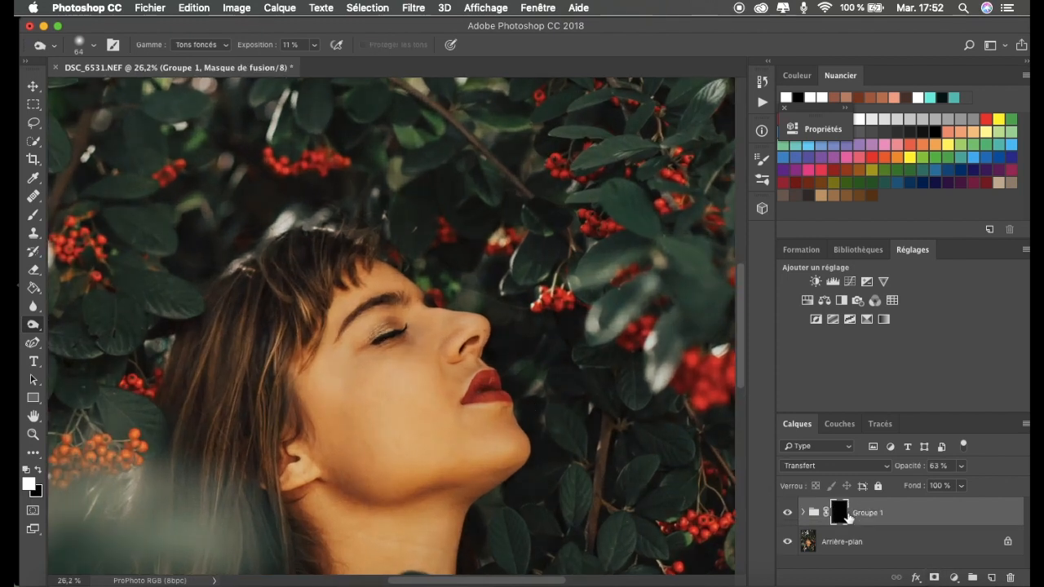
{"action": "scroll", "coordinate": [595, 478], "scroll_direction": "down", "scroll_amount": 3}
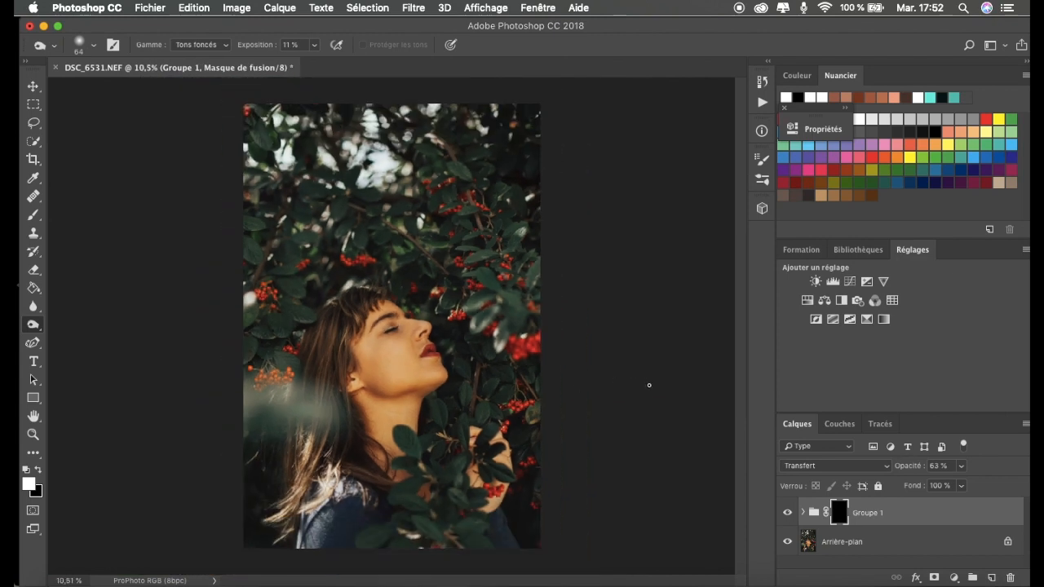
{"action": "scroll", "coordinate": [649, 385], "scroll_direction": "up", "scroll_amount": 1}
{"action": "key", "text": "super+i"}
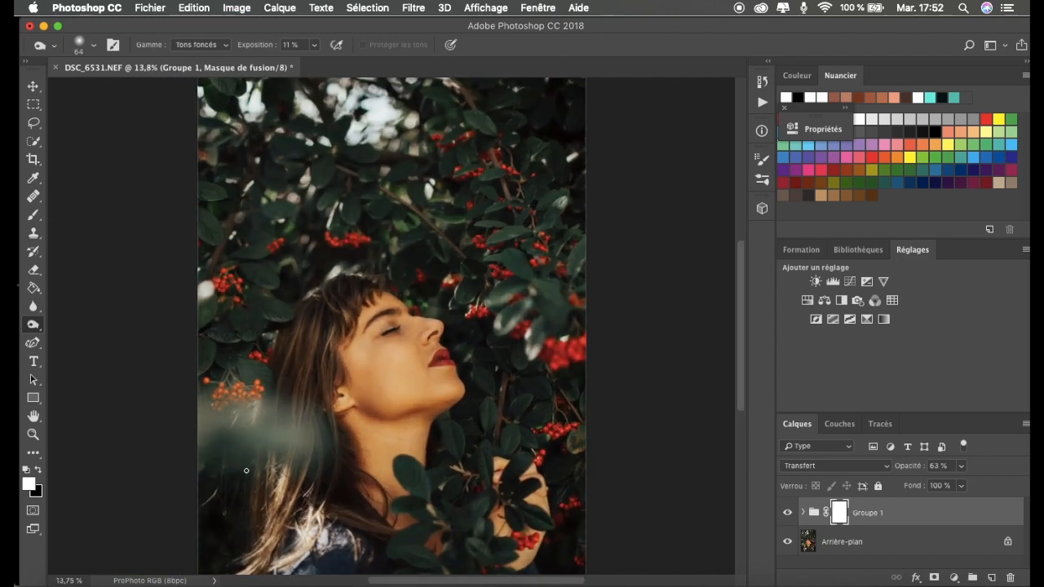
- Set up the Pinceau tool with a black foreground colour and 2% flow for masking Groupe 1 around the lips
{"action": "left_click", "coordinate": [34, 215]}
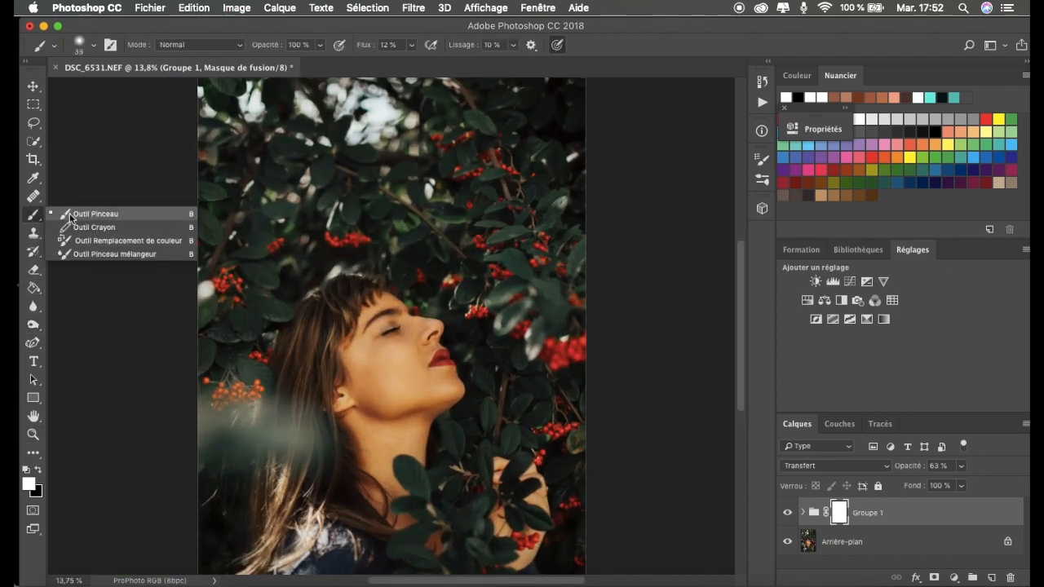
{"action": "left_click", "coordinate": [82, 214]}
{"action": "scroll", "coordinate": [411, 351], "scroll_direction": "up", "scroll_amount": 8}
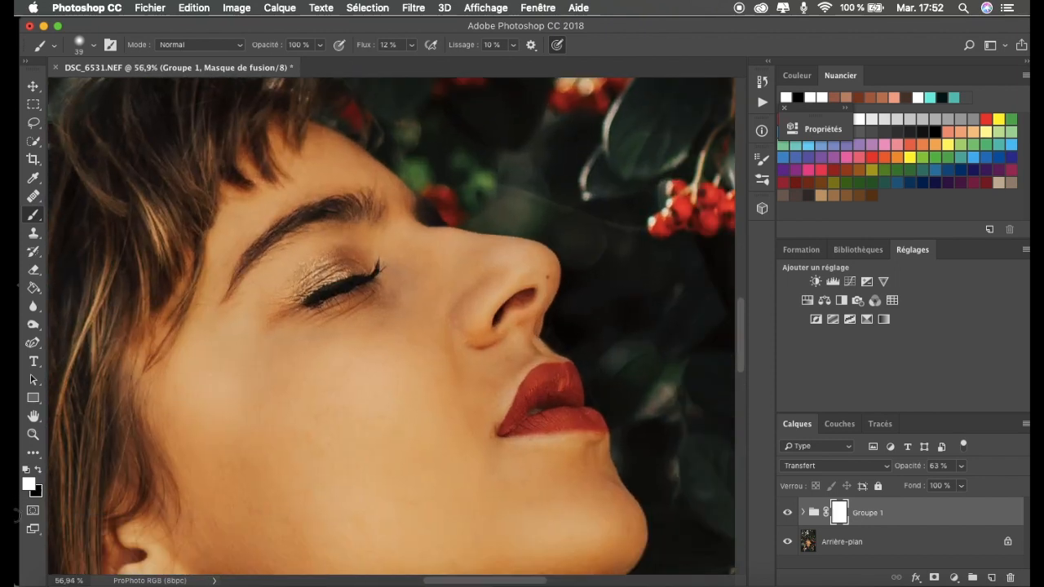
{"action": "left_click", "coordinate": [39, 470]}
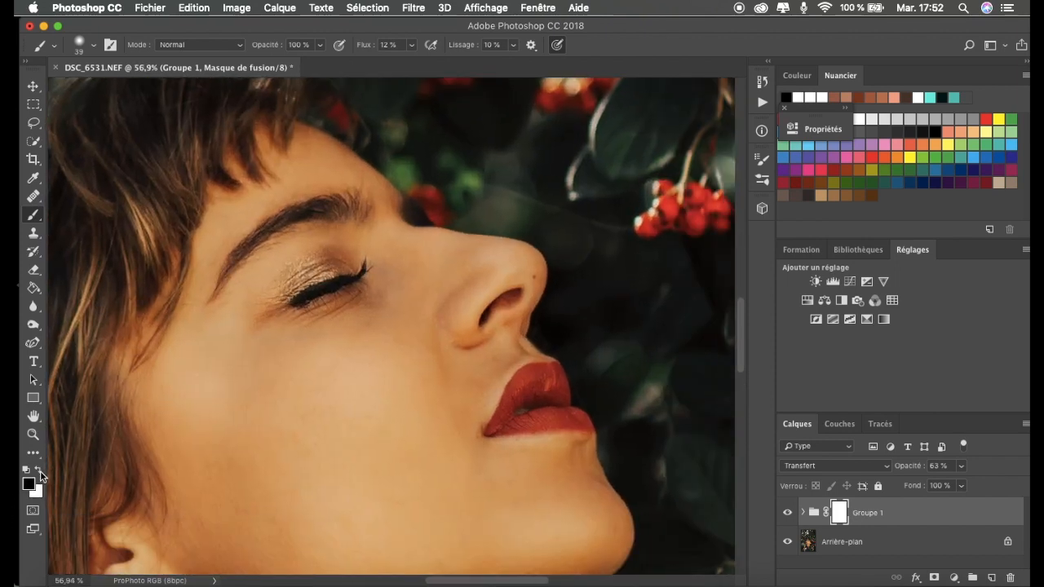
{"action": "scroll", "coordinate": [608, 421], "scroll_direction": "up", "scroll_amount": 1}
{"action": "scroll", "coordinate": [608, 421], "scroll_direction": "up", "scroll_amount": 4}
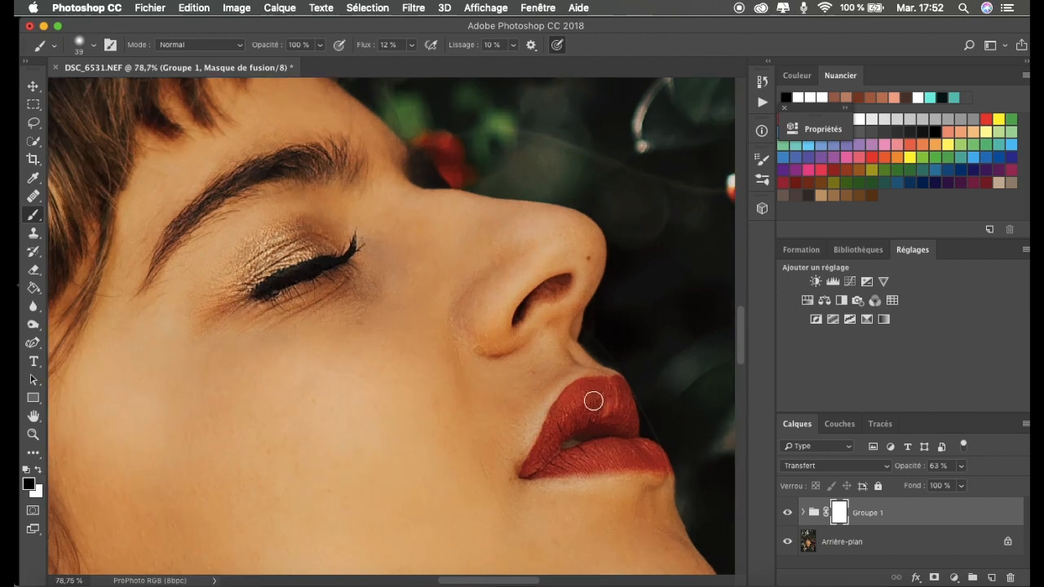
{"action": "left_click", "coordinate": [411, 45]}
{"action": "left_click", "coordinate": [407, 47]}
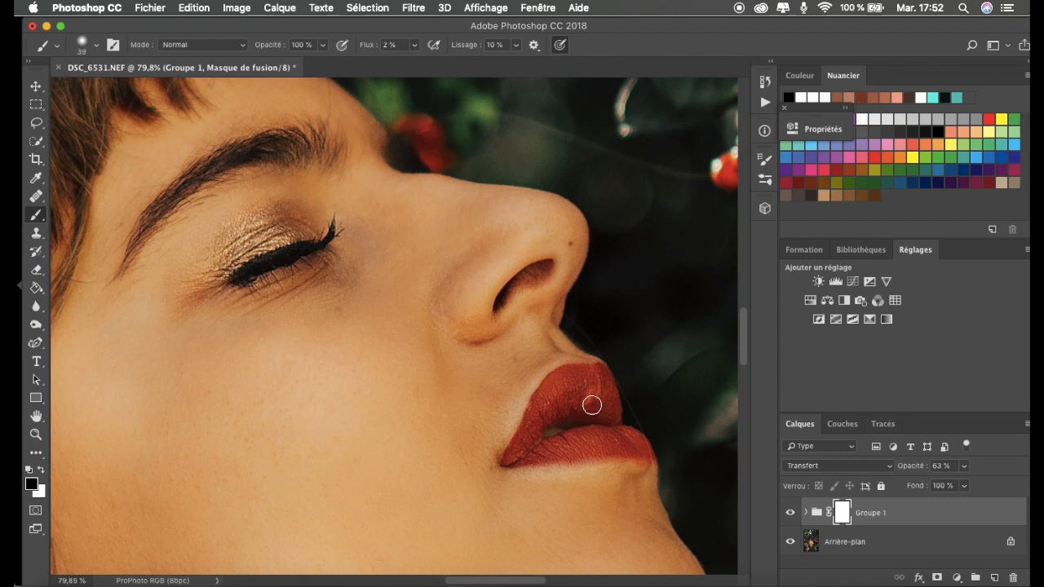
- Set the opacity of Groupe 1 to 85% and check the effect on the face and whole portrait
{"action": "scroll", "coordinate": [554, 405], "scroll_direction": "down", "scroll_amount": 5}
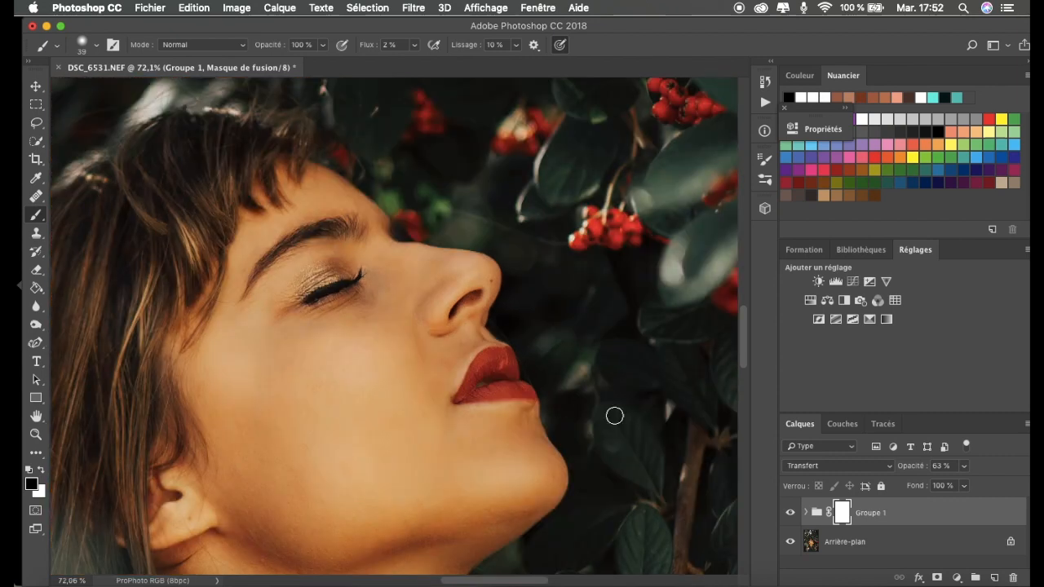
{"action": "left_click_drag", "start_coordinate": [914, 471], "coordinate": [932, 471]}
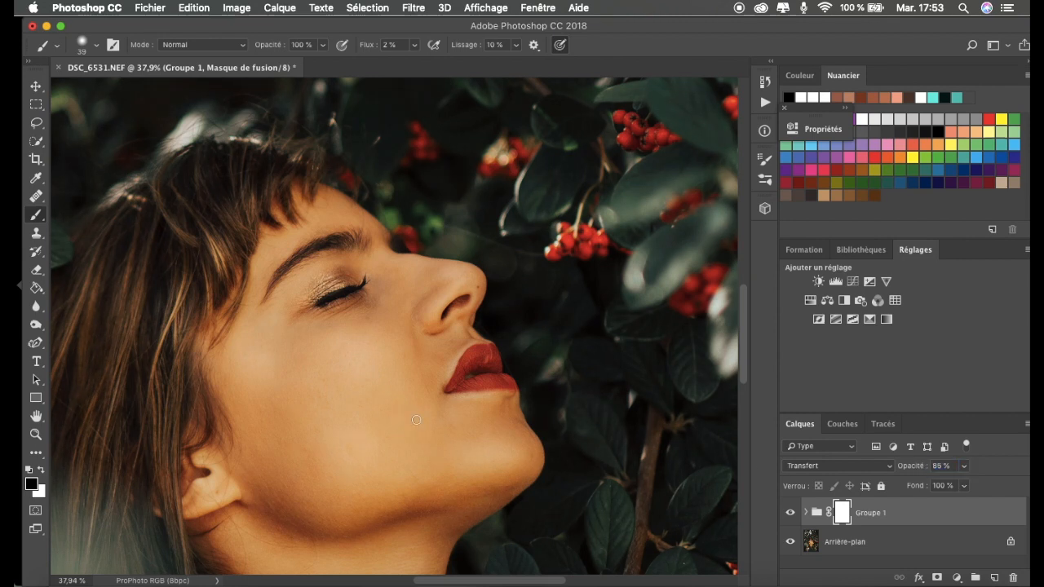
{"action": "scroll", "coordinate": [416, 420], "scroll_direction": "down", "scroll_amount": 10}
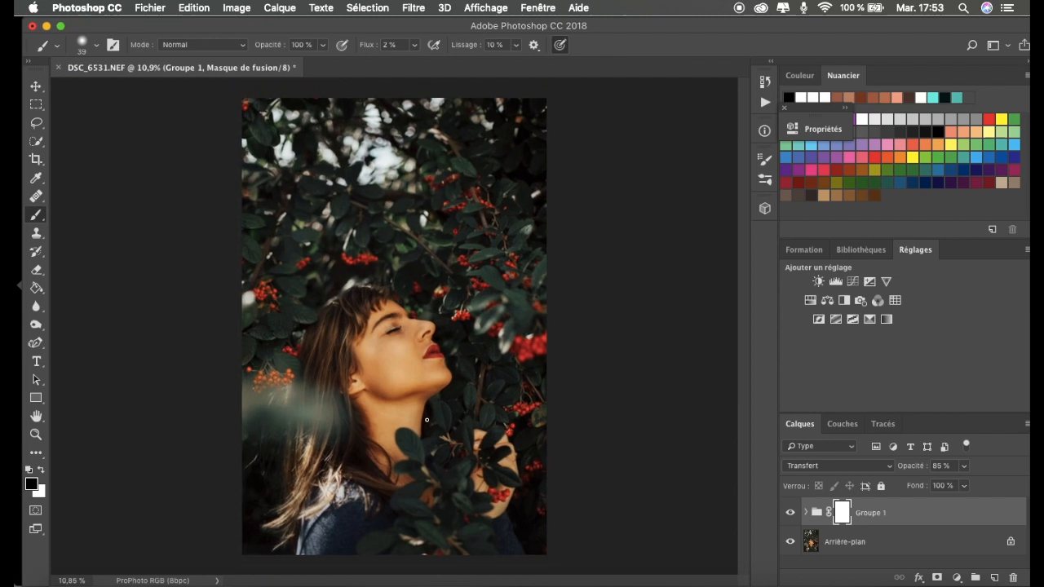
{"action": "scroll", "coordinate": [425, 420], "scroll_direction": "up", "scroll_amount": 1}
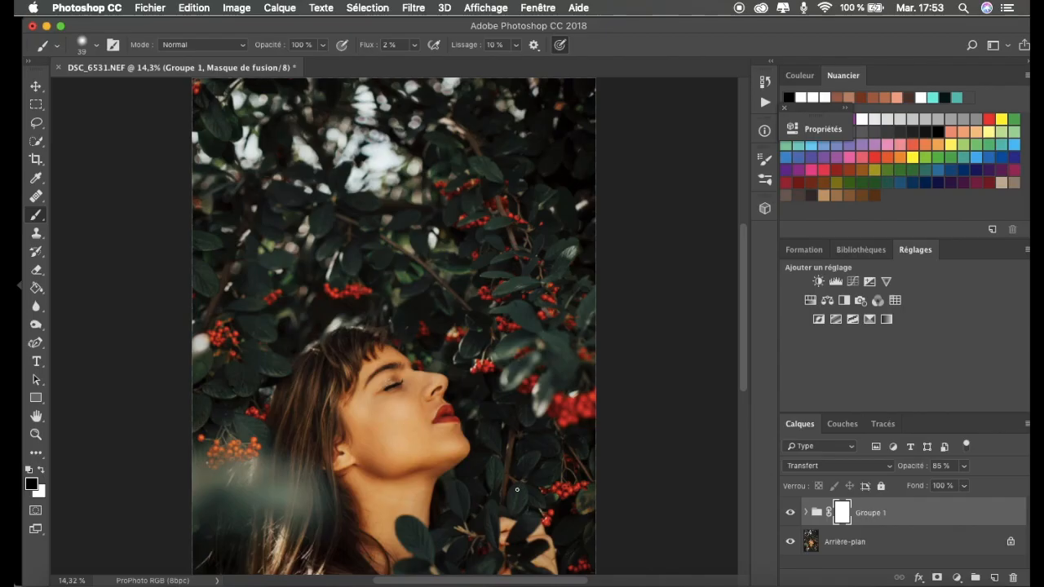
- Add a Courbes adjustment layer above Groupe 1, set its white point to input 243 and output 255, and inspect the portrait
{"action": "scroll", "coordinate": [516, 489], "scroll_direction": "down", "scroll_amount": 3}
{"action": "scroll", "coordinate": [494, 467], "scroll_direction": "down", "scroll_amount": 1}
{"action": "scroll", "coordinate": [614, 399], "scroll_direction": "up", "scroll_amount": 5}
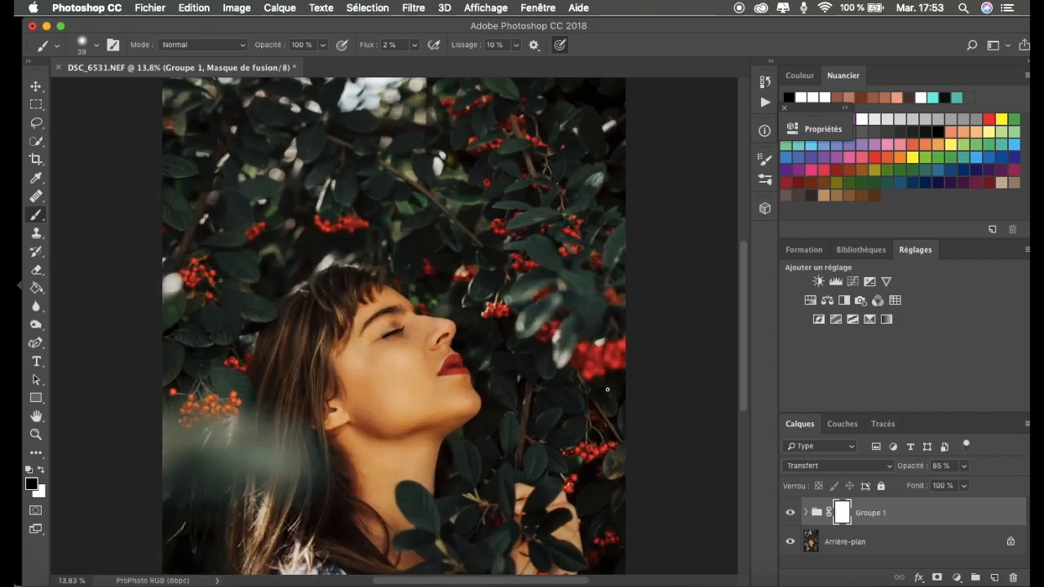
{"action": "scroll", "coordinate": [608, 390], "scroll_direction": "down", "scroll_amount": 6}
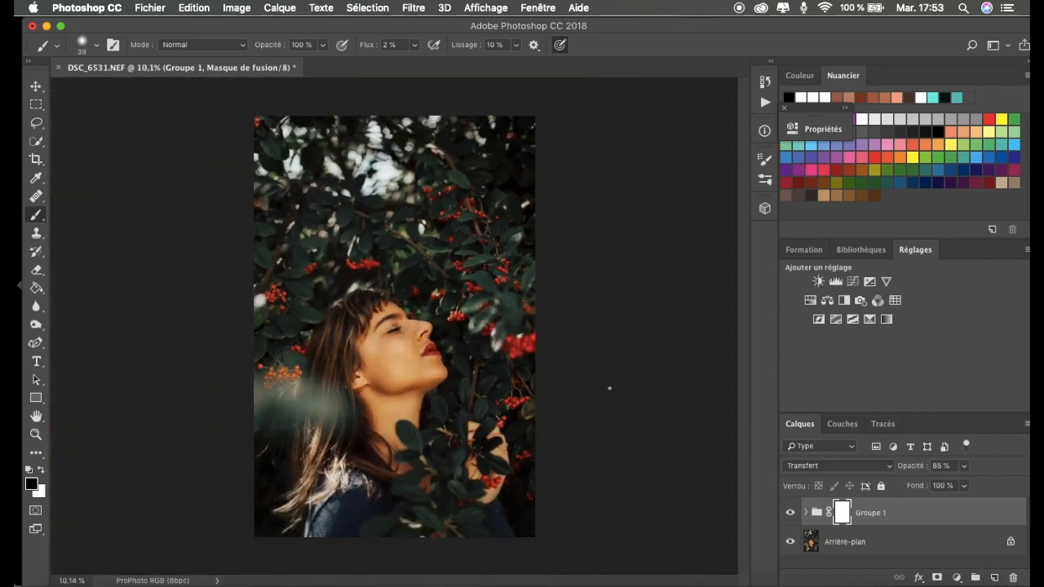
{"action": "scroll", "coordinate": [612, 389], "scroll_direction": "up", "scroll_amount": 1}
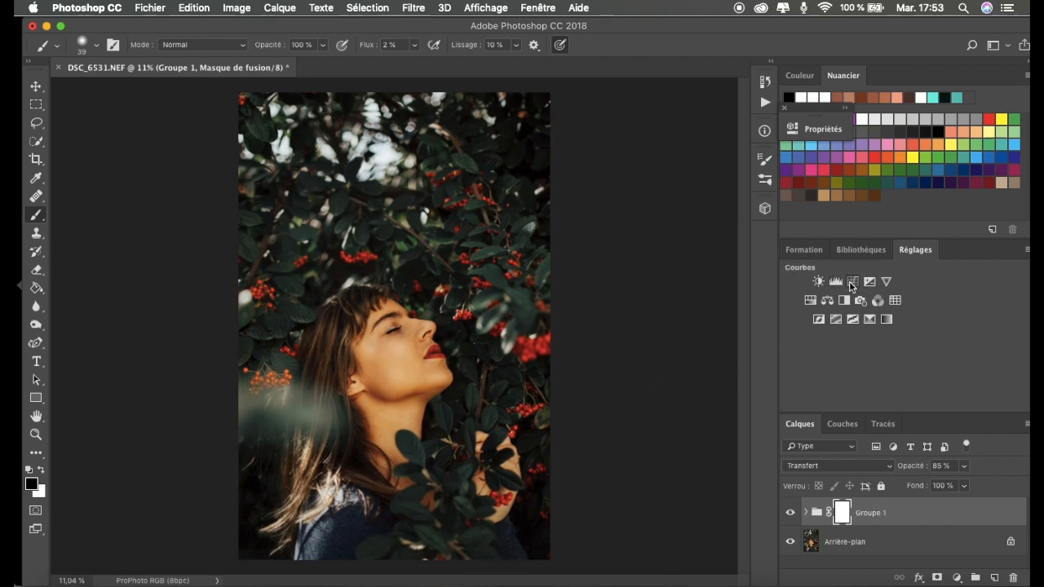
{"action": "left_click", "coordinate": [851, 282]}
{"action": "left_click", "coordinate": [744, 199]}
{"action": "left_click_drag", "start_coordinate": [744, 200], "coordinate": [739, 199]}
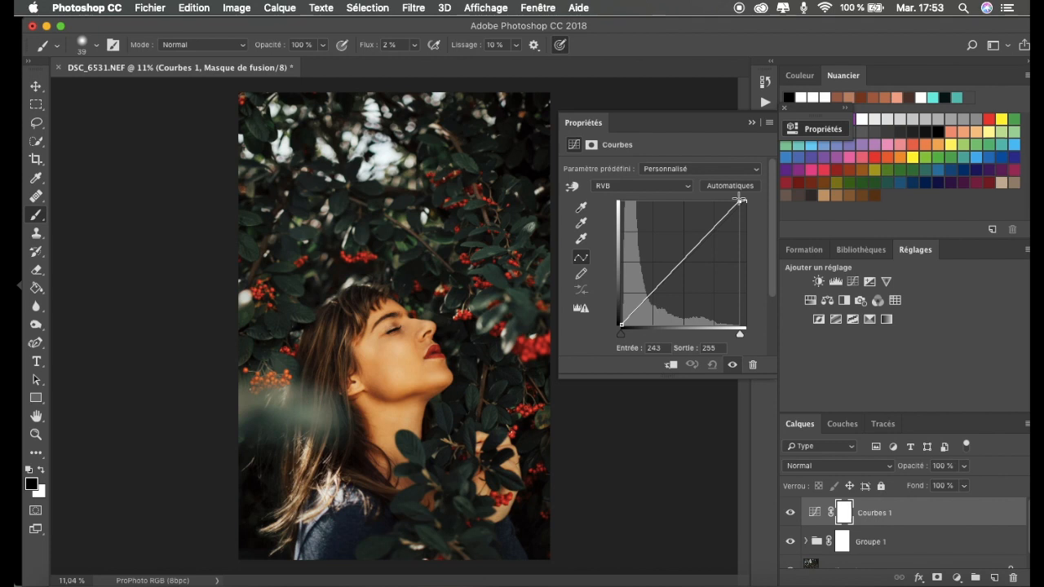
{"action": "left_click", "coordinate": [751, 122]}
{"action": "scroll", "coordinate": [422, 349], "scroll_direction": "down", "scroll_amount": 3}
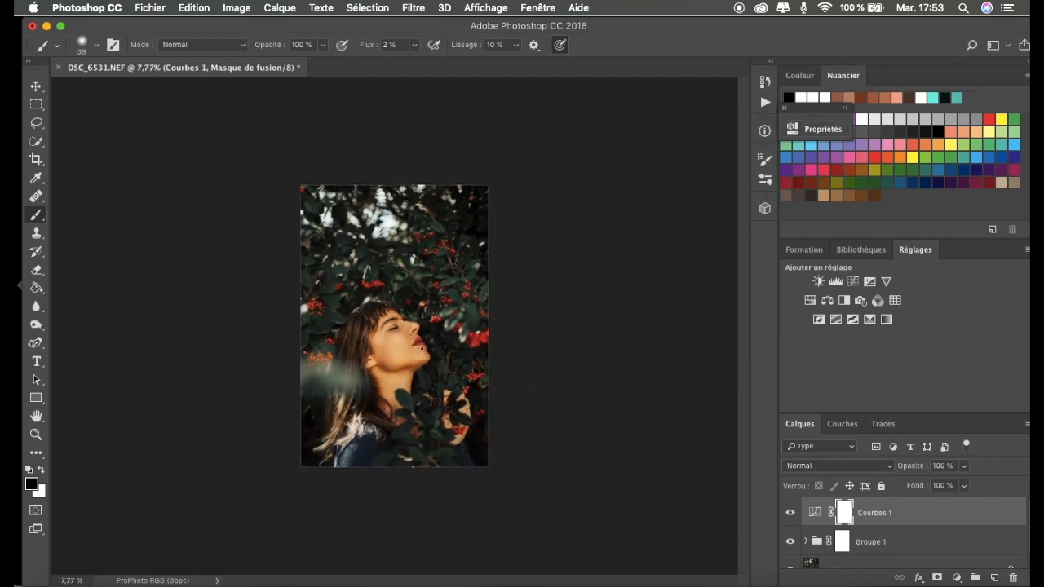
{"action": "scroll", "coordinate": [421, 349], "scroll_direction": "up", "scroll_amount": 5}
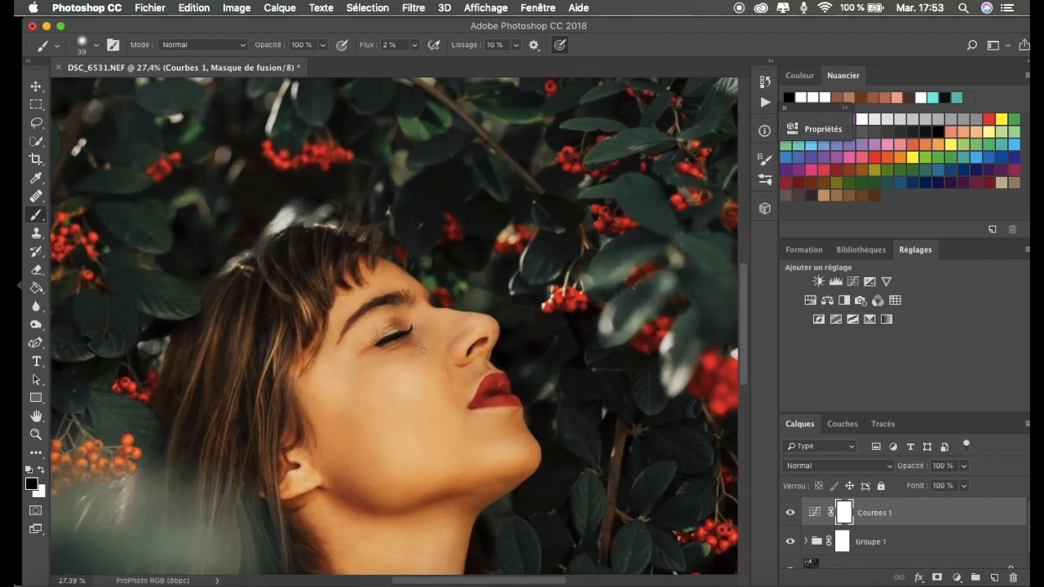
{"action": "scroll", "coordinate": [422, 349], "scroll_direction": "up", "scroll_amount": 1}
{"action": "scroll", "coordinate": [421, 349], "scroll_direction": "down", "scroll_amount": 4}
{"action": "scroll", "coordinate": [425, 356], "scroll_direction": "down", "scroll_amount": 1}
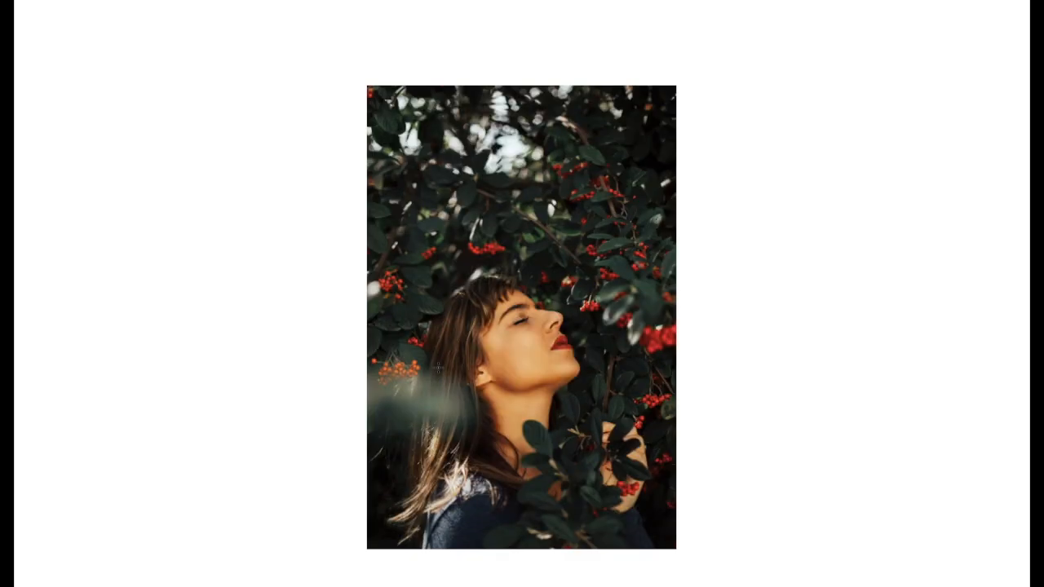